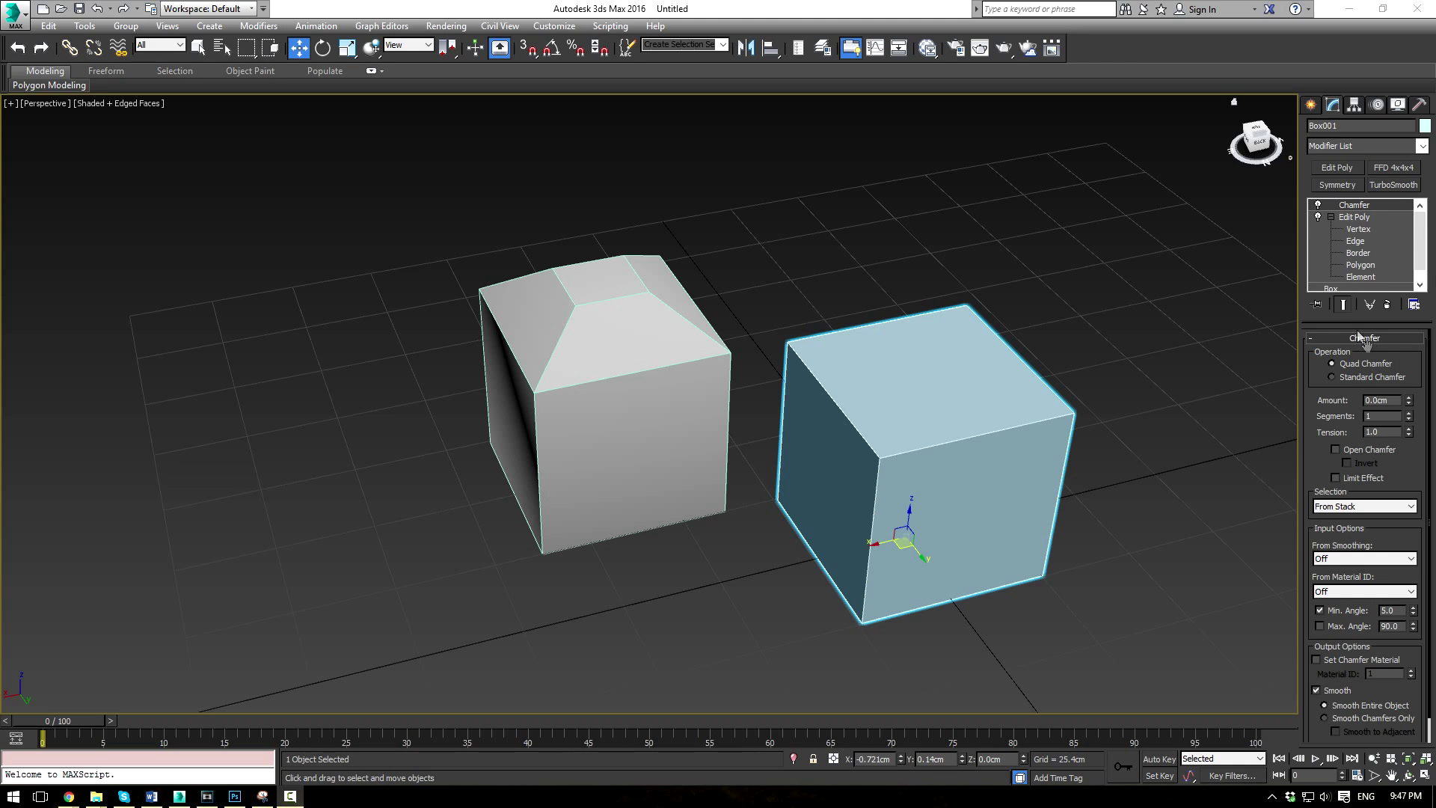
- Set the chamfer Amount to 1.0cm and orbit to inspect the beveled corner
double_click(1397, 398)
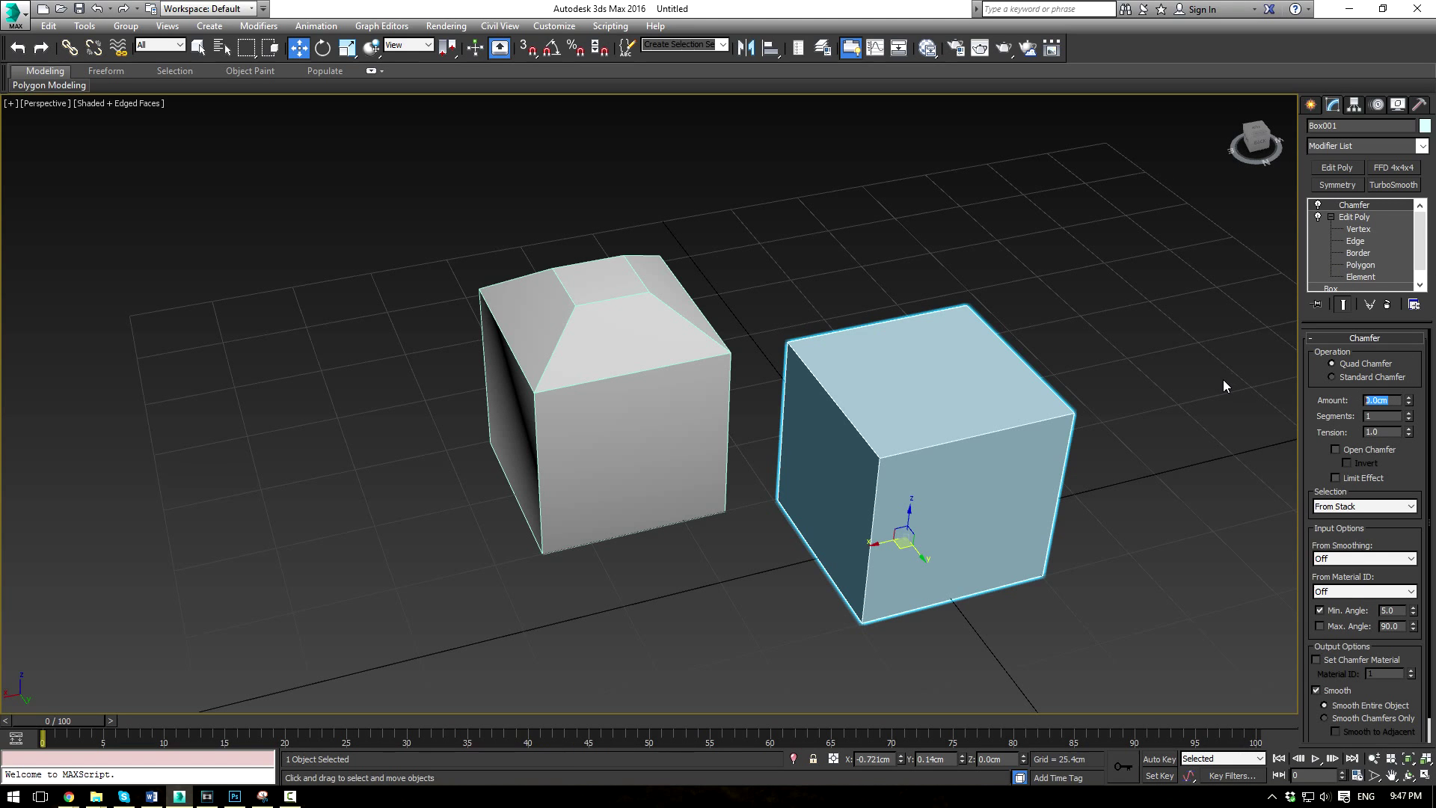
type("1")
key("Return")
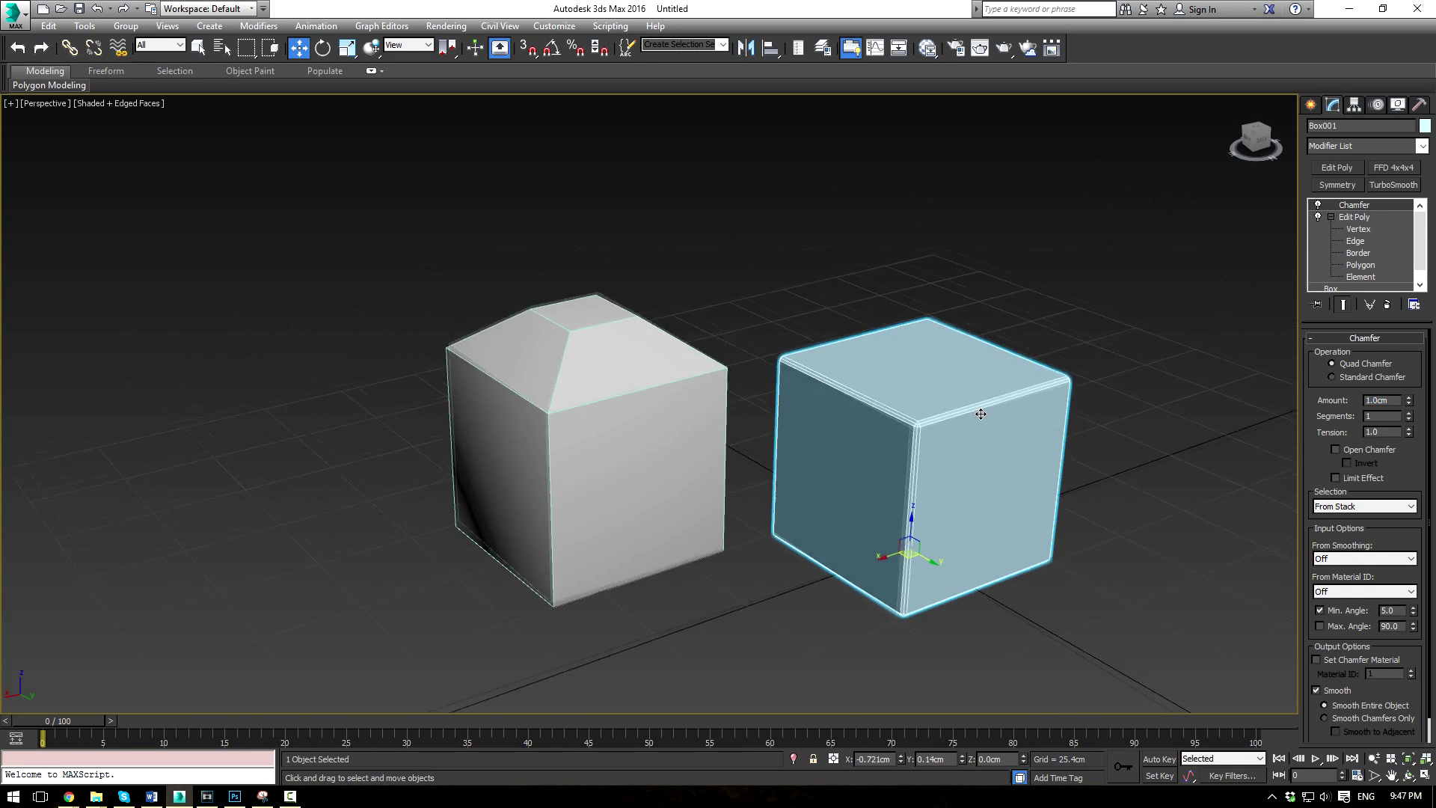
scroll(967, 408, "up", 10)
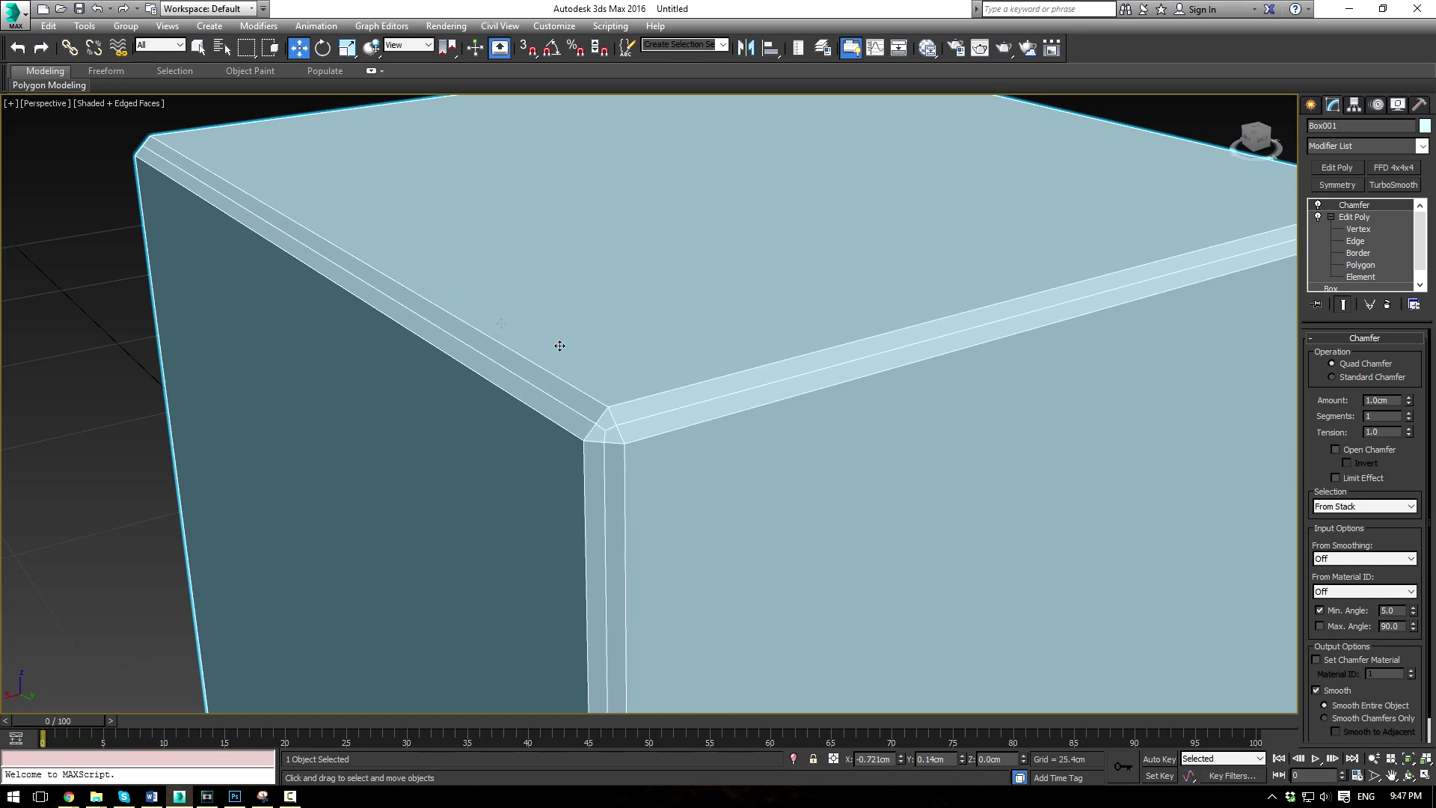
scroll(792, 463, "down", 10)
middle_click_drag(922, 452, 860, 419, "alt")
scroll(814, 483, "up", 5)
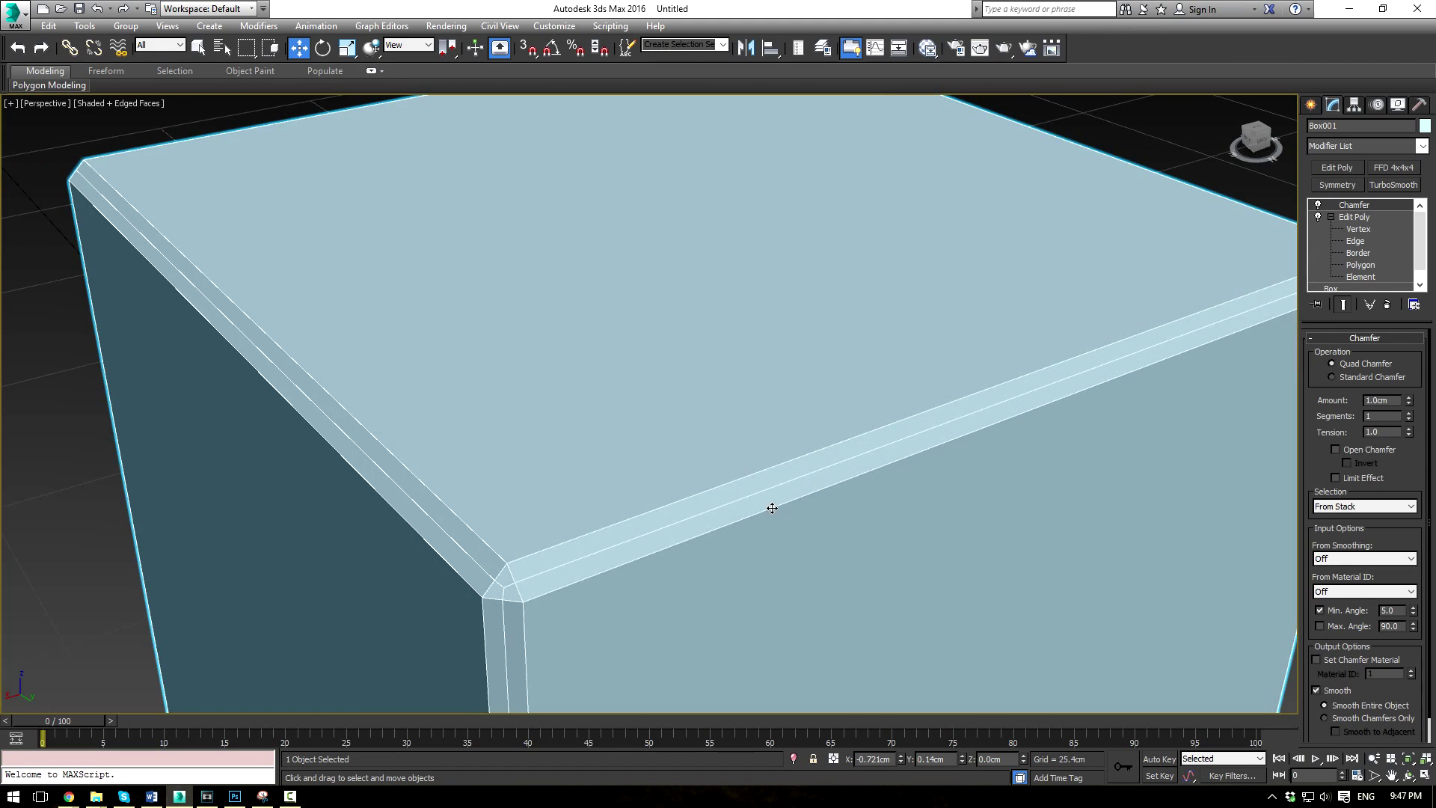
scroll(565, 525, "down", 10)
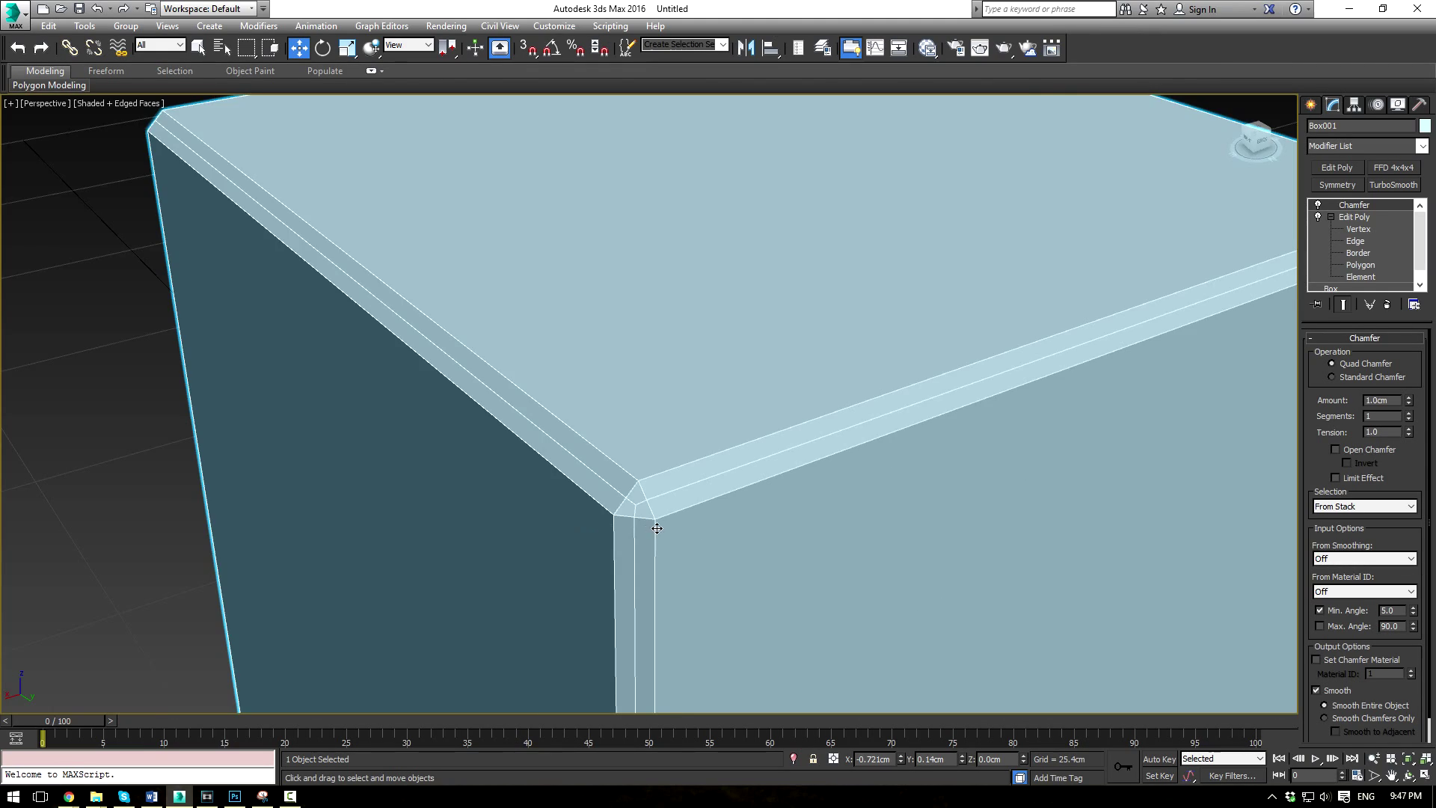
scroll(579, 444, "up", 5)
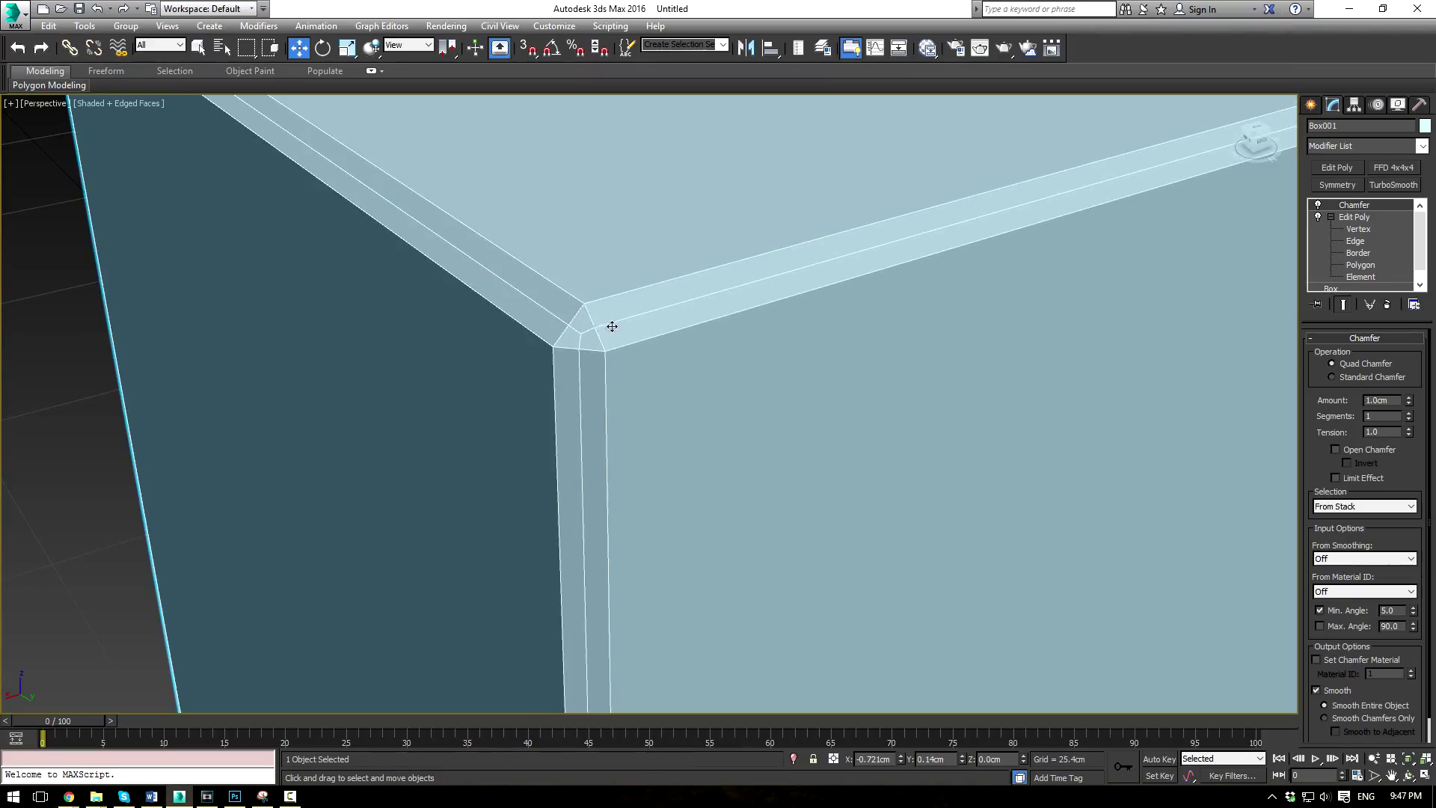
middle_click_drag(702, 276, 700, 341)
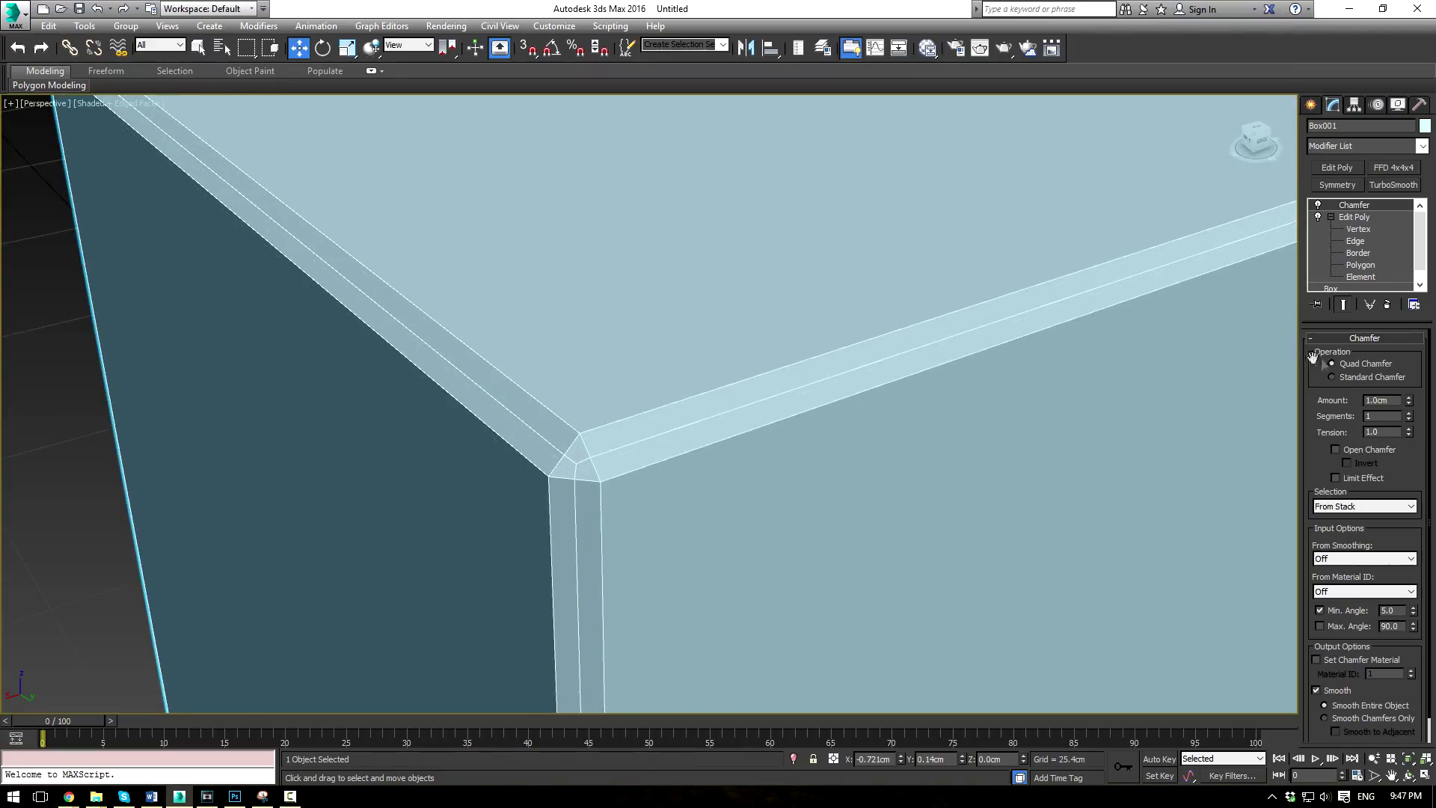
- Compare Standard Chamfer against Quad Chamfer, keeping Quad Chamfer
left_click(1331, 376)
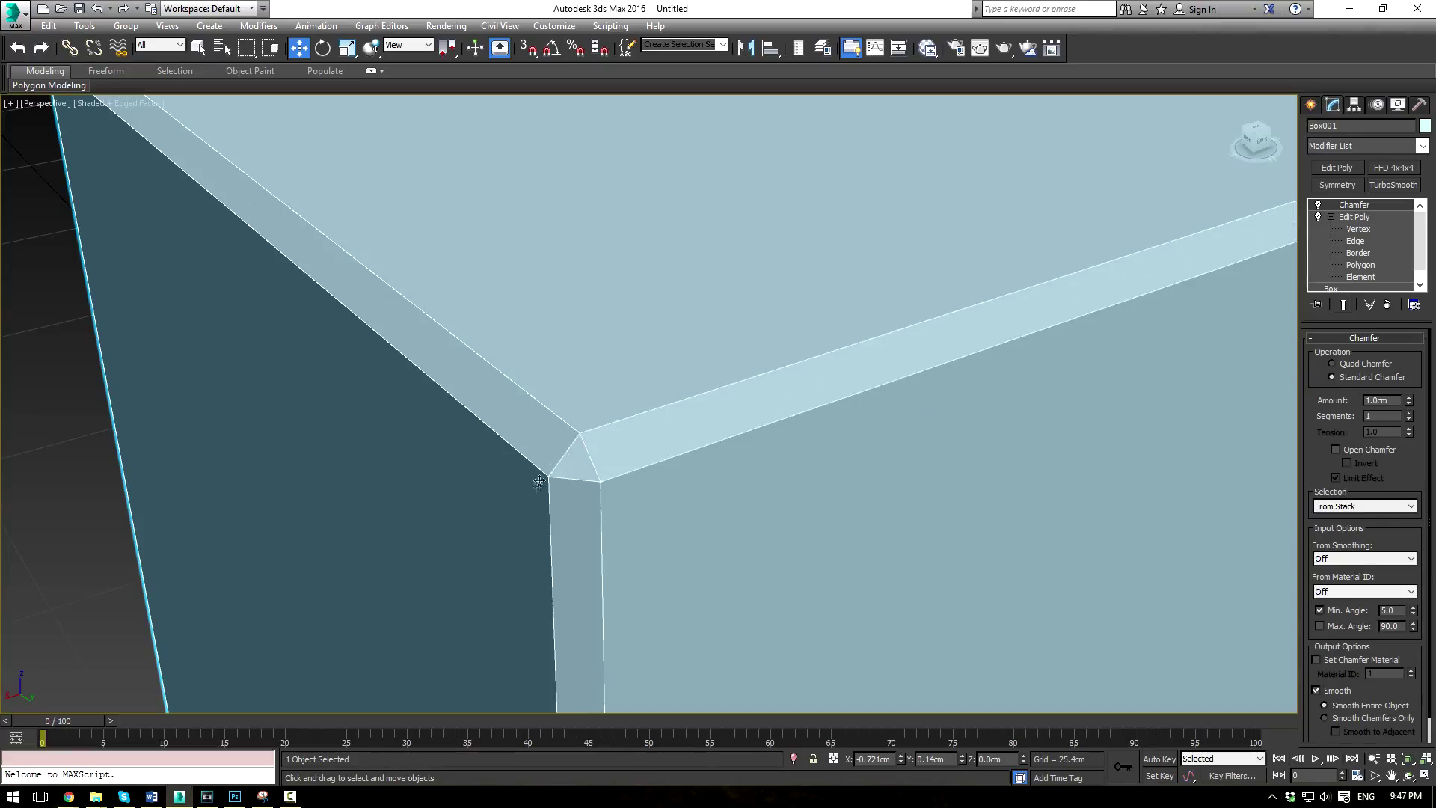
left_click(1332, 363)
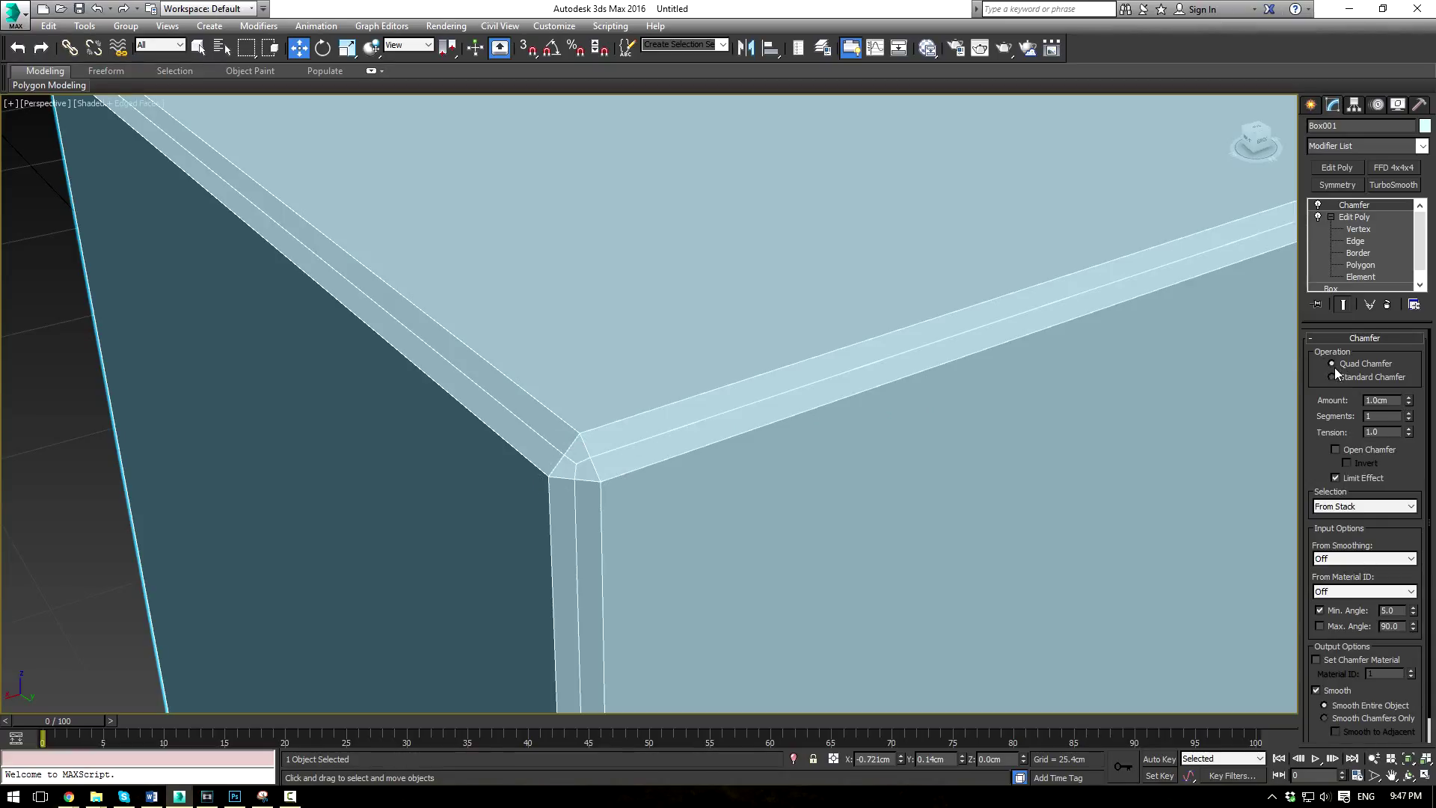
scroll(1361, 393, "down", 1)
- Widen the chamfer Amount to 4.835cm and set Segments to 4
scroll(1016, 404, "down", 5)
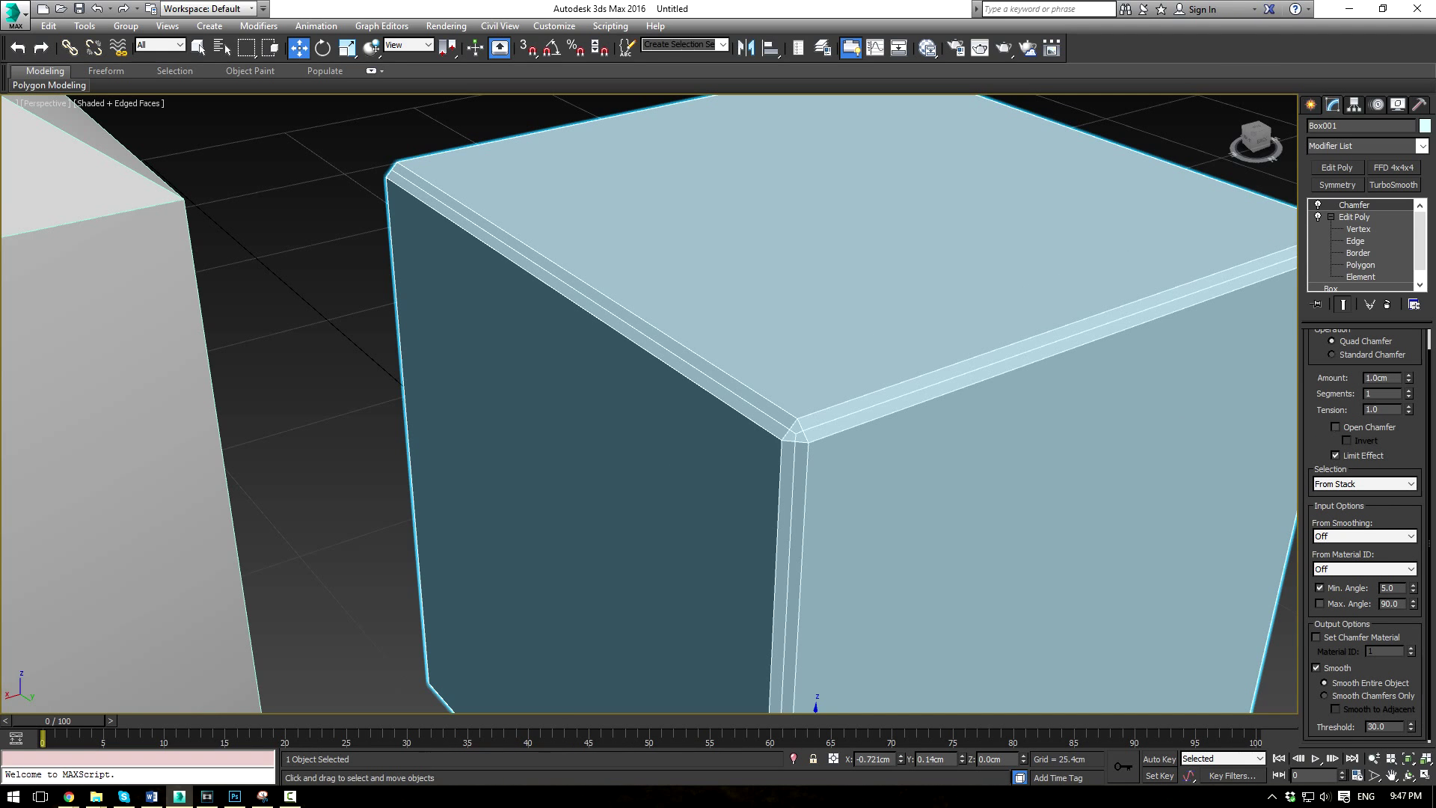
mouse_move(1409, 378)
left_mouse_down()
mouse_move(1395, 264)
mouse_move(1399, 385)
left_mouse_up()
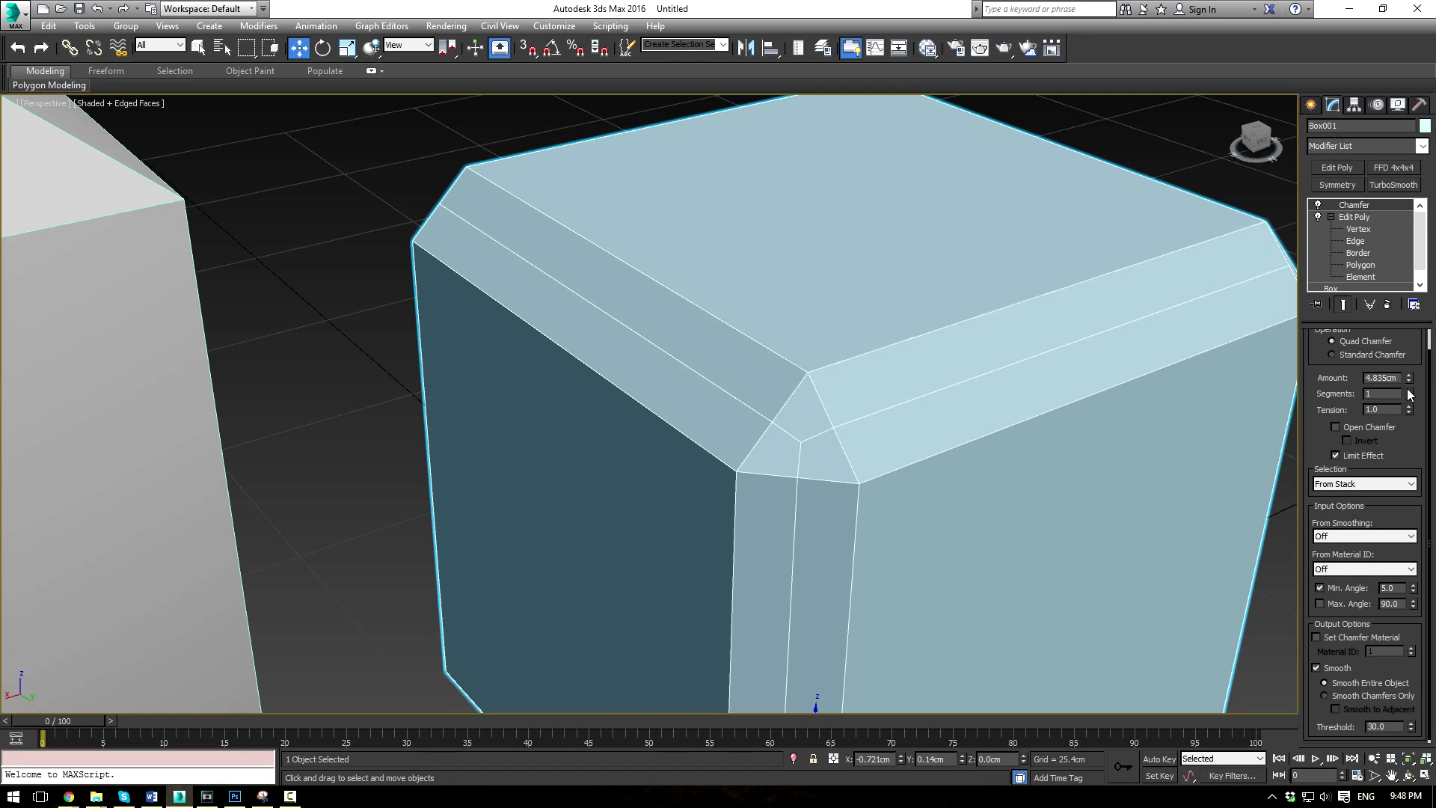
left_click(1409, 391)
left_click(1409, 390)
left_click(1410, 391)
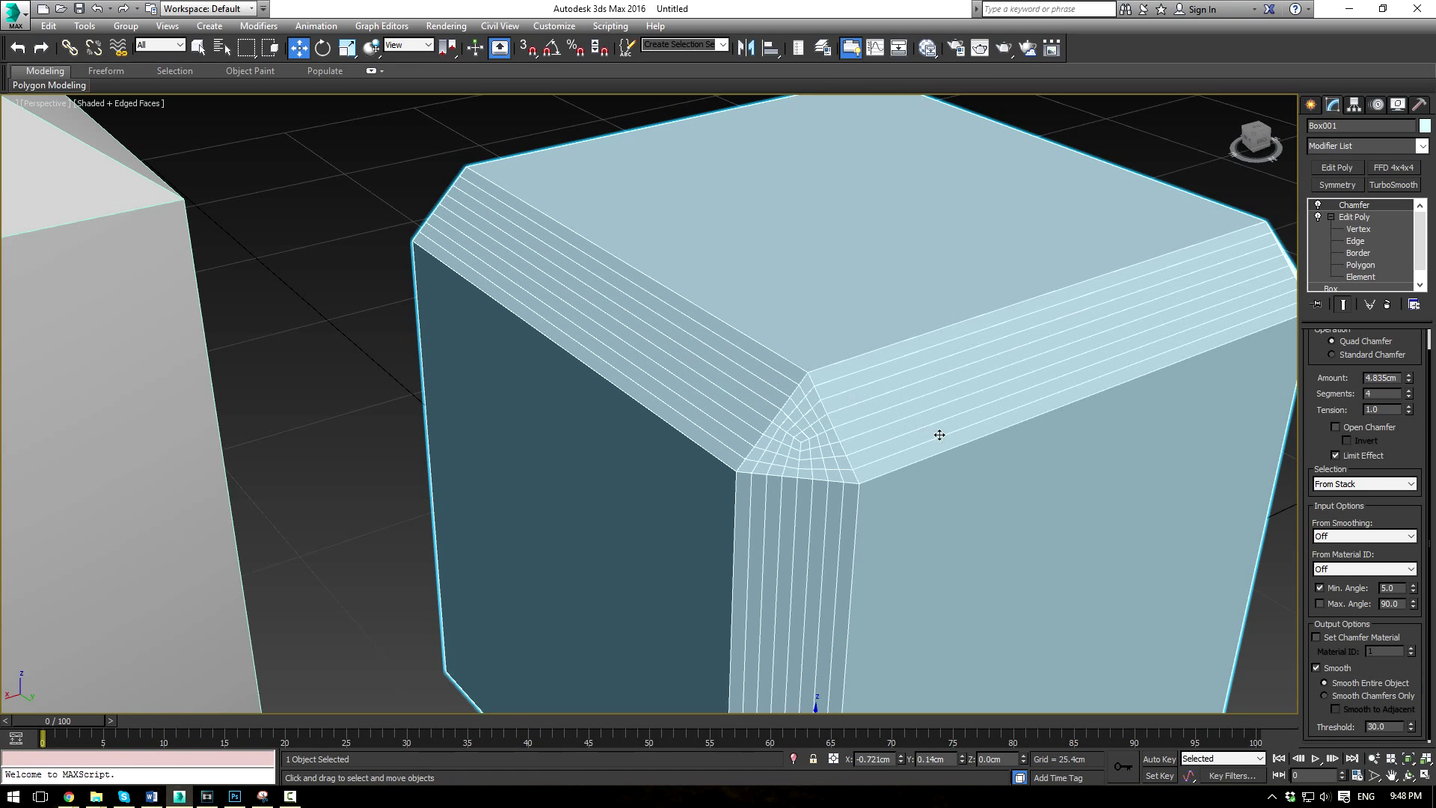
key("z")
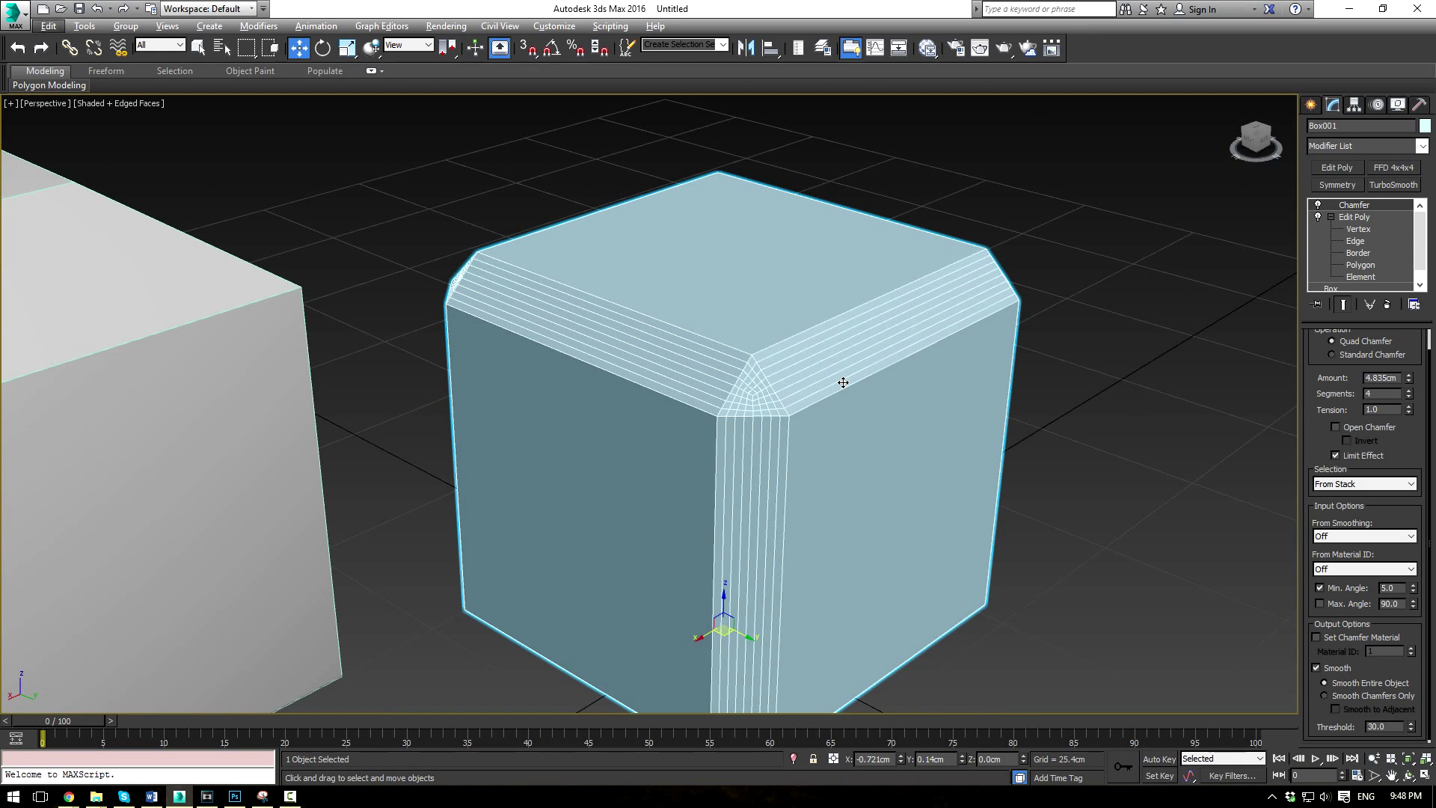
left_click(1409, 392)
left_click(1409, 392)
left_click(1409, 392)
left_click(1409, 397)
left_click(1409, 397)
left_click(1409, 398)
left_click(1409, 397)
left_click(1409, 397)
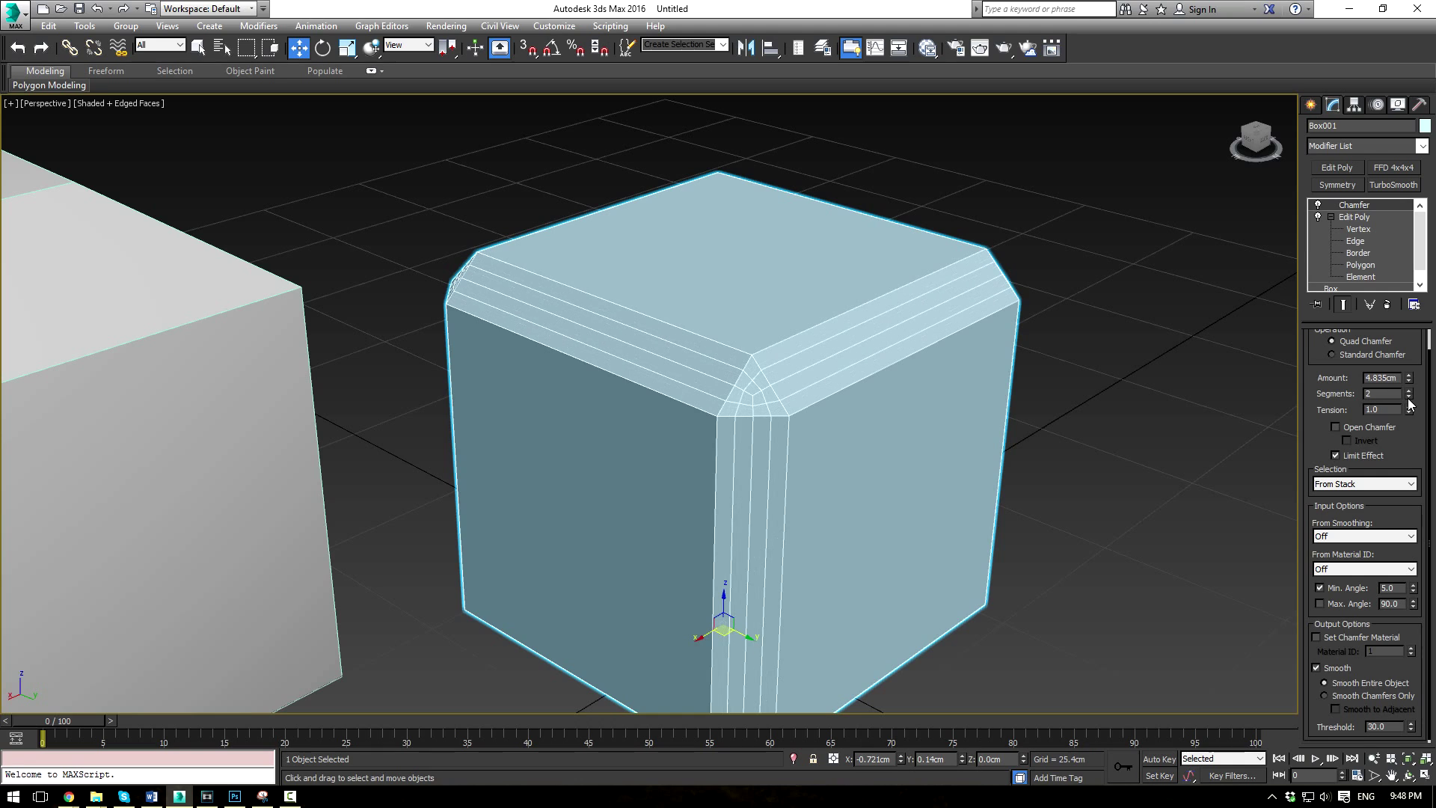
- Try Standard Chamfer with more segments, settle on 4 segments, and return to Quad Chamfer
left_click(1332, 354)
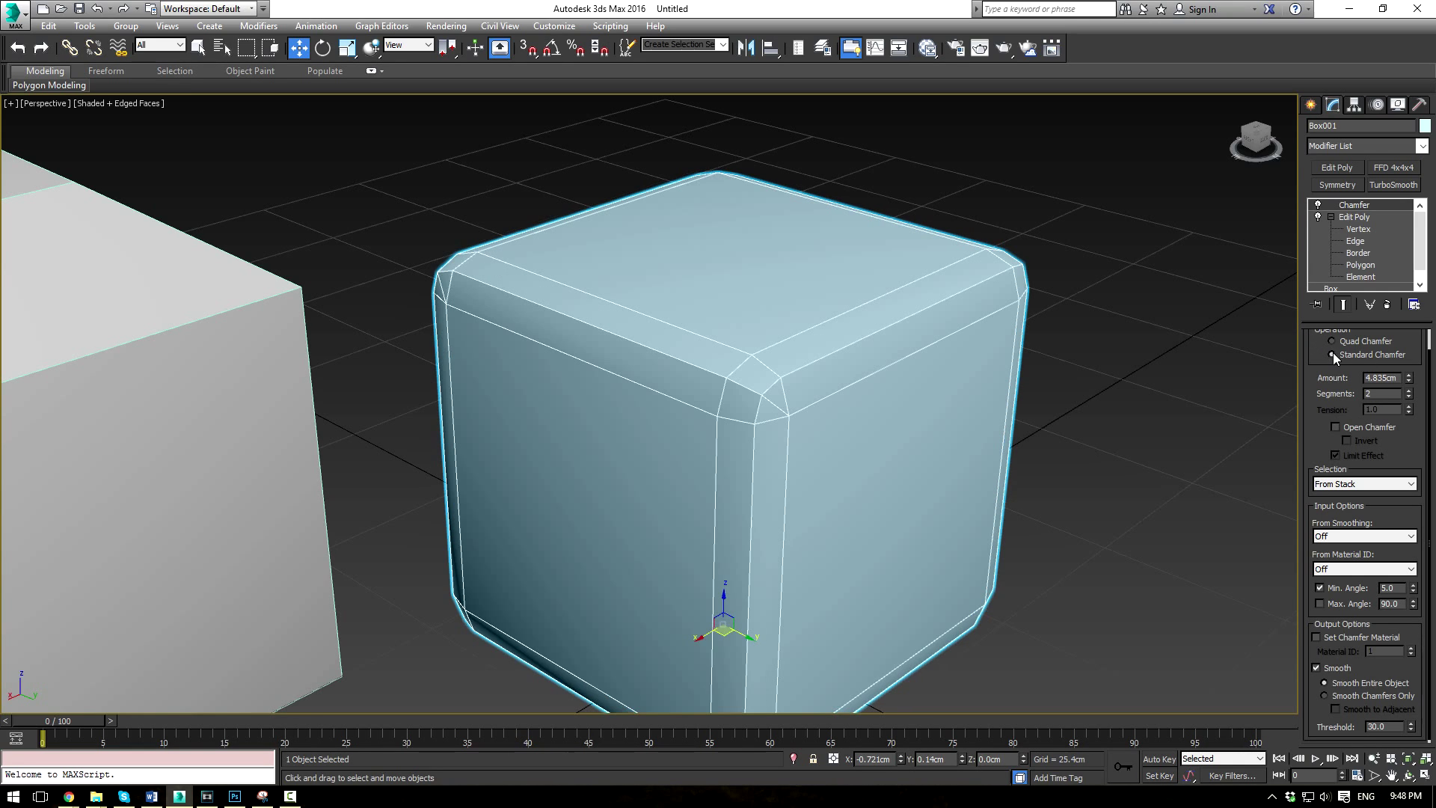
left_click(1410, 390)
left_click(1409, 390)
left_click(1409, 390)
left_click(1409, 389)
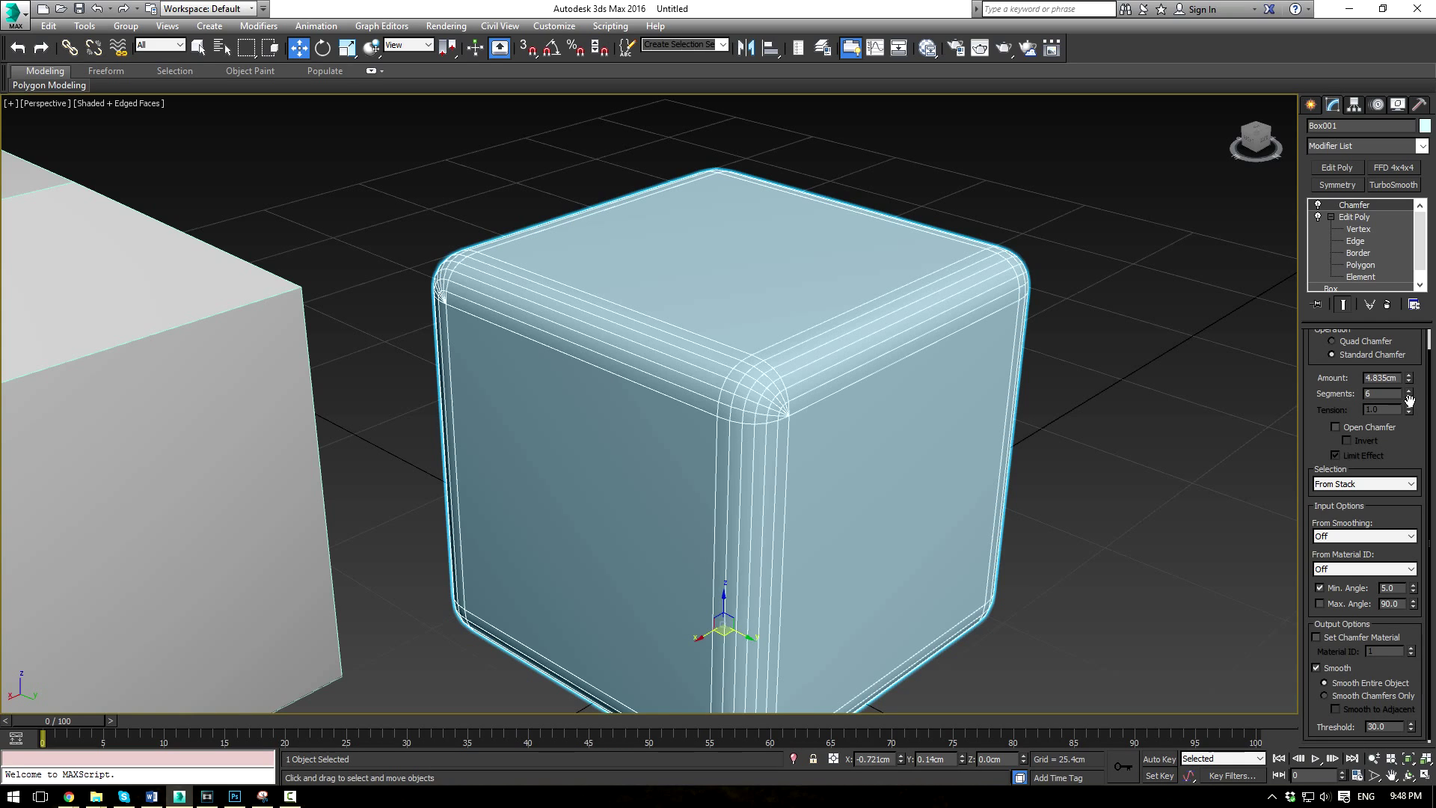
left_click(1409, 399)
left_click(1409, 399)
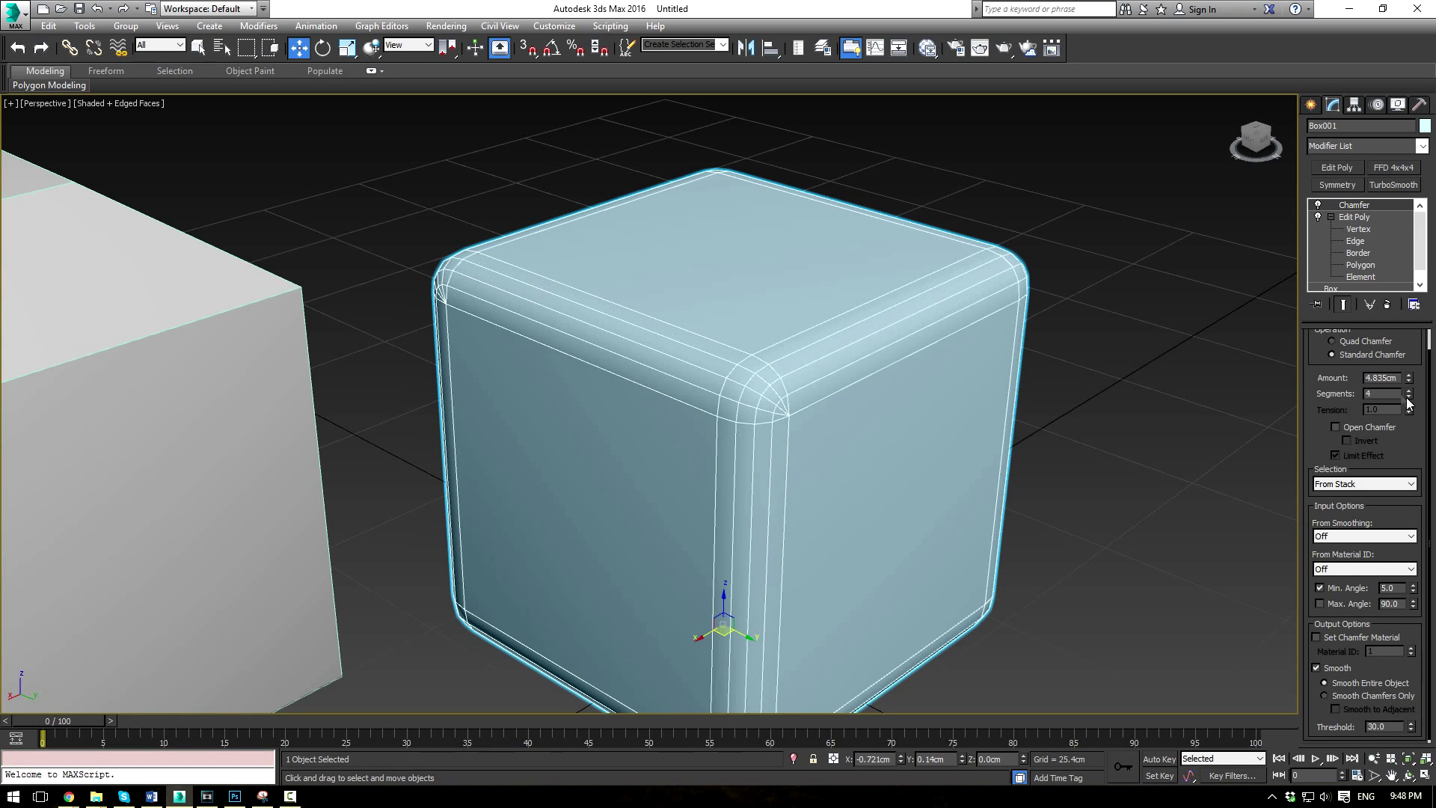
left_click(1353, 341)
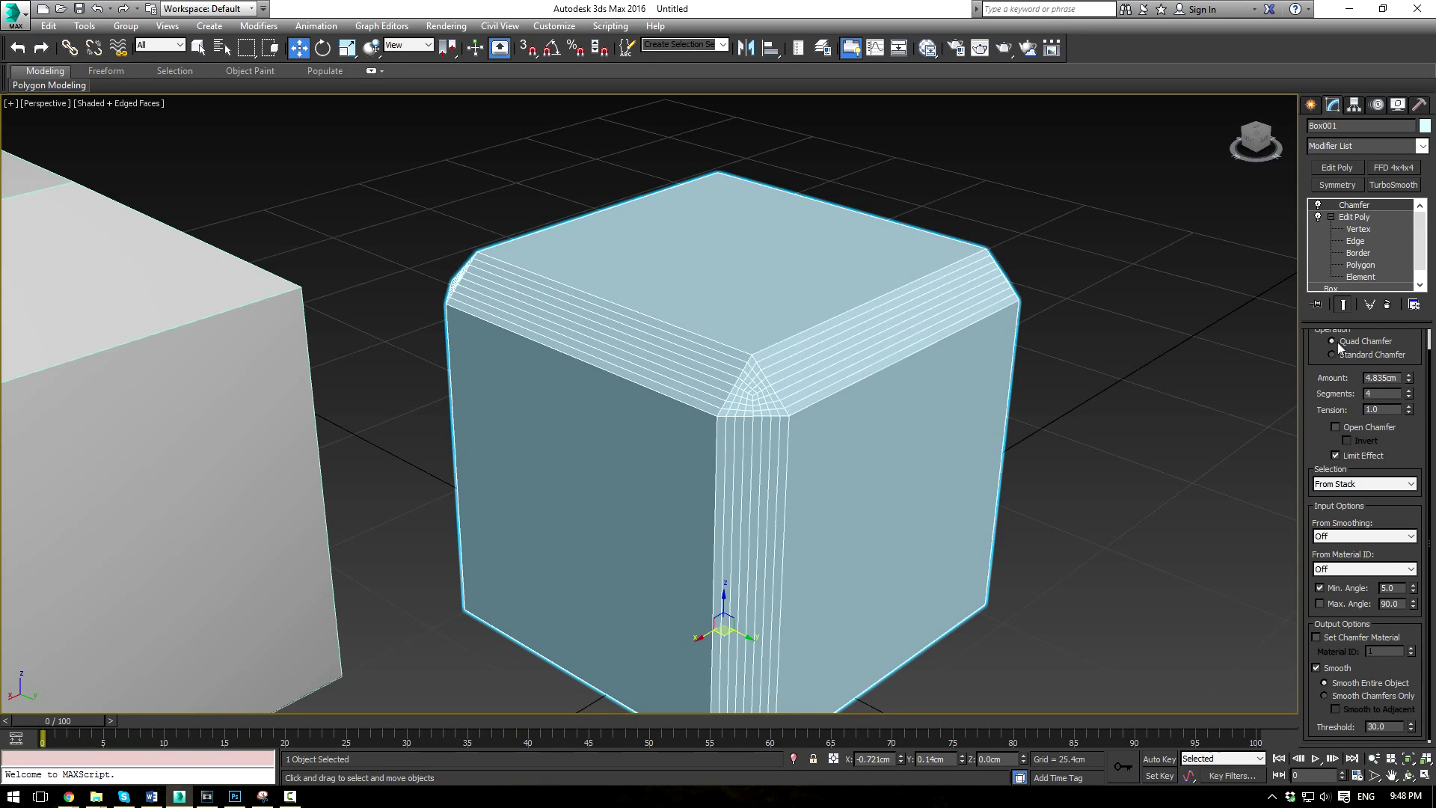
- Set chamfer Tension to 0, inspect it, then change Tension to 0.5
middle_click_drag(1056, 272, 983, 246, "alt")
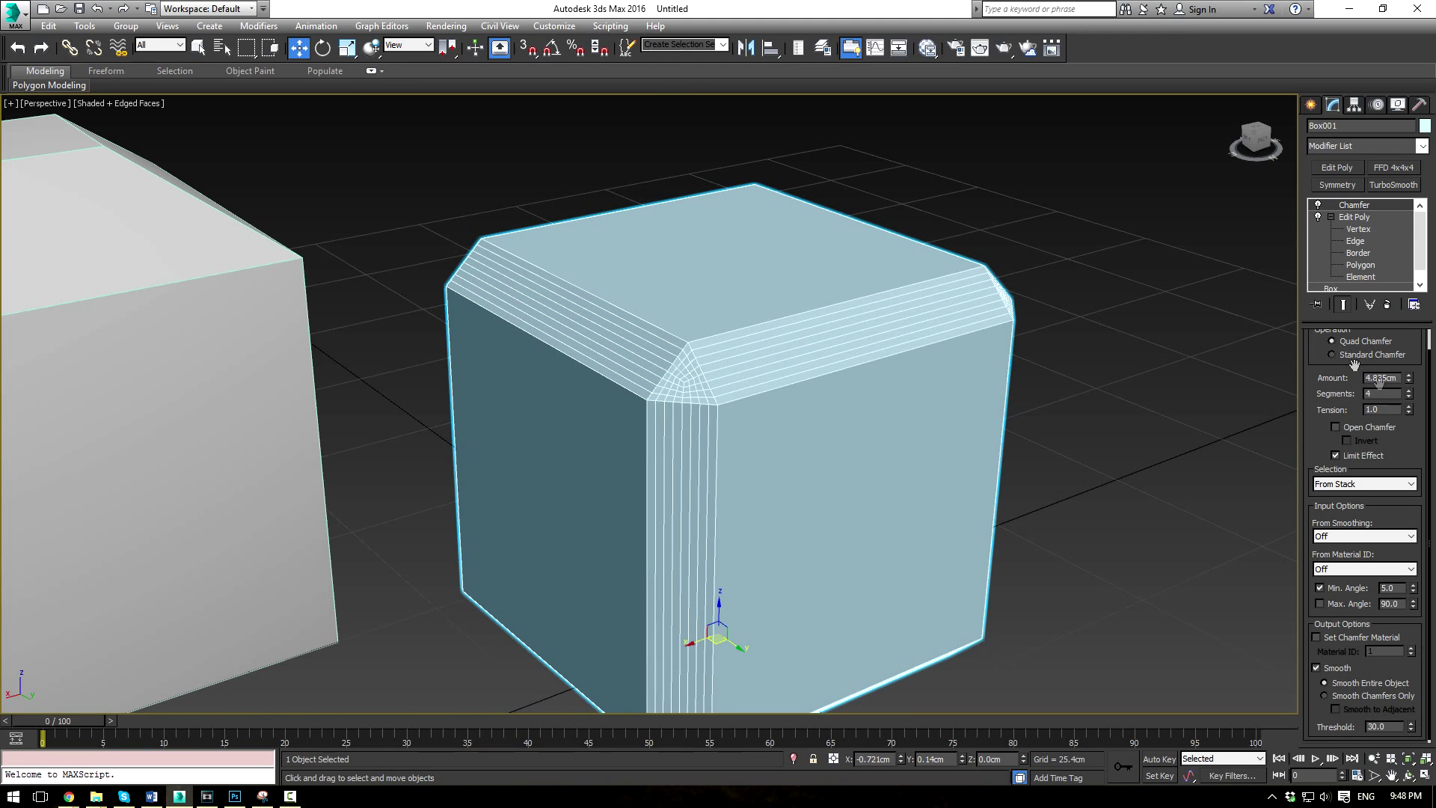
double_click(1381, 409)
type("0")
key("Return")
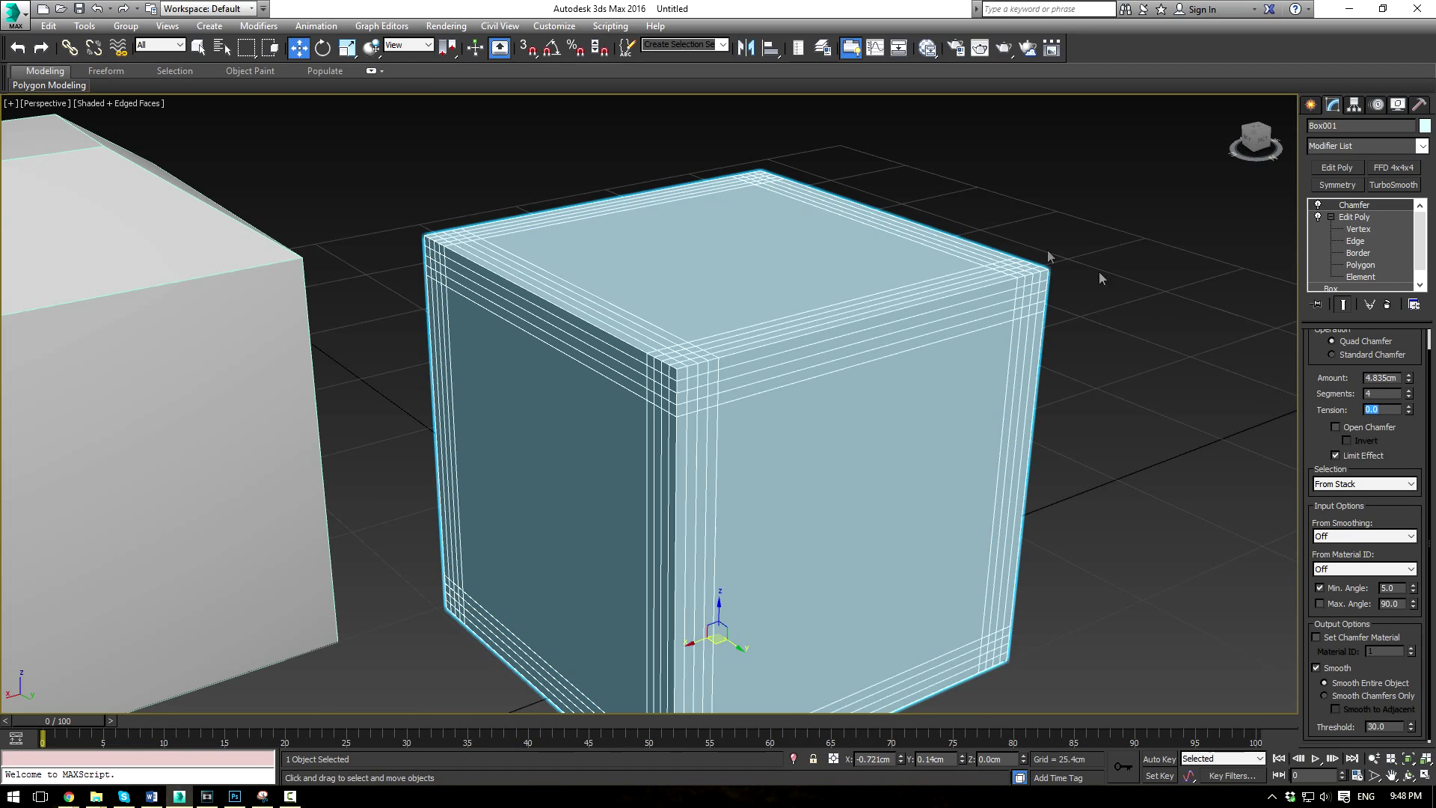
middle_click_drag(991, 261, 928, 261, "alt")
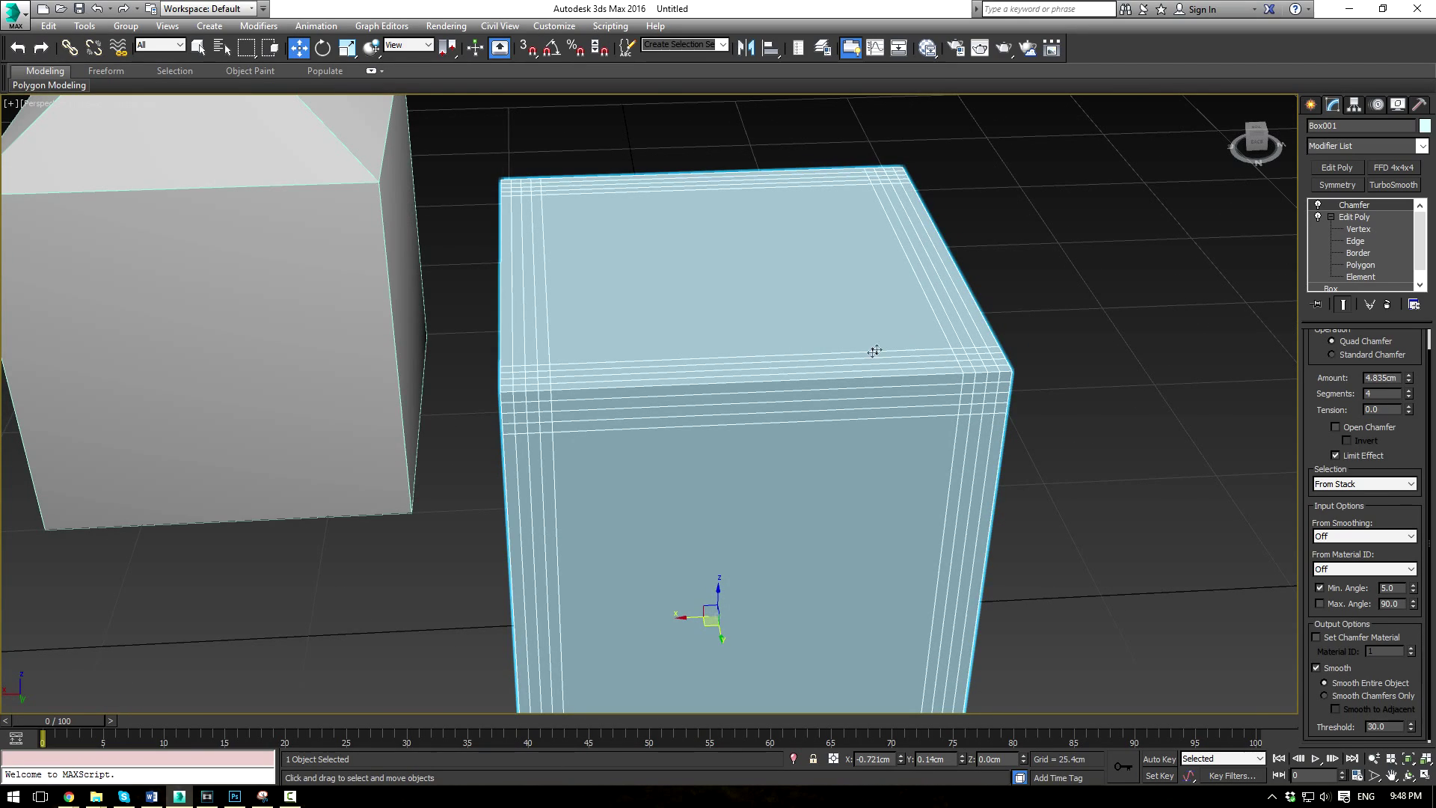
mouse_move(875, 352)
middle_mouse_down("alt")
mouse_move(860, 362)
mouse_move(924, 353)
middle_mouse_up("alt")
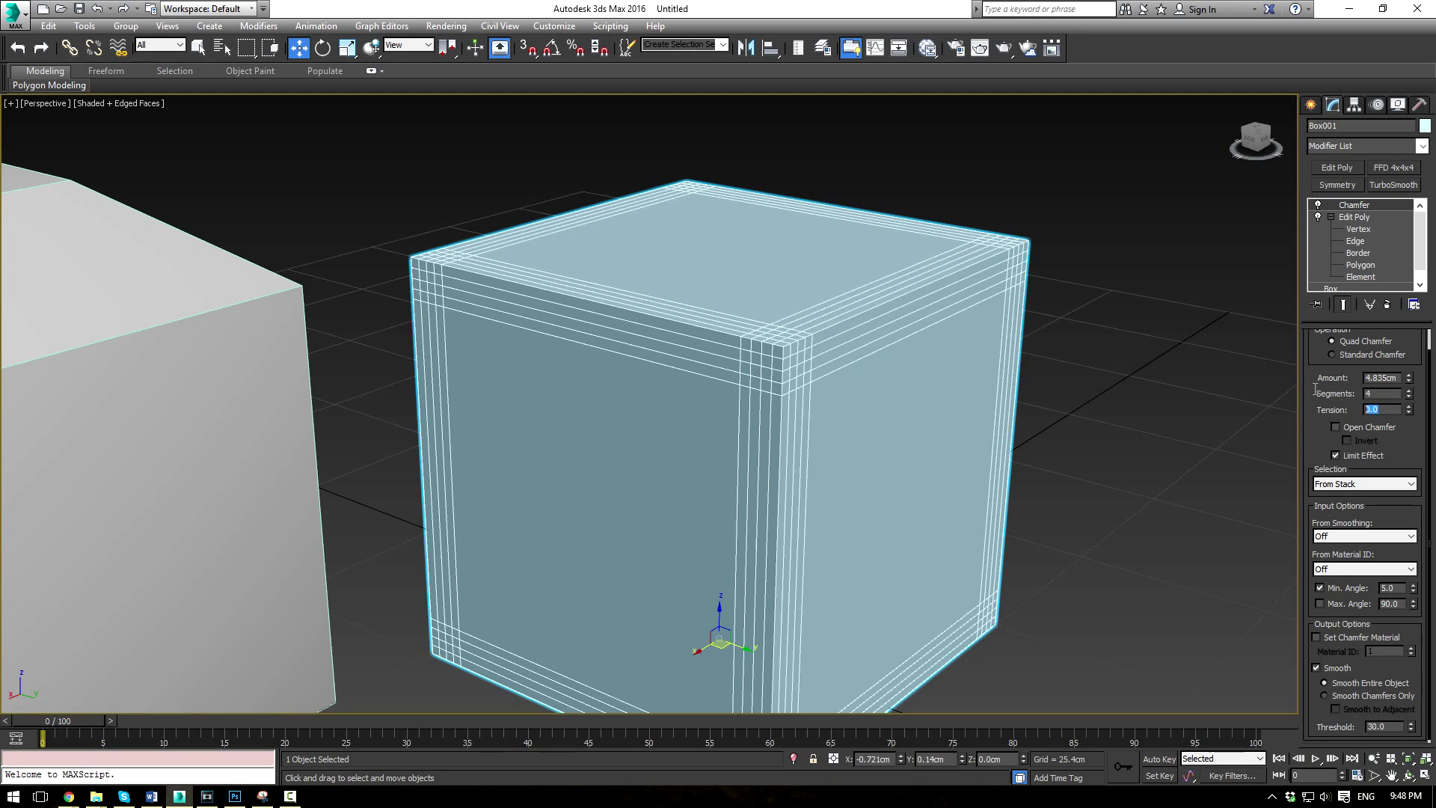
type("0.5")
key("Return")
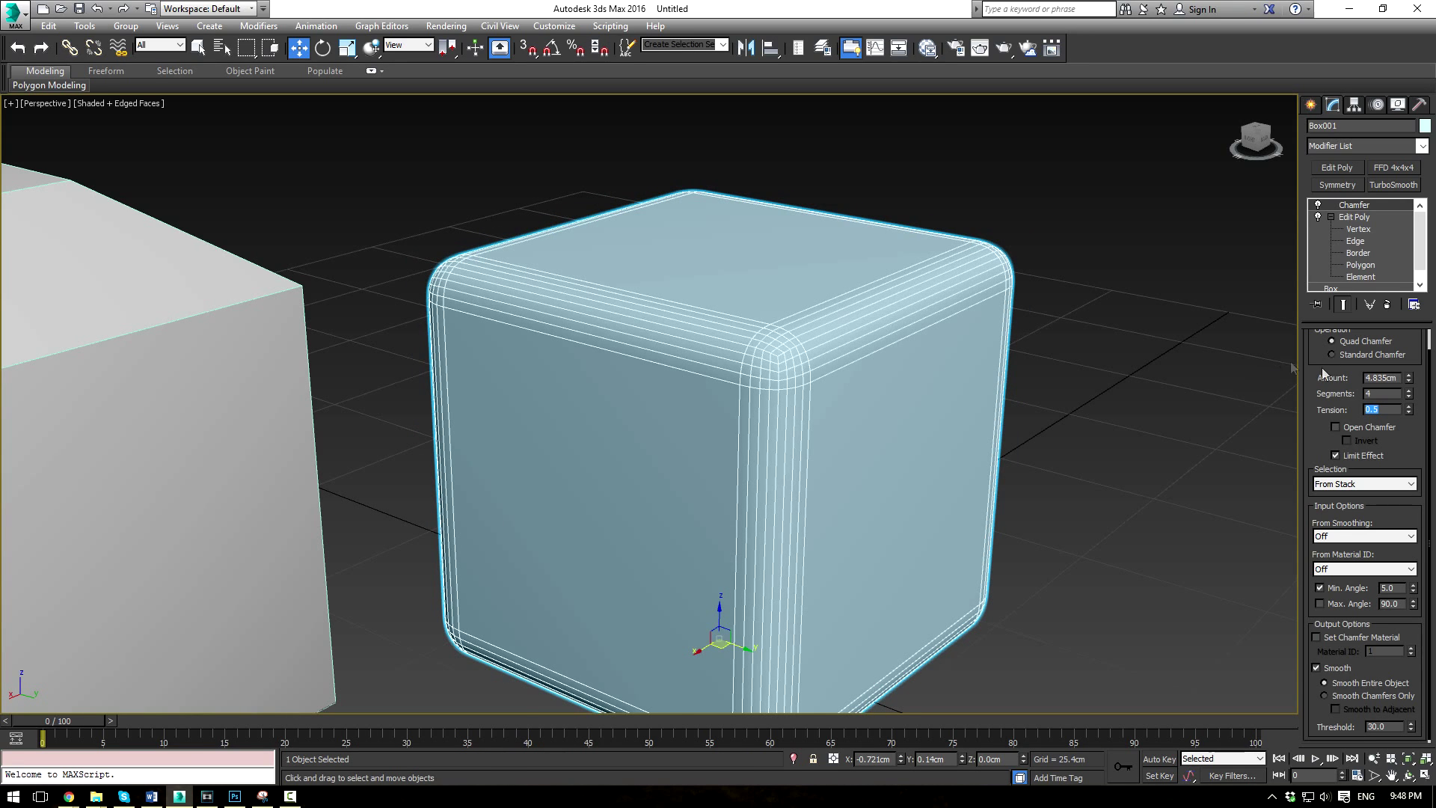
- Toggle repeatedly between Standard and Quad Chamfer to compare the rounding, ending in Quad
left_click(1331, 354)
left_click(1333, 342)
left_click(1331, 354)
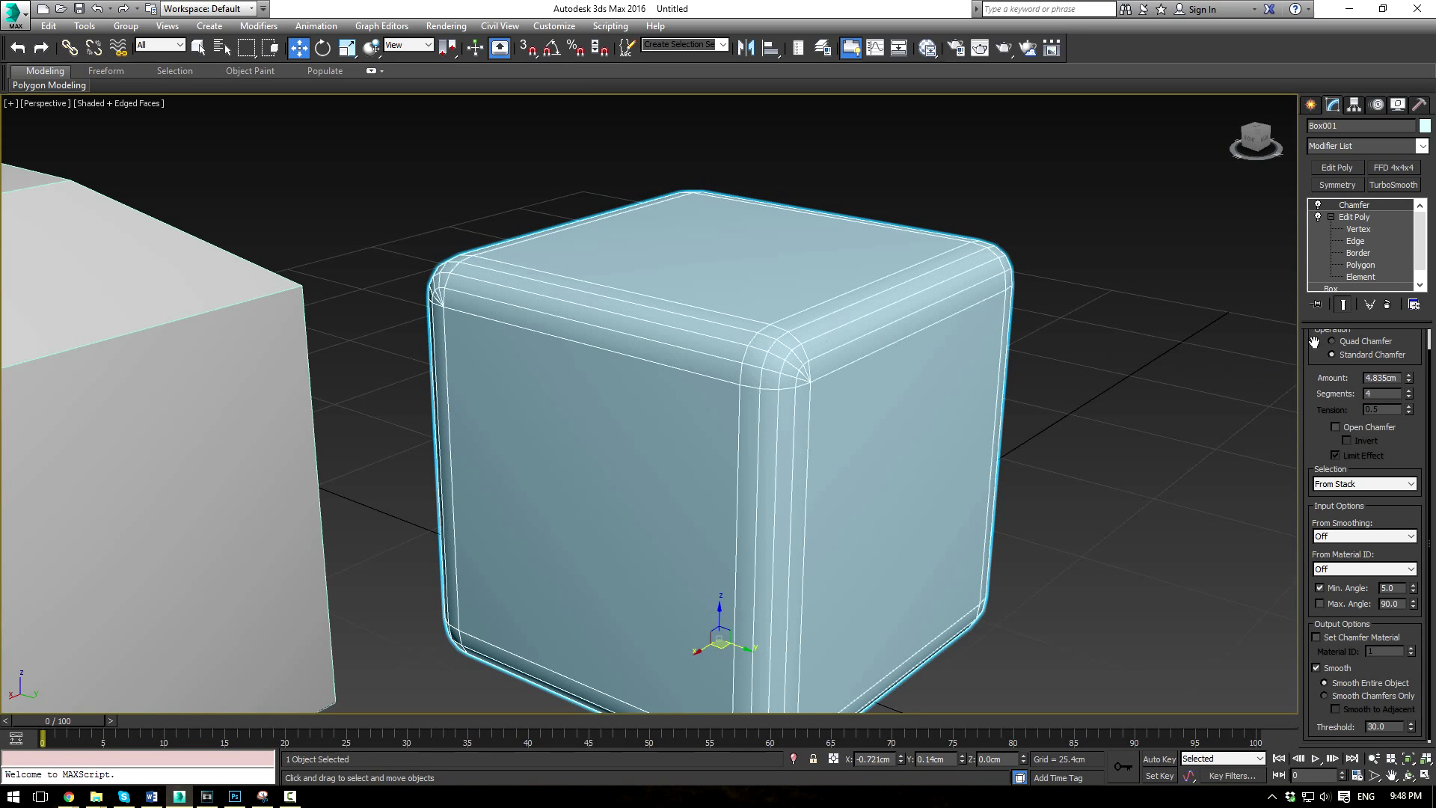
left_click(1331, 340)
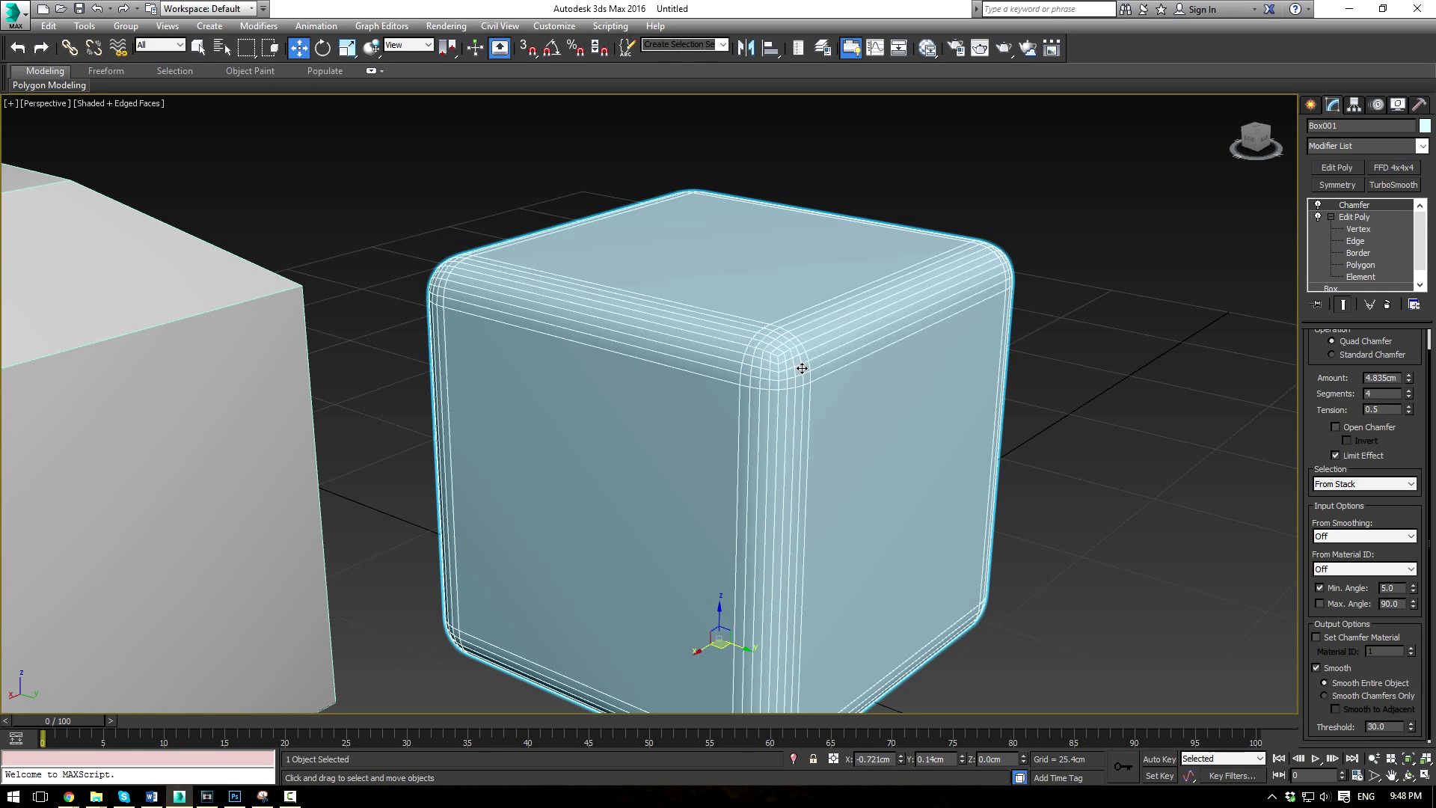
left_click(1333, 353)
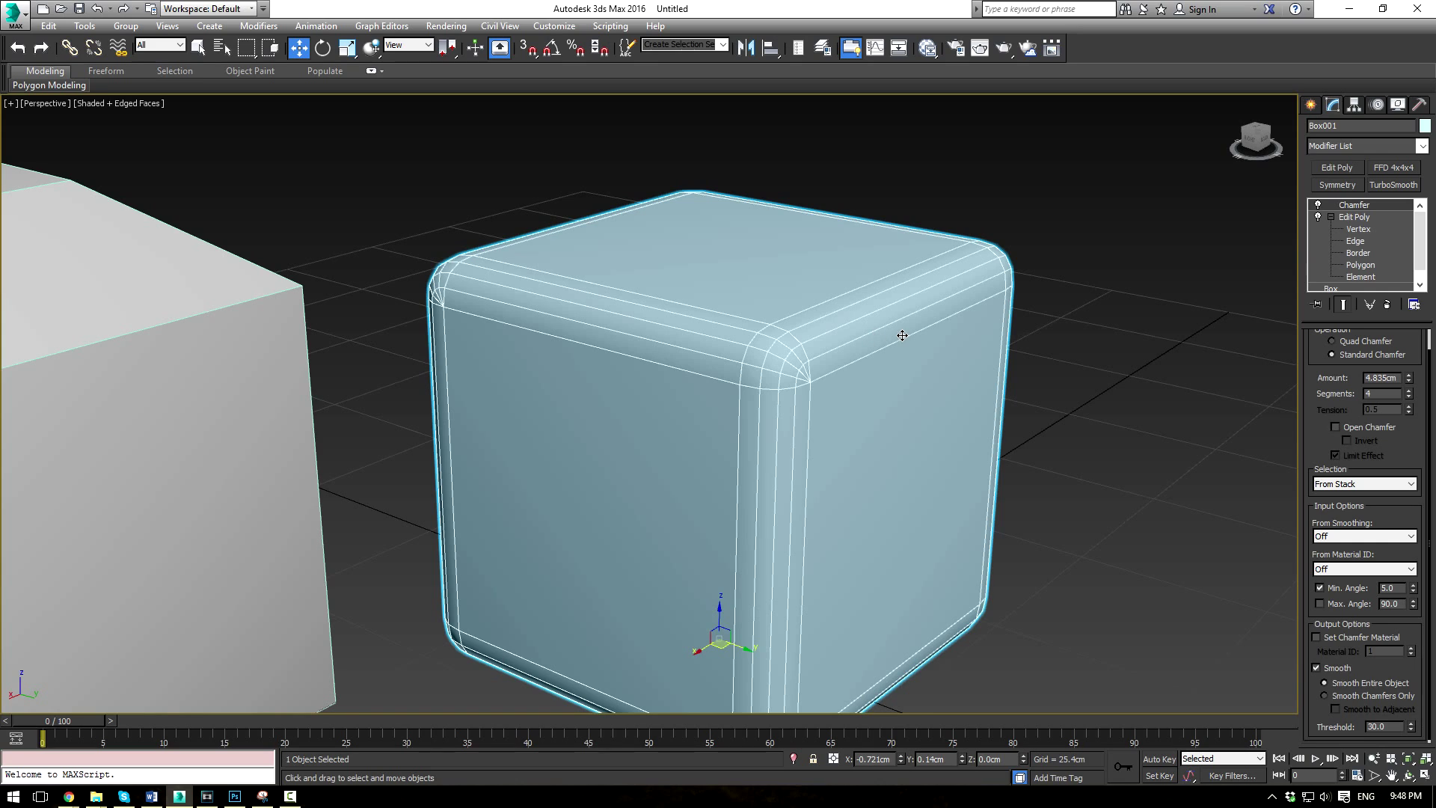
left_click(1332, 341)
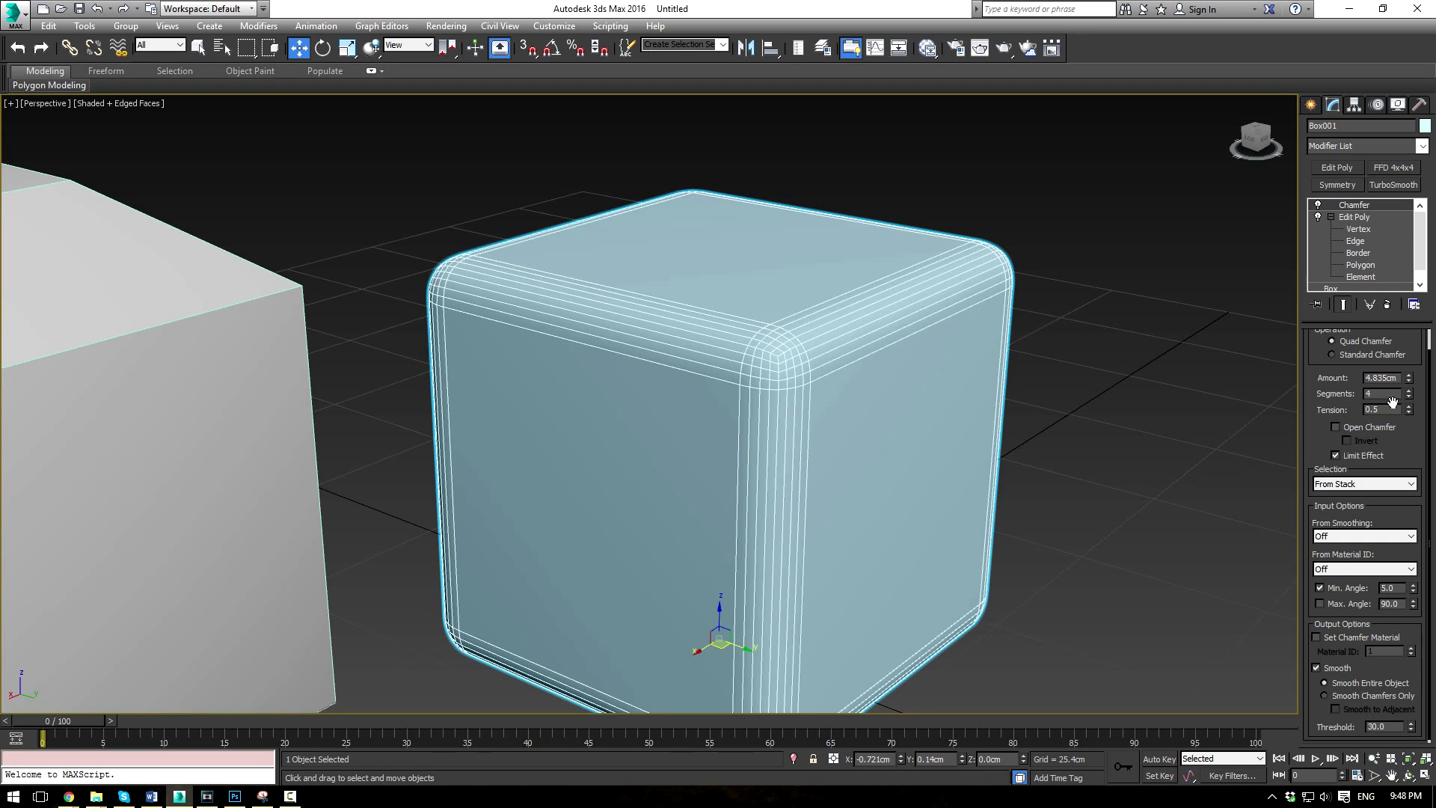
- Turn off Limit Effect and enable Open Chamfer to remove the chamfer faces
left_click(1336, 455)
left_click(1339, 427)
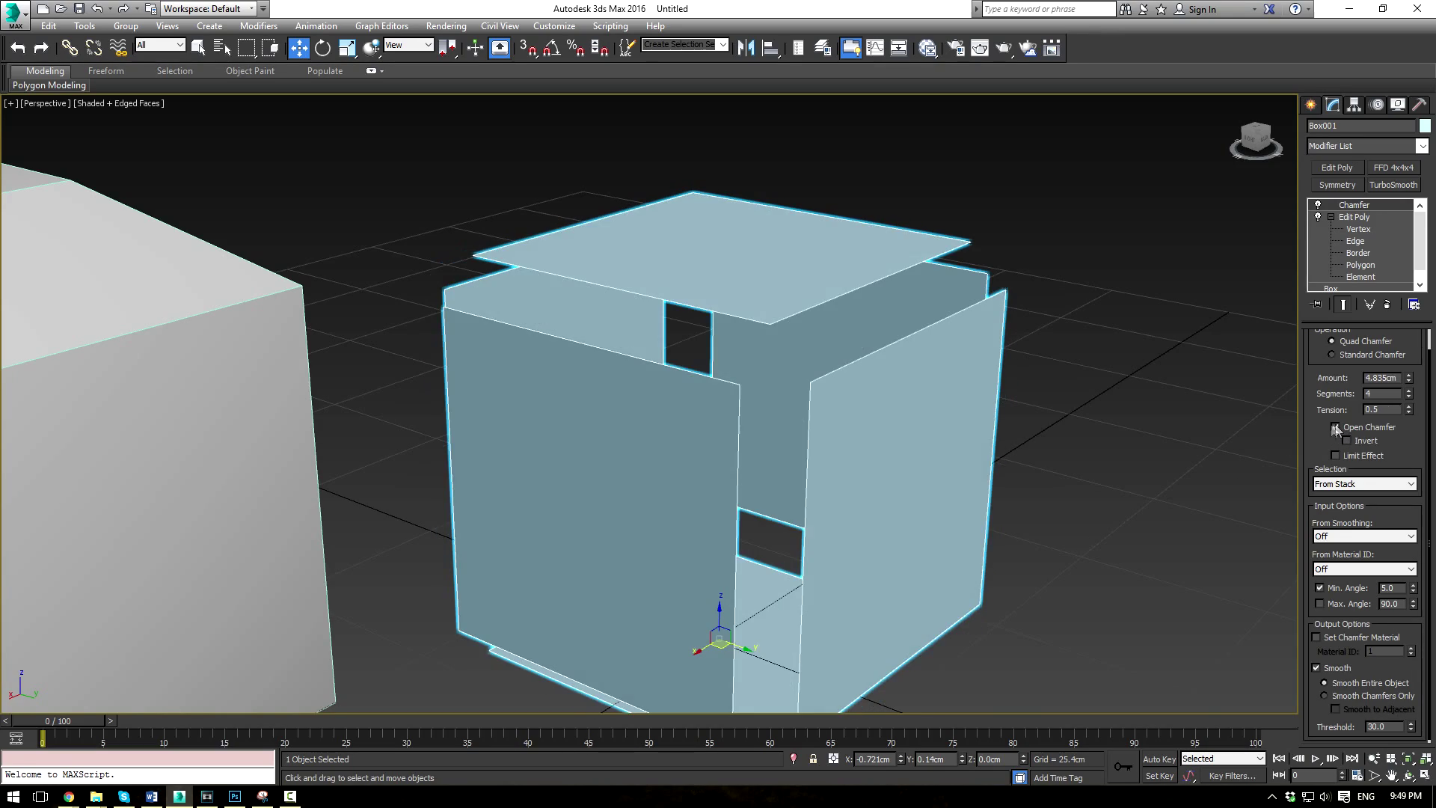
middle_click_drag(1077, 329, 1138, 279, "alt")
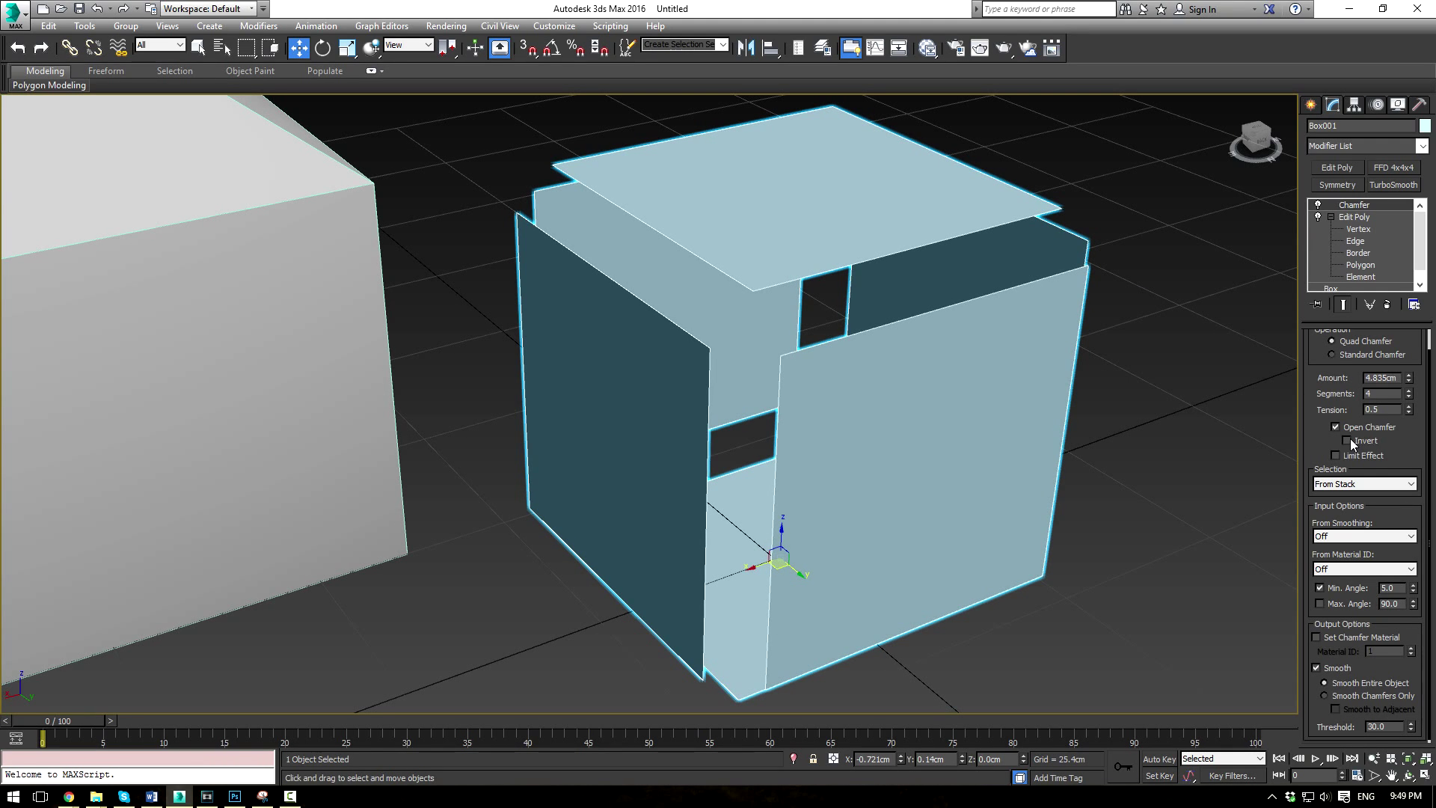
- Invert the open chamfer to compare, then turn Invert off again
left_click(1348, 440)
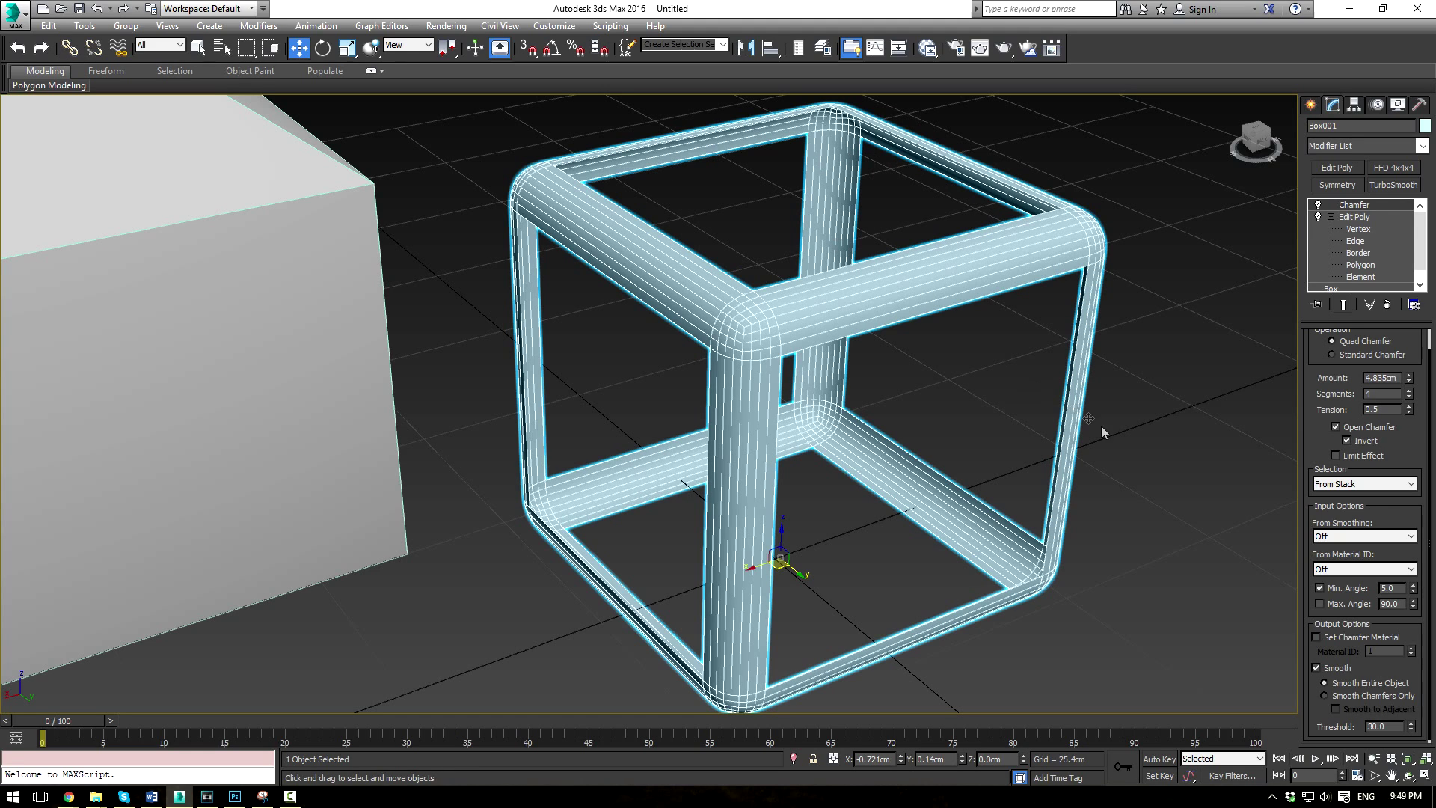
left_click(1350, 440)
scroll(1167, 408, "up", 4)
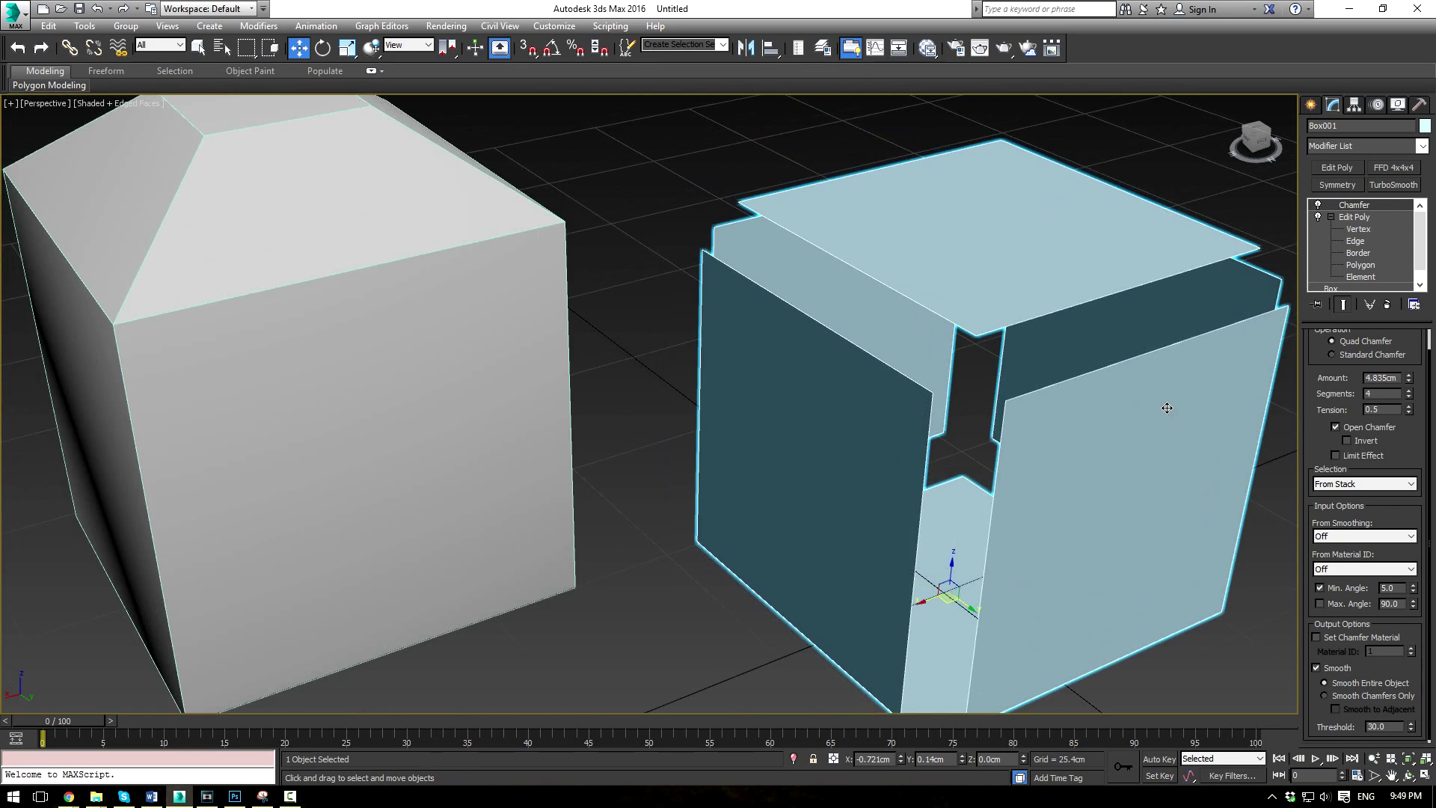
scroll(1166, 408, "down", 3)
- Select Box002, centre it, check its top-face selection, and set chamfer Amount to 2.261cm
left_click(597, 330)
middle_click_drag(596, 330, 977, 366, "alt")
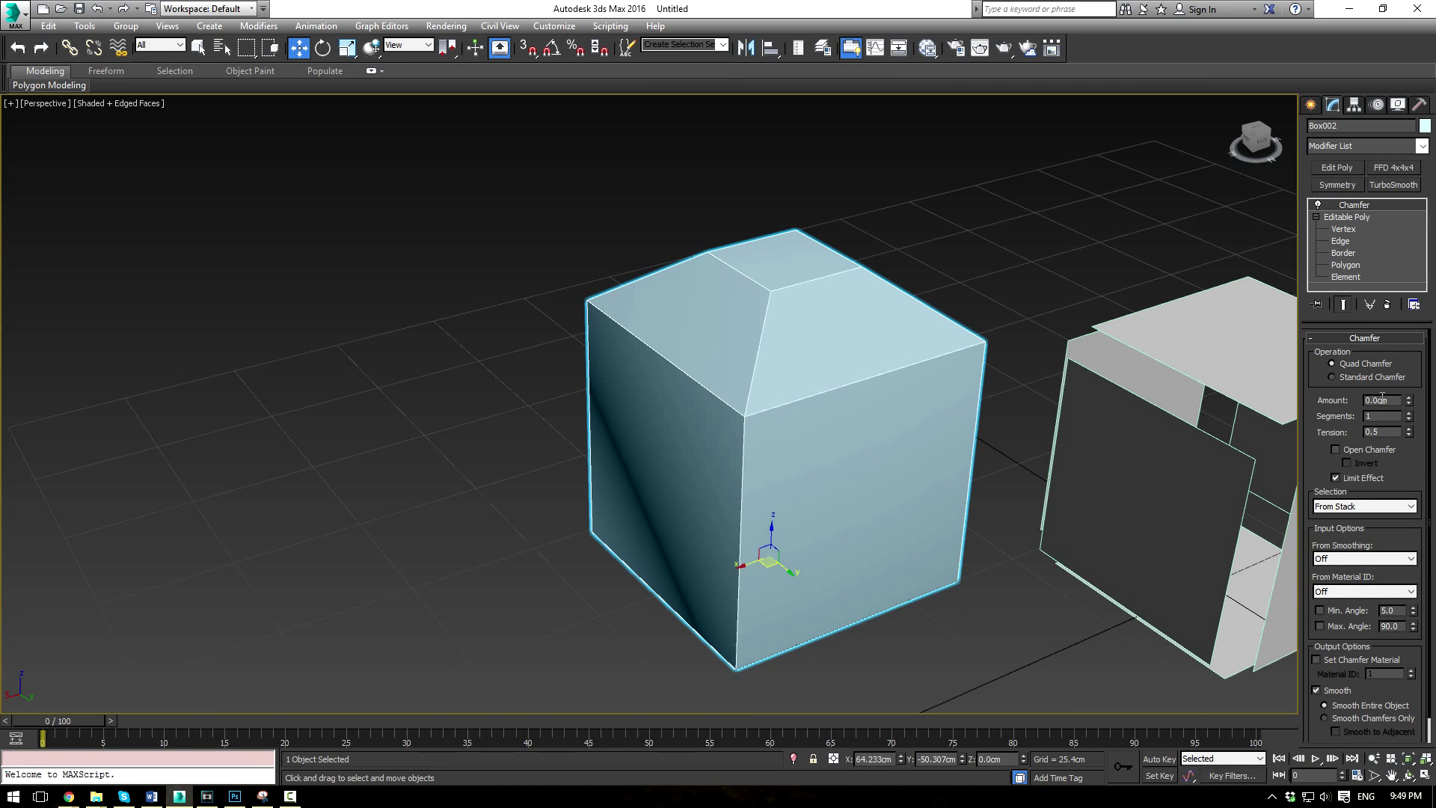
left_click(1345, 265)
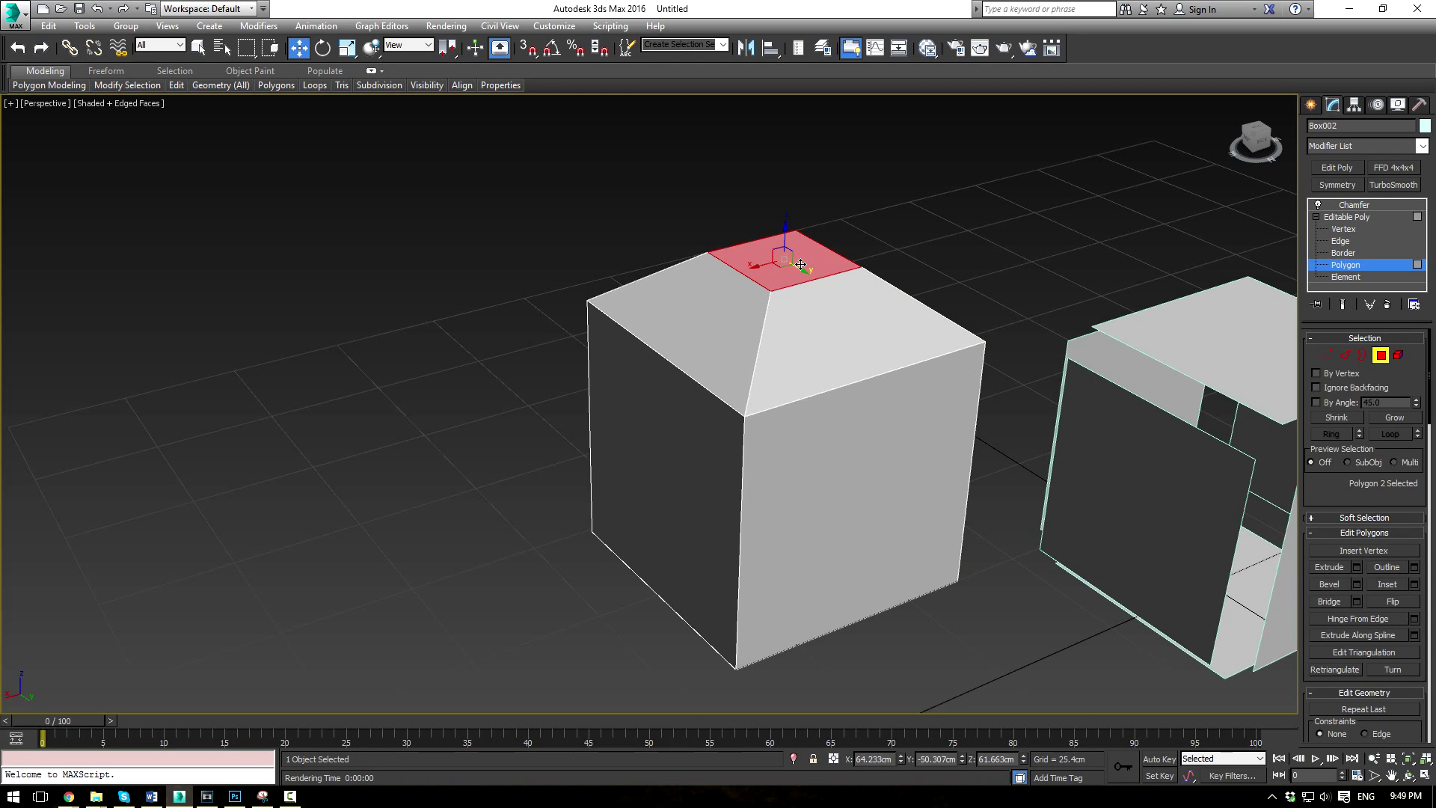
left_click(1353, 205)
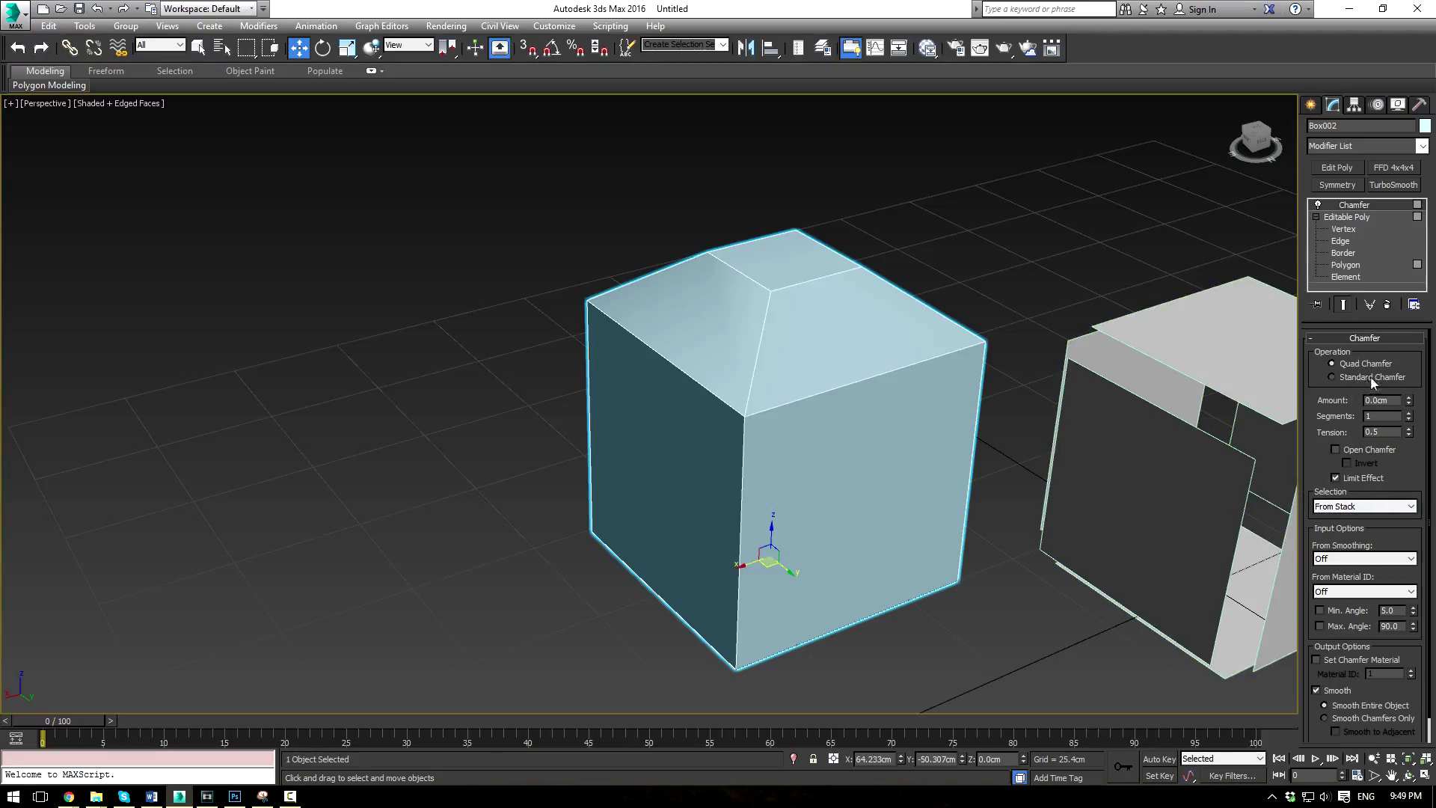
left_click_drag(1410, 405, 1414, 339)
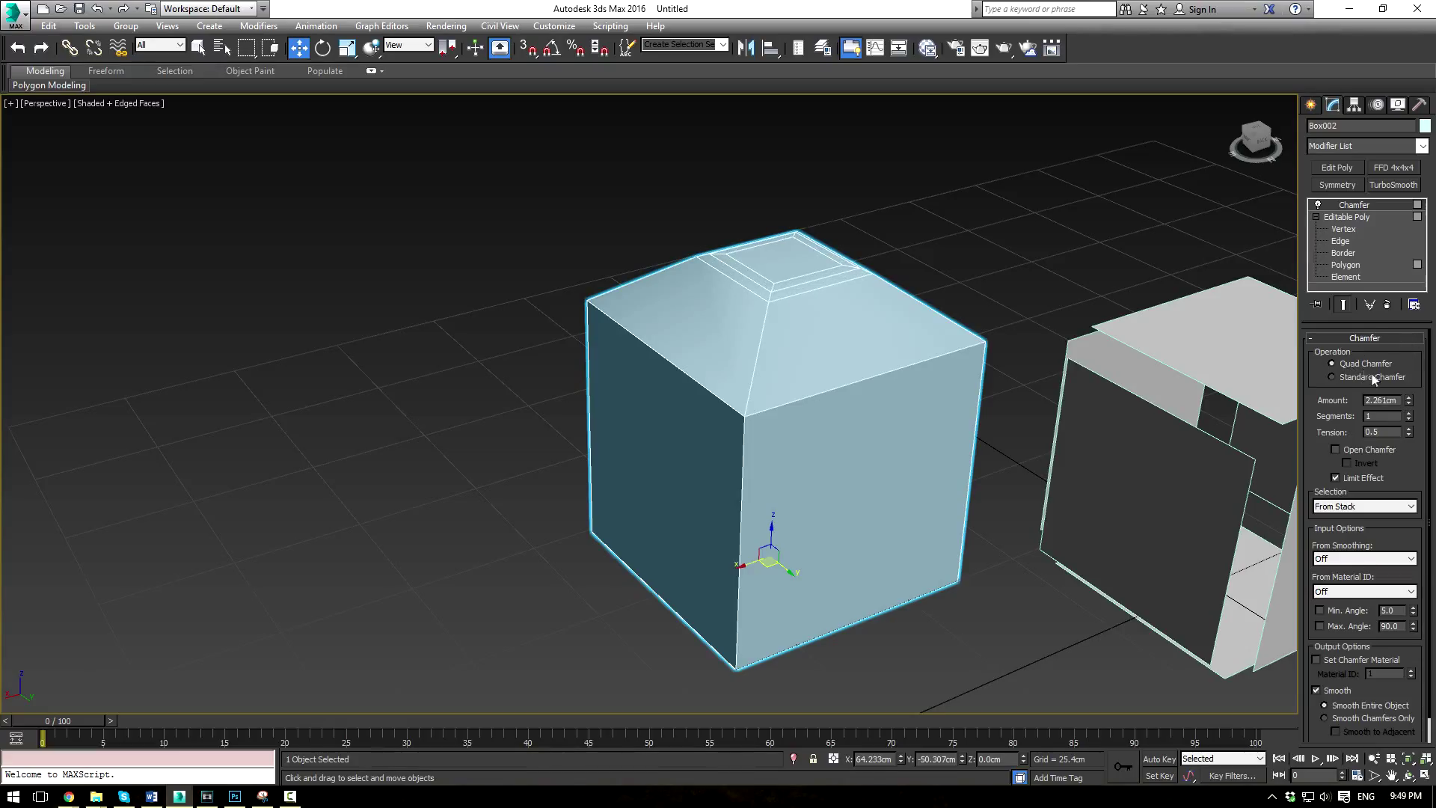
- Turn Limit Effect off, raise Amount to 44.653cm to see the flared chamfer, then re-enable it
left_click(1337, 479)
left_click_drag(1410, 403, 1410, 150)
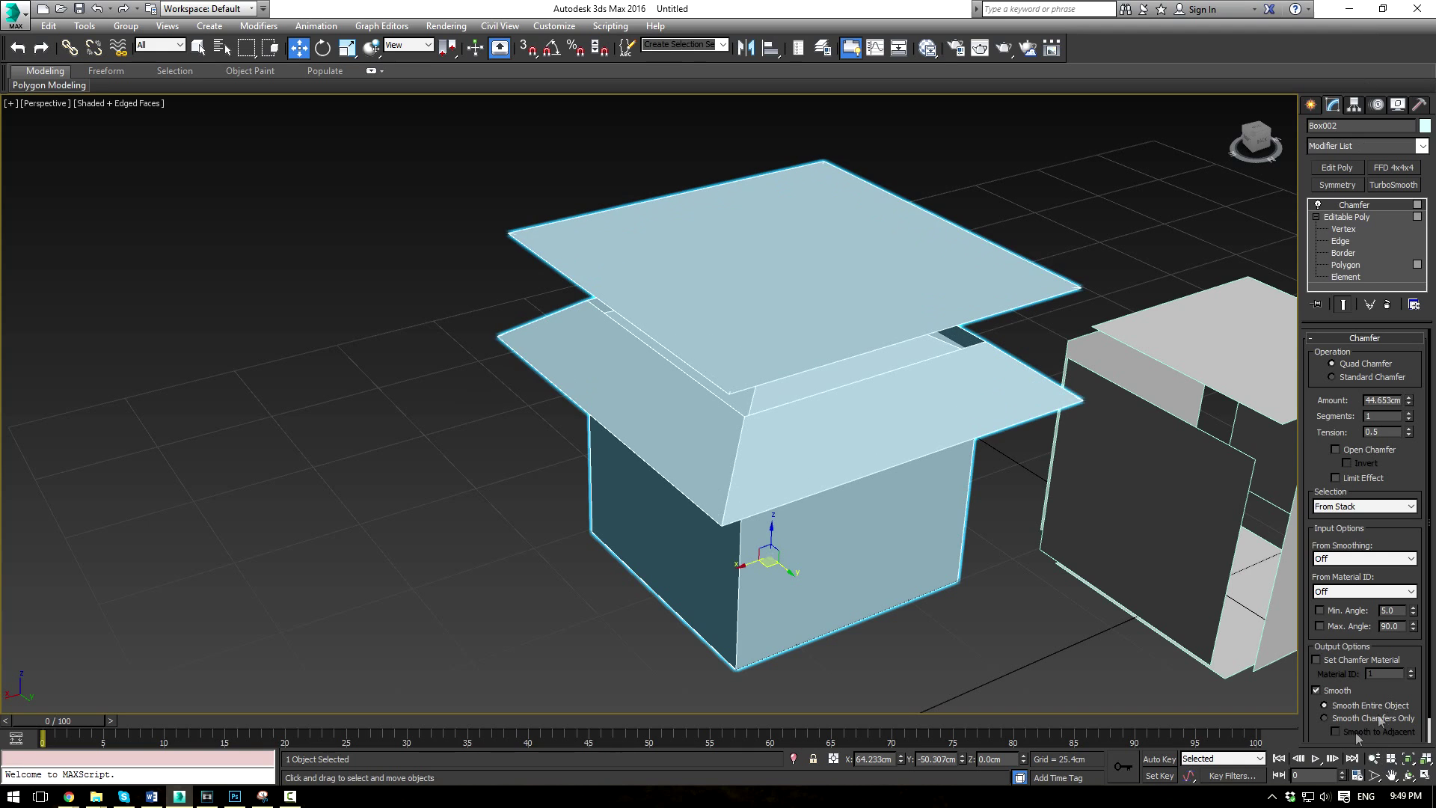
middle_click_drag(770, 506, 690, 432, "alt")
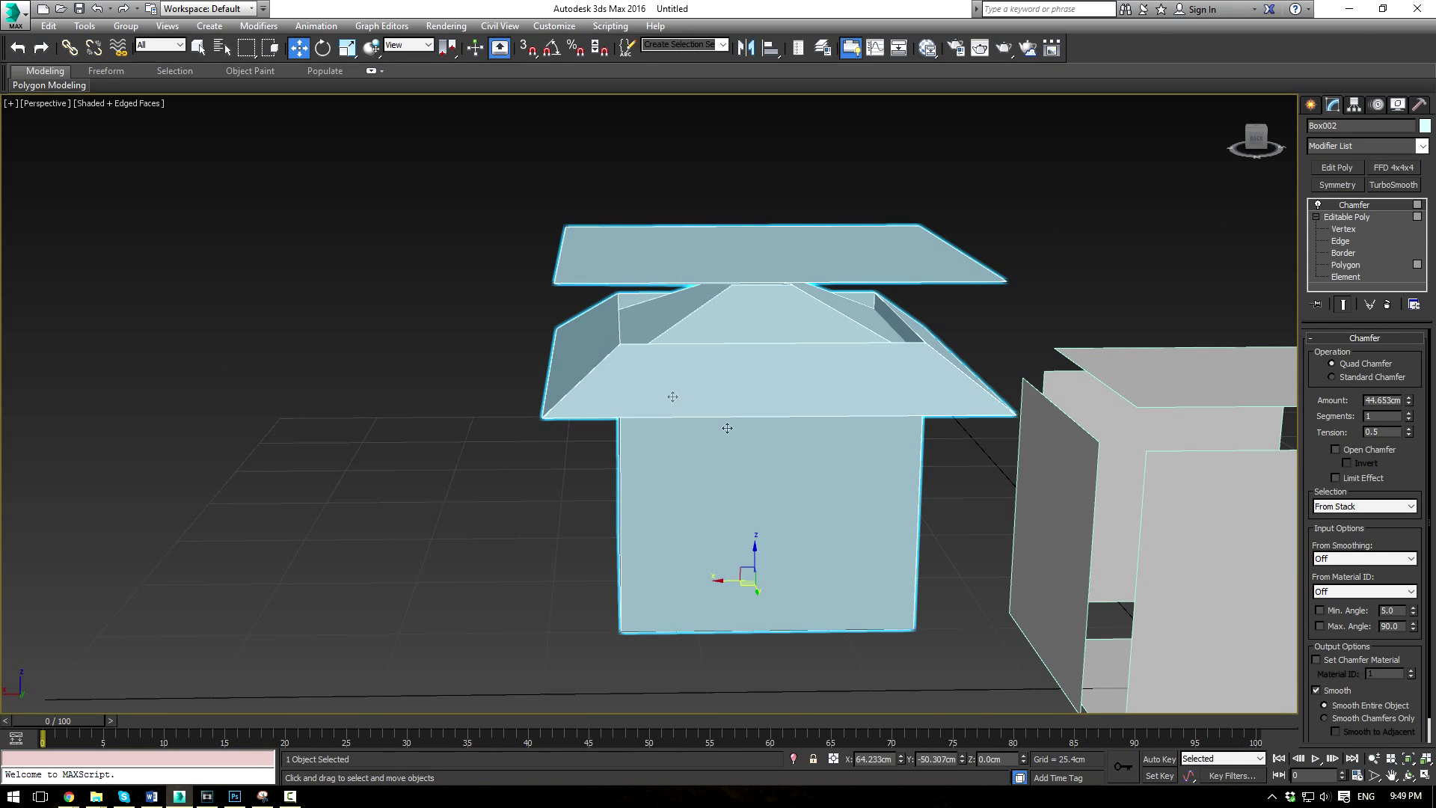
middle_click_drag(727, 428, 756, 524, "alt")
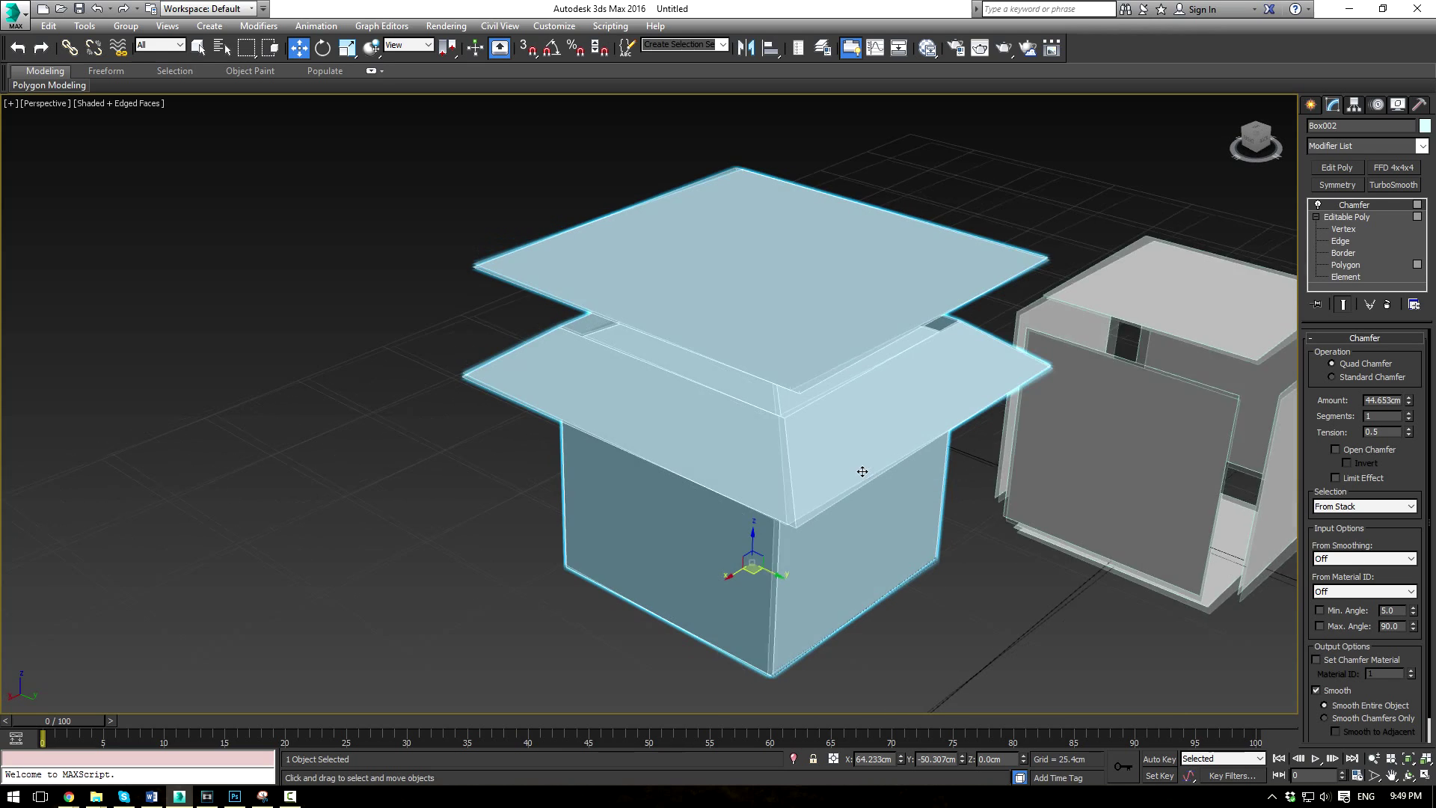
left_click(1336, 477)
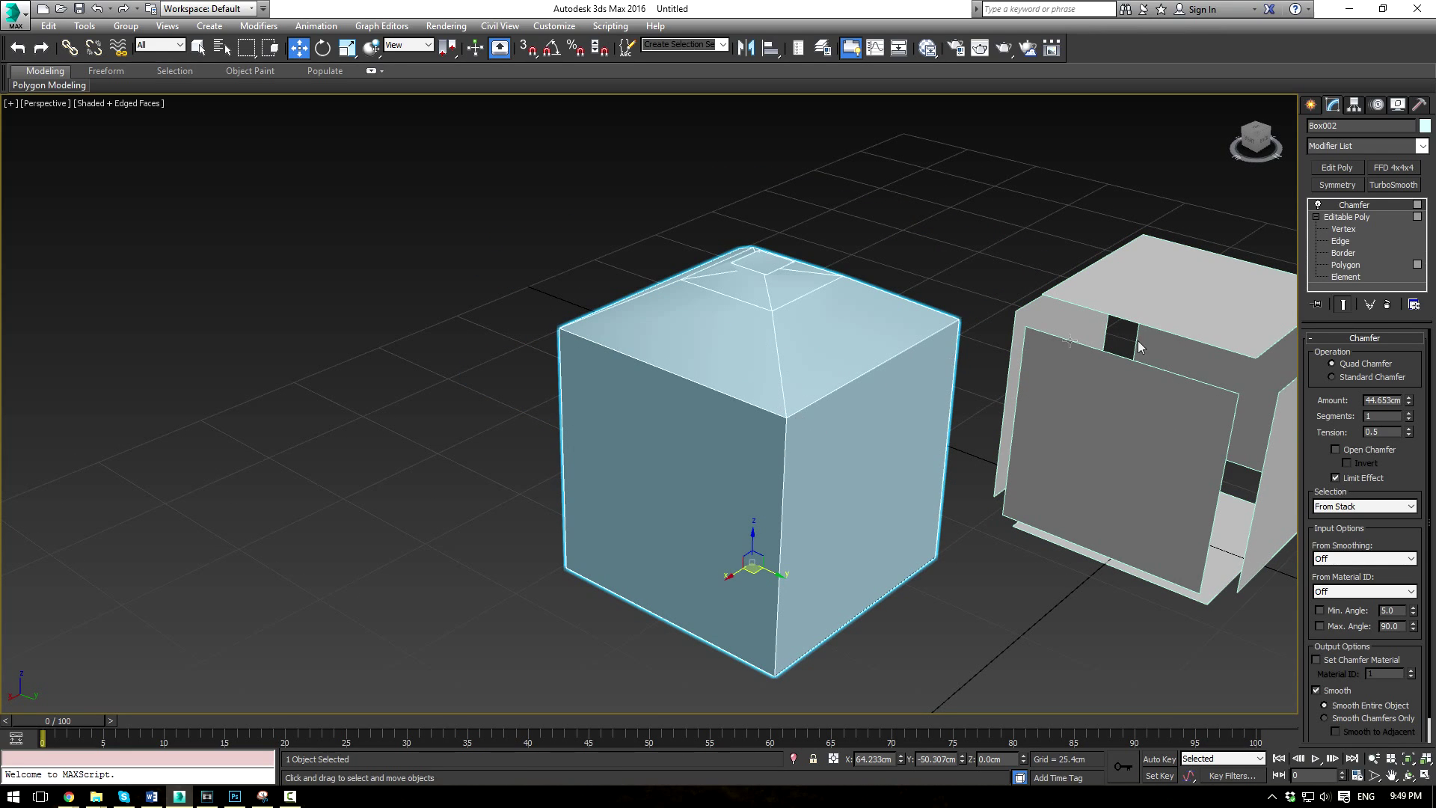
- Drag the Amount down and up while toggling Limit Effect to compare, leaving it on
left_click_drag(1406, 431, 1389, 547)
left_click_drag(1392, 474, 1383, 258)
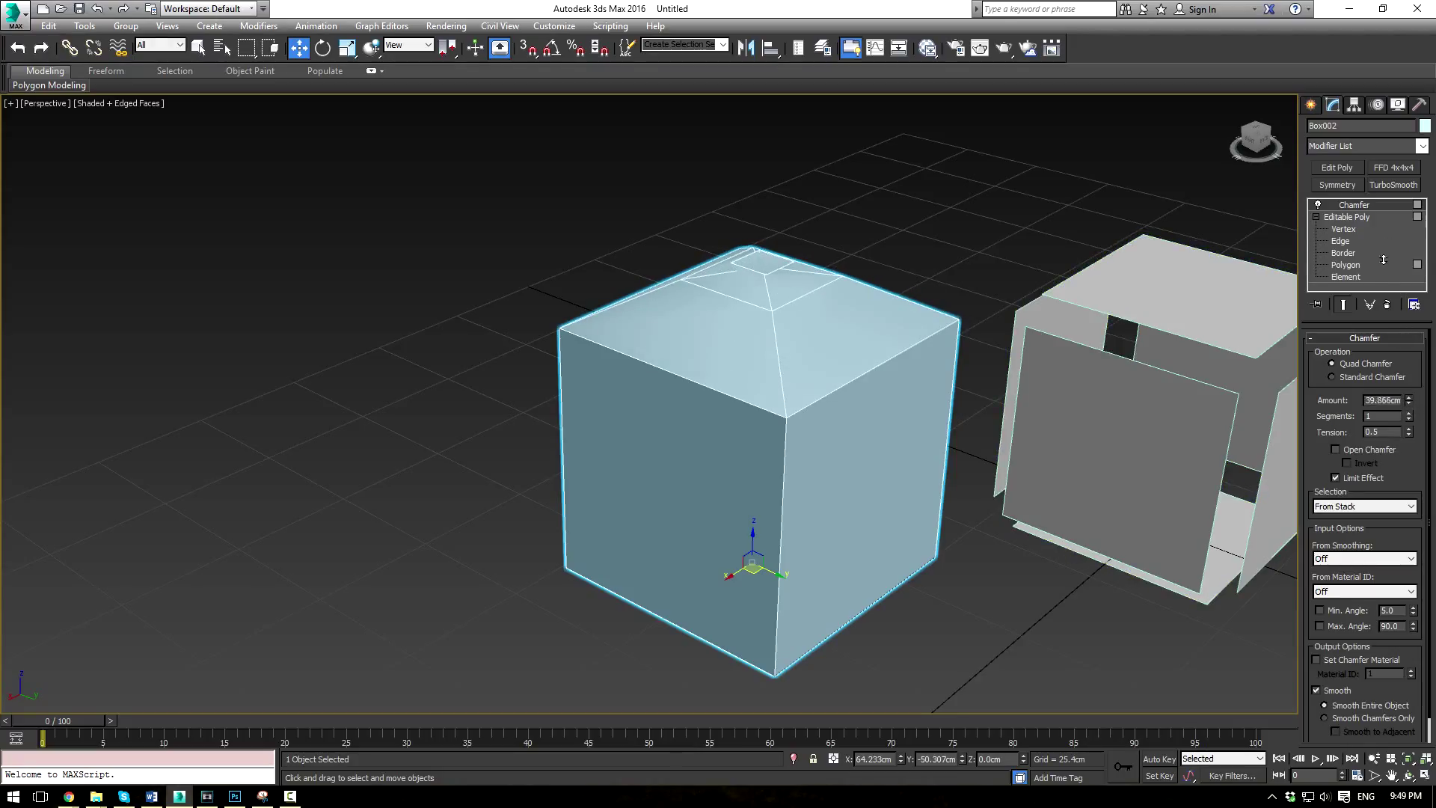
left_click(1337, 477)
left_click(1337, 477)
left_click(1337, 477)
left_click(1337, 477)
- Shrink the chamfer to a thin 1.445cm bevel and keep From Stack as the selection source
left_click_drag(1410, 404, 1409, 477)
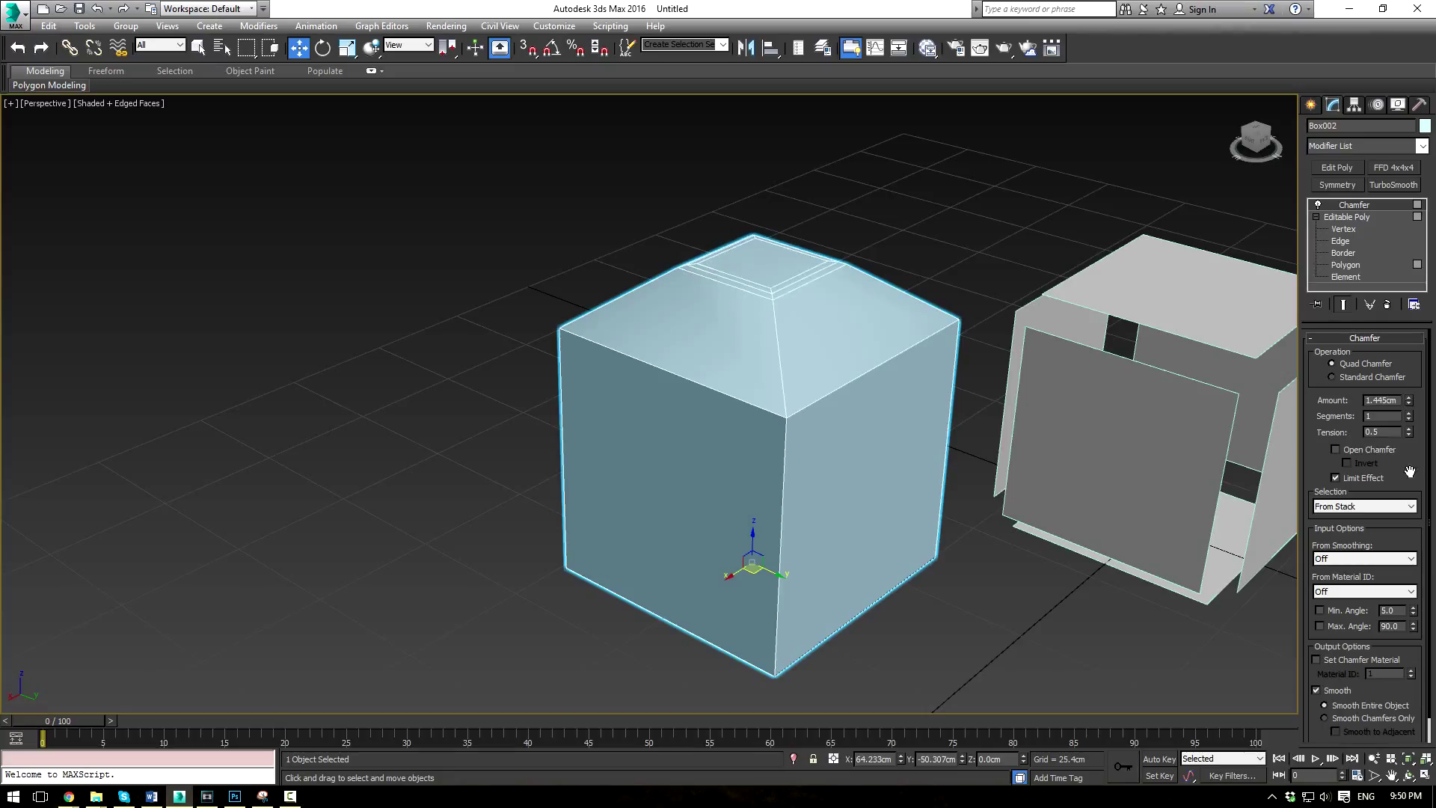
left_click(1351, 507)
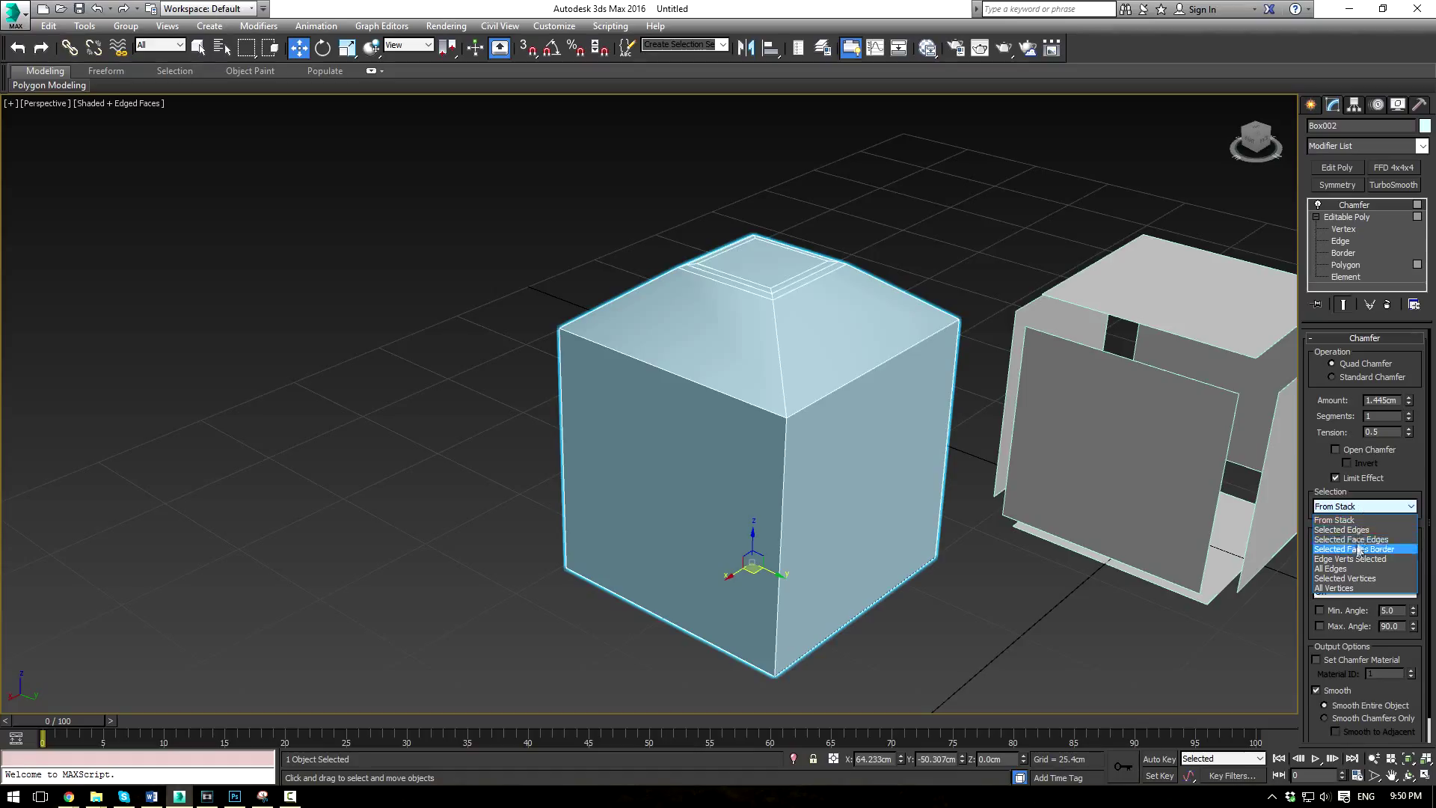
left_click(1356, 520)
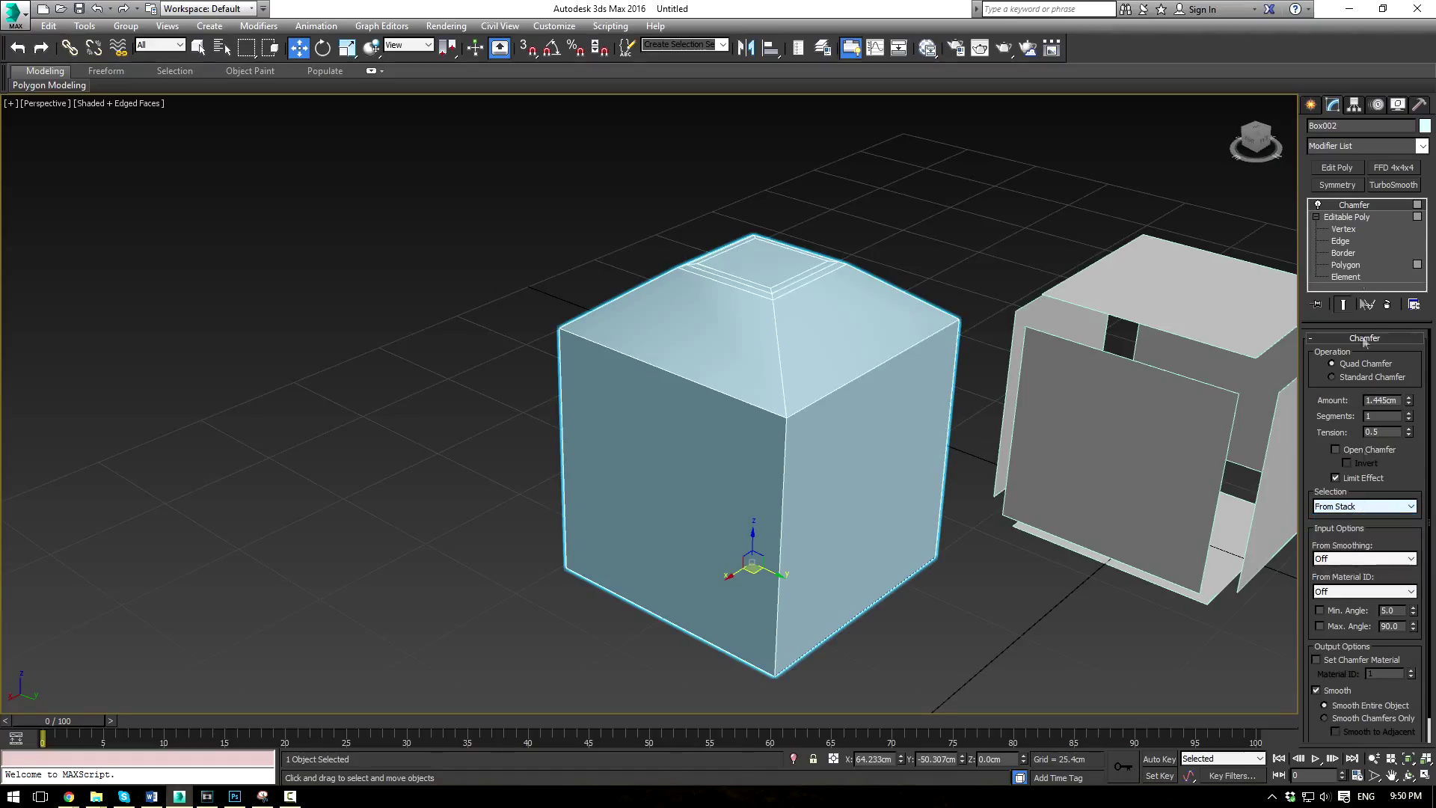
- Select two top edges of the box at Editable Poly Edge level
left_click(1341, 240)
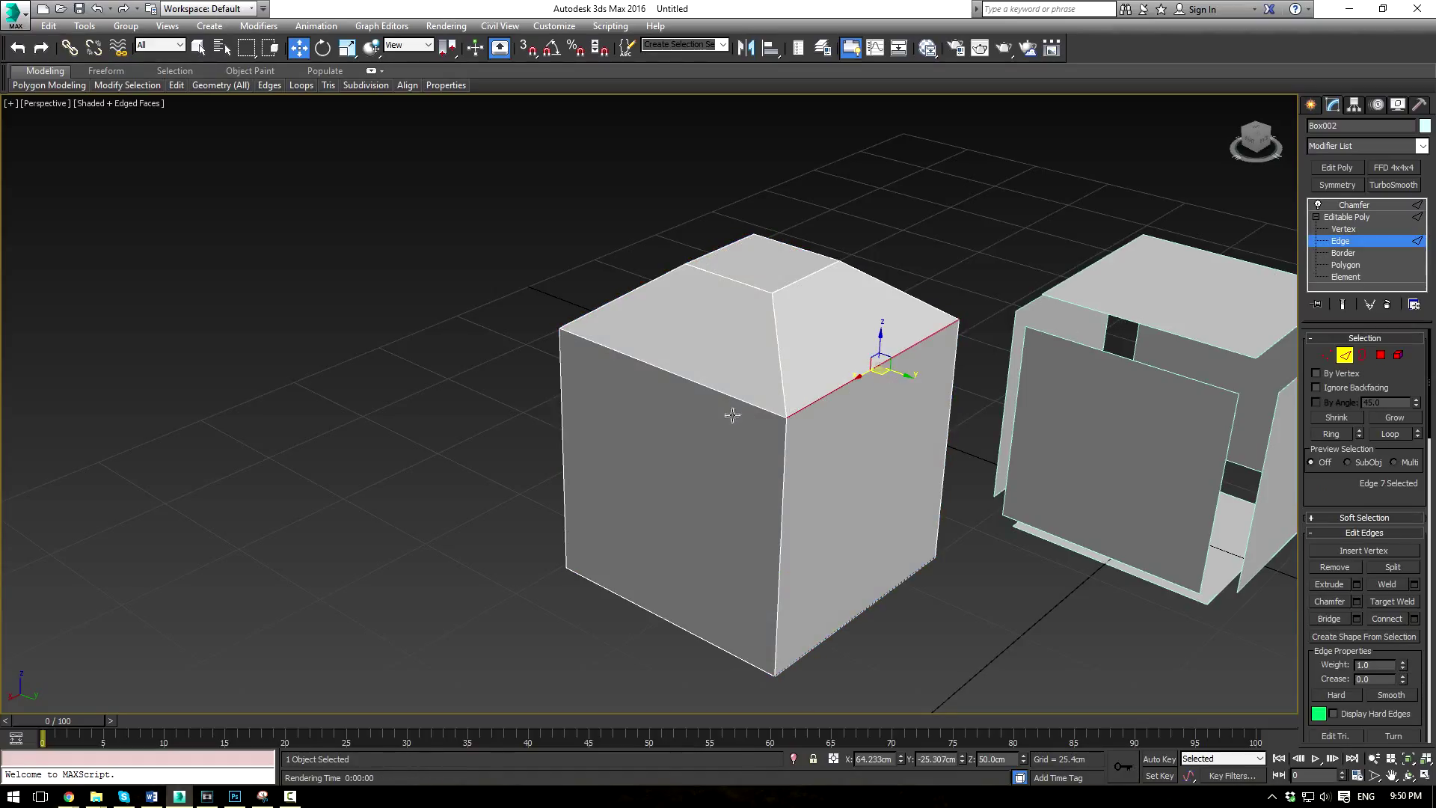
left_click(730, 396)
middle_click_drag(729, 398, 748, 329, "alt")
left_click(1350, 206)
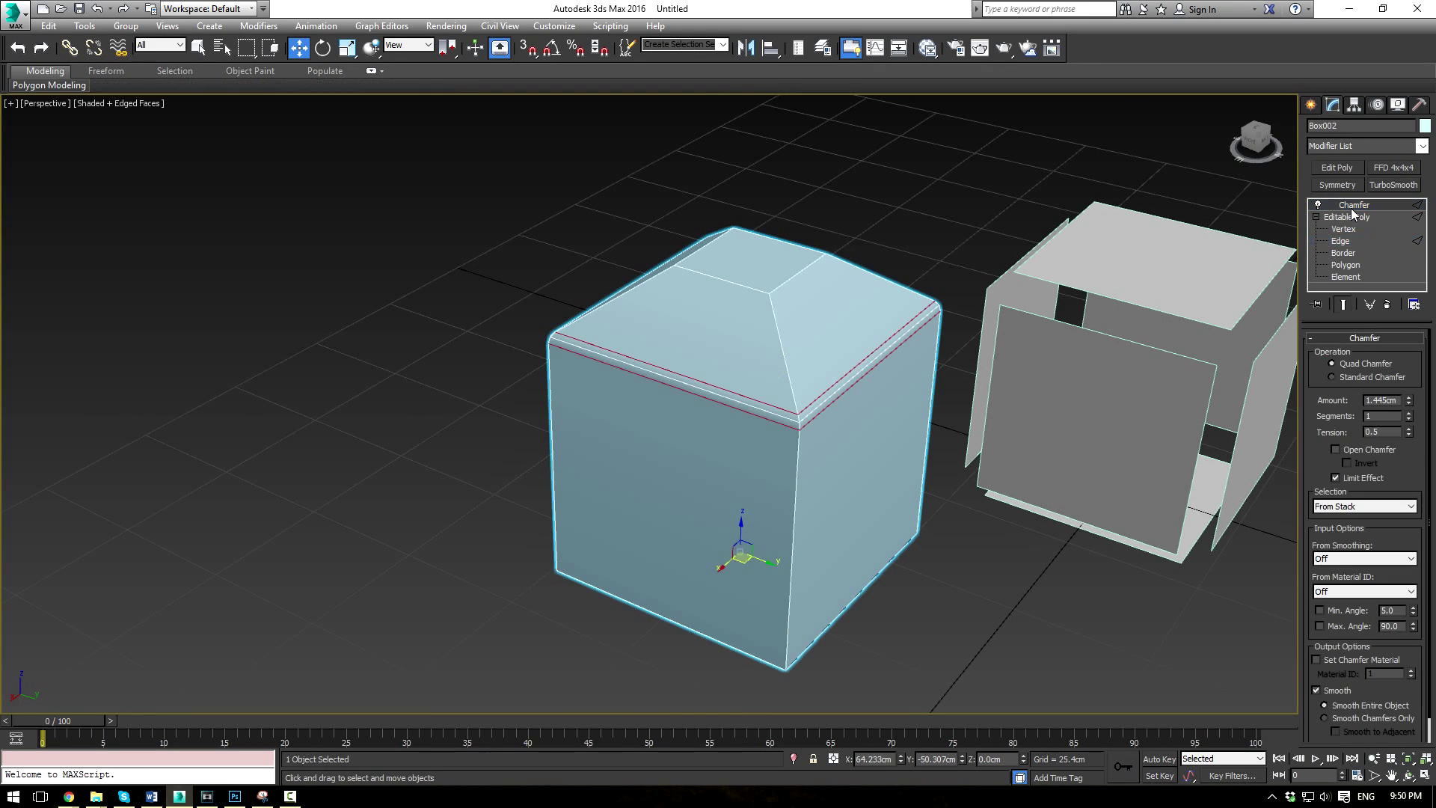
- Set the chamfer Selection to Selected Edges, then Selected Vertices, and check the vertex selection
left_click(1344, 508)
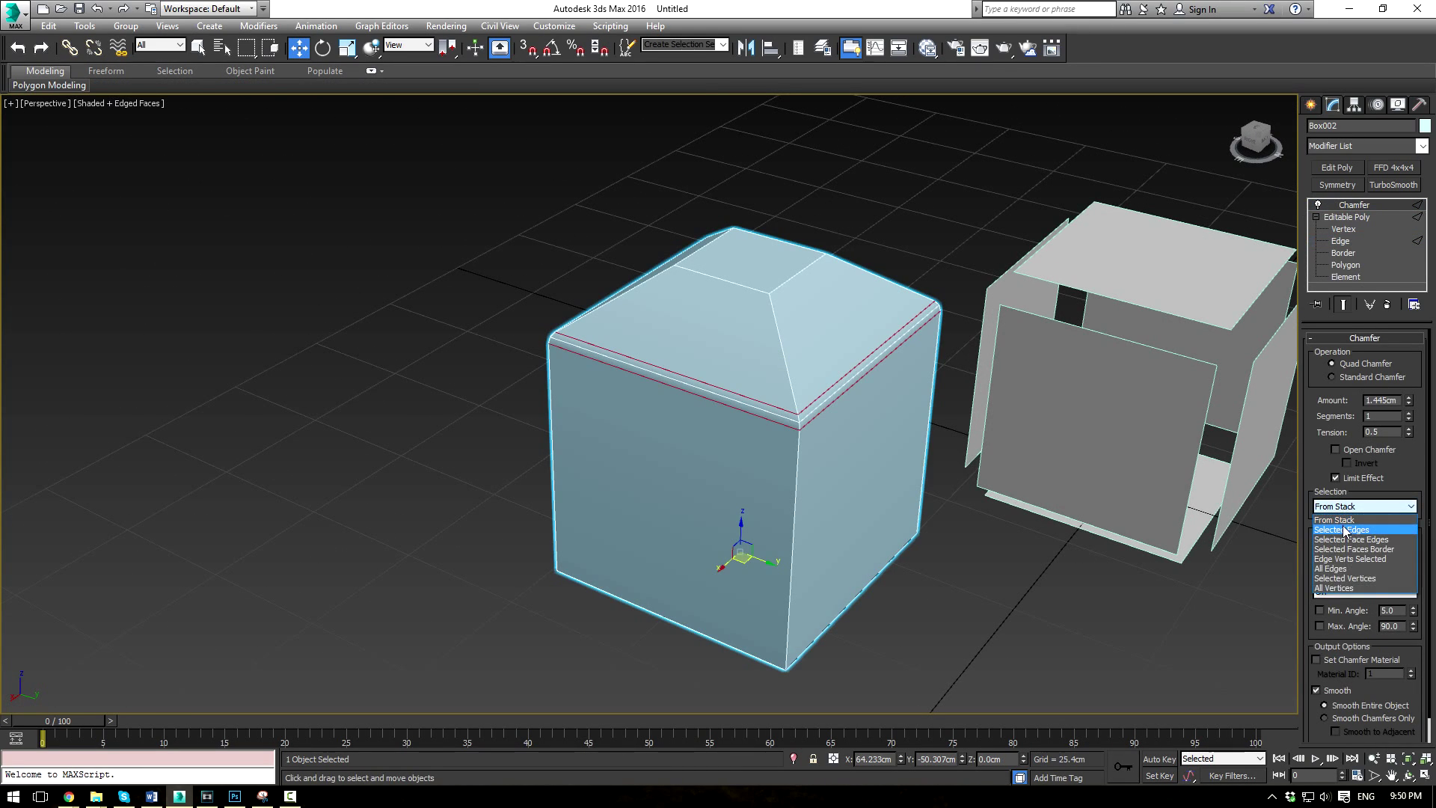
left_click(1344, 530)
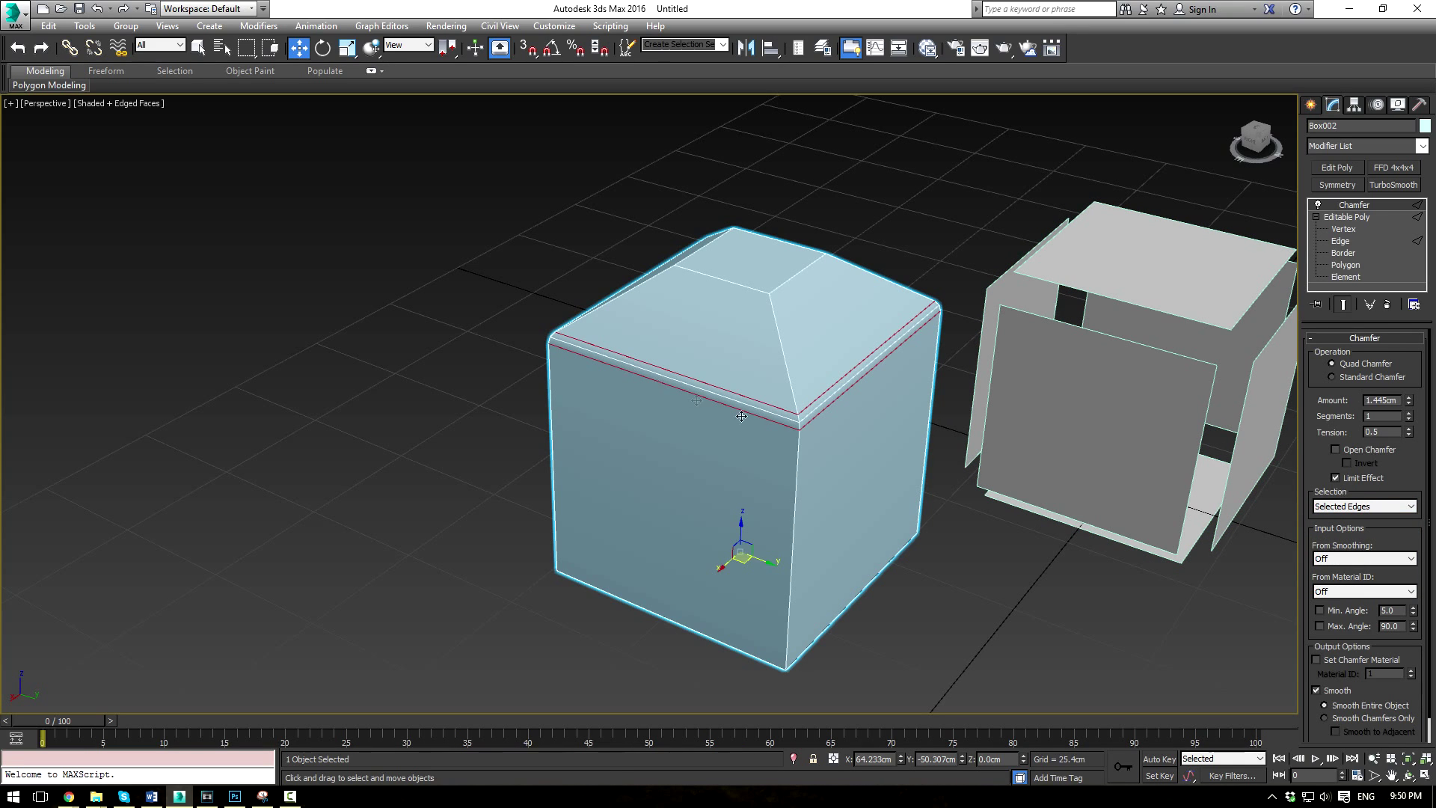
left_click(1352, 508)
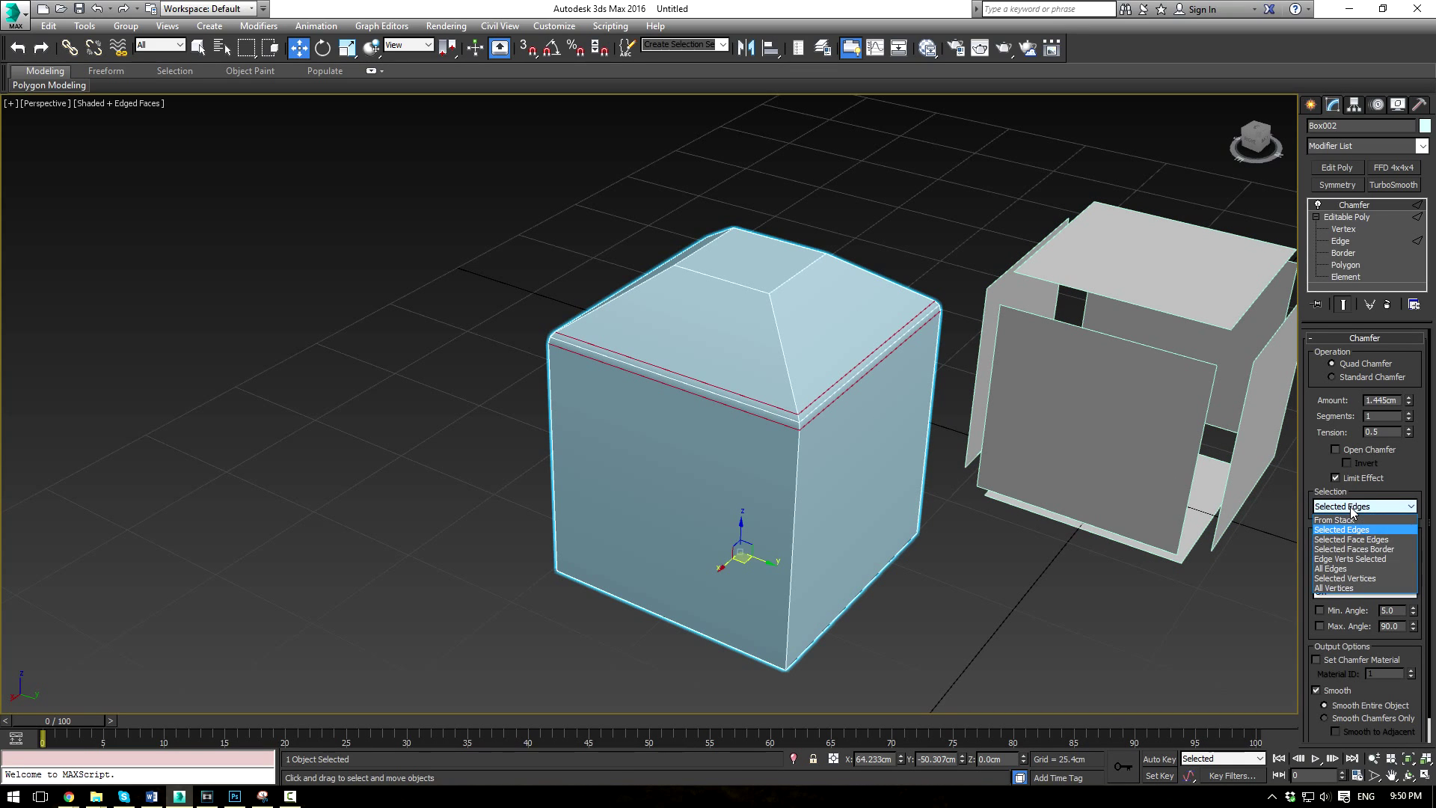
left_click(1349, 580)
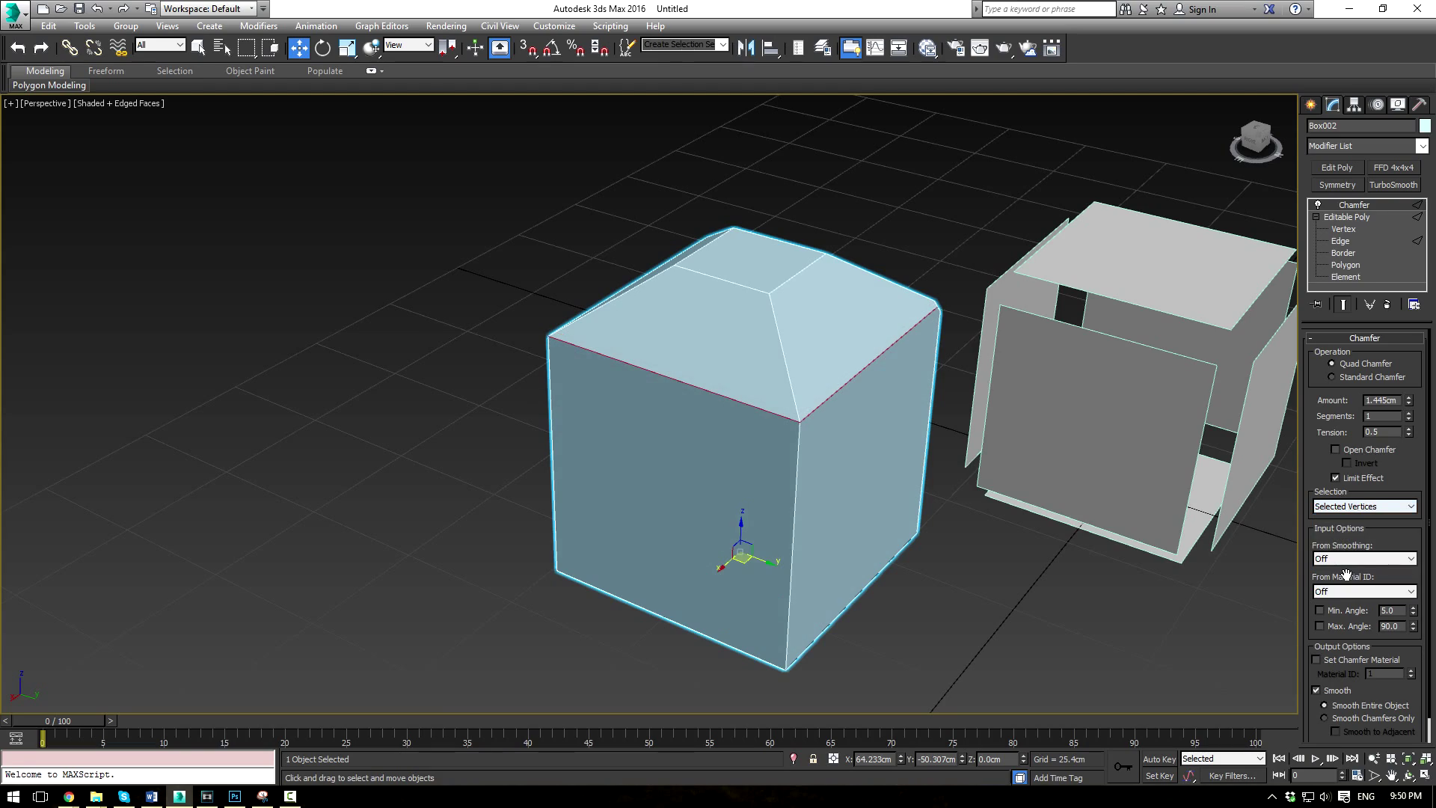
middle_click_drag(711, 353, 896, 356, "alt")
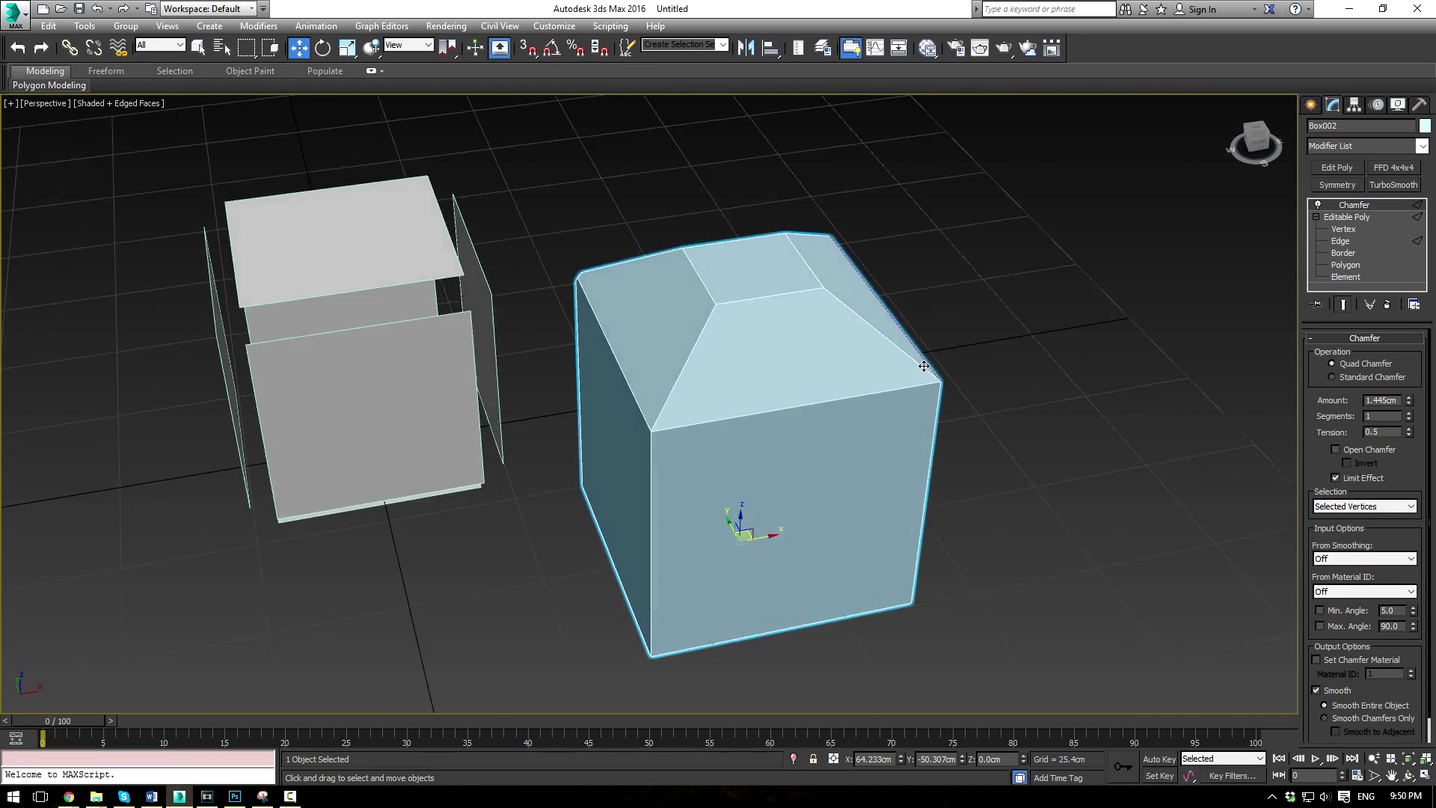
middle_click_drag(923, 366, 913, 404, "alt")
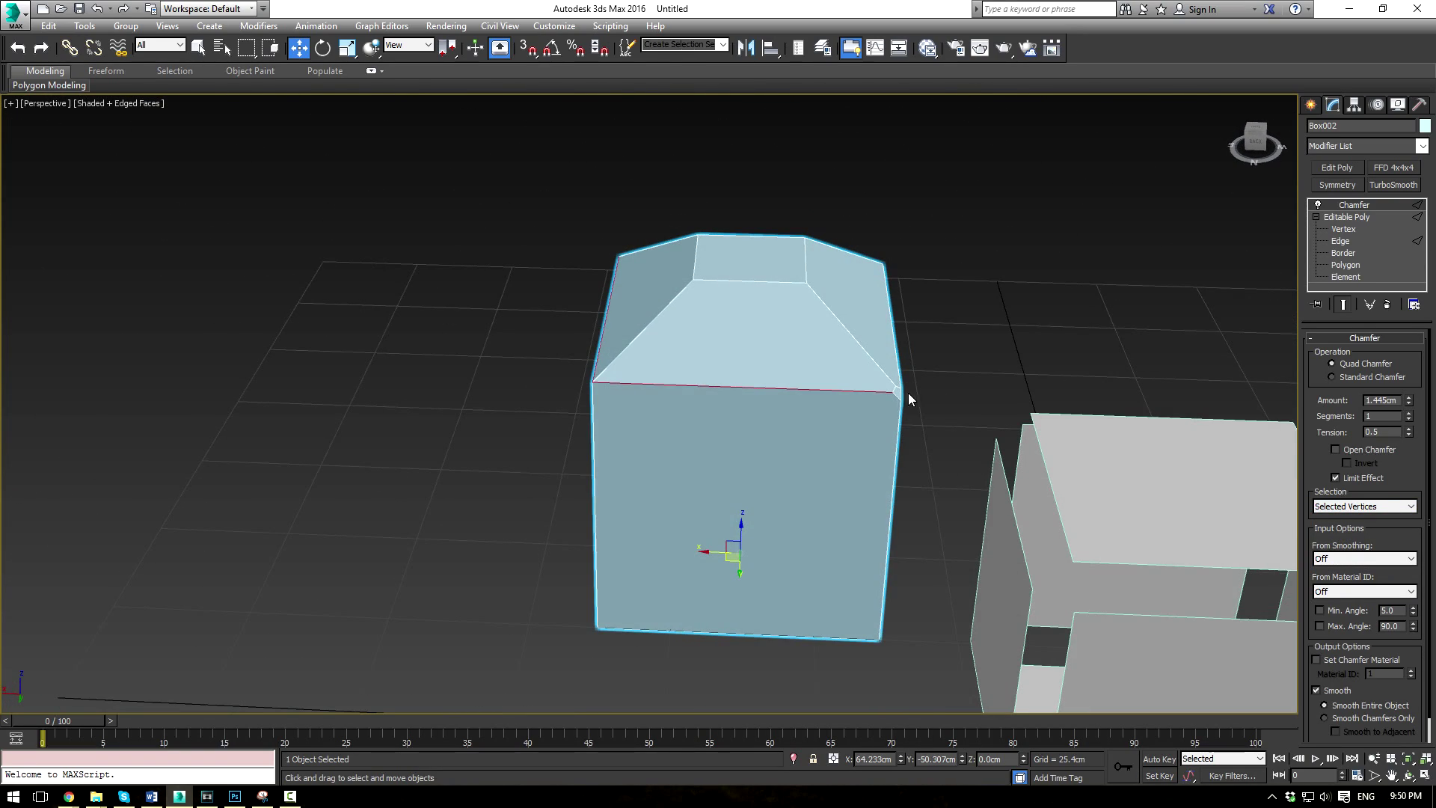
left_click(1348, 230)
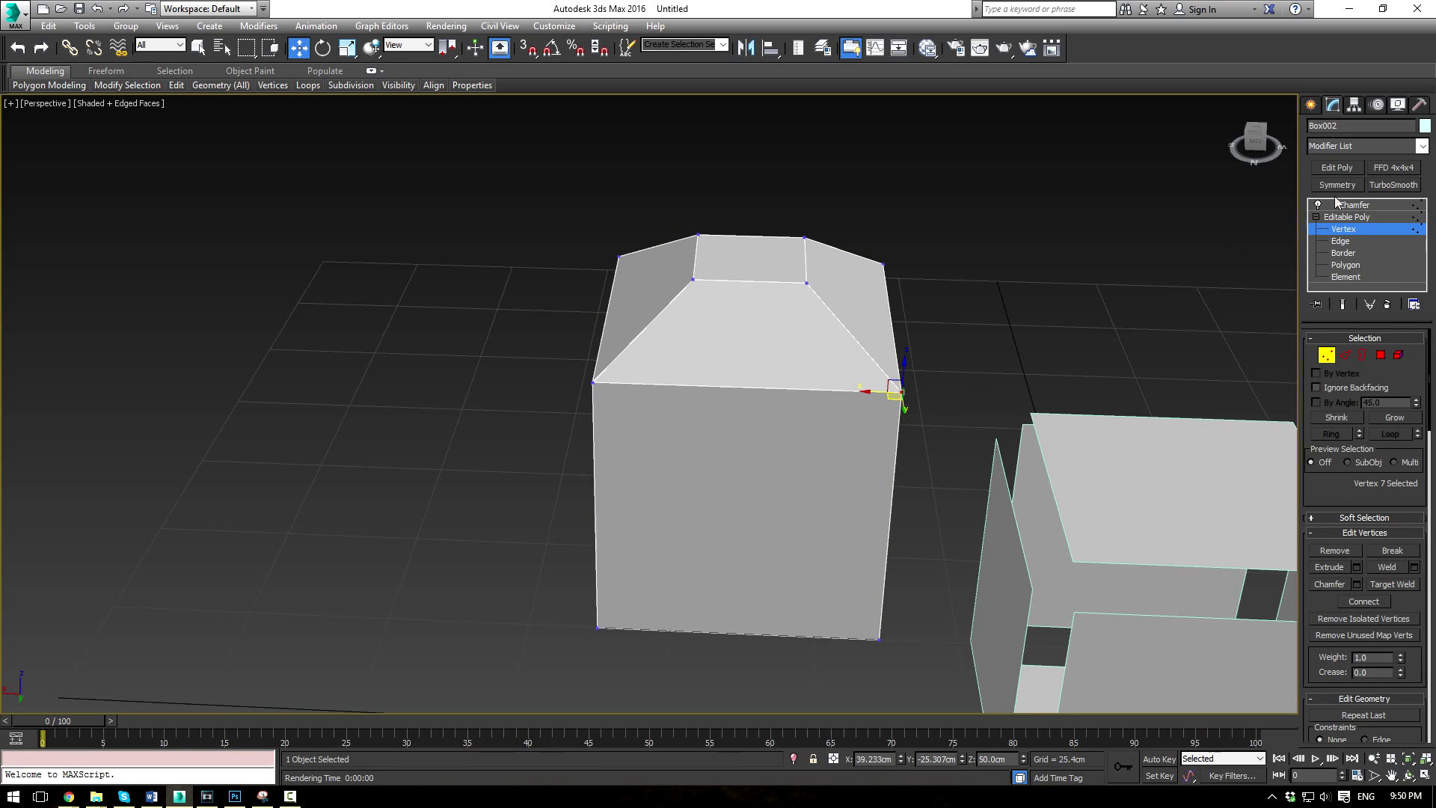
left_click(1355, 204)
- Set the chamfer's selection source back to From Stack
left_click(1346, 508)
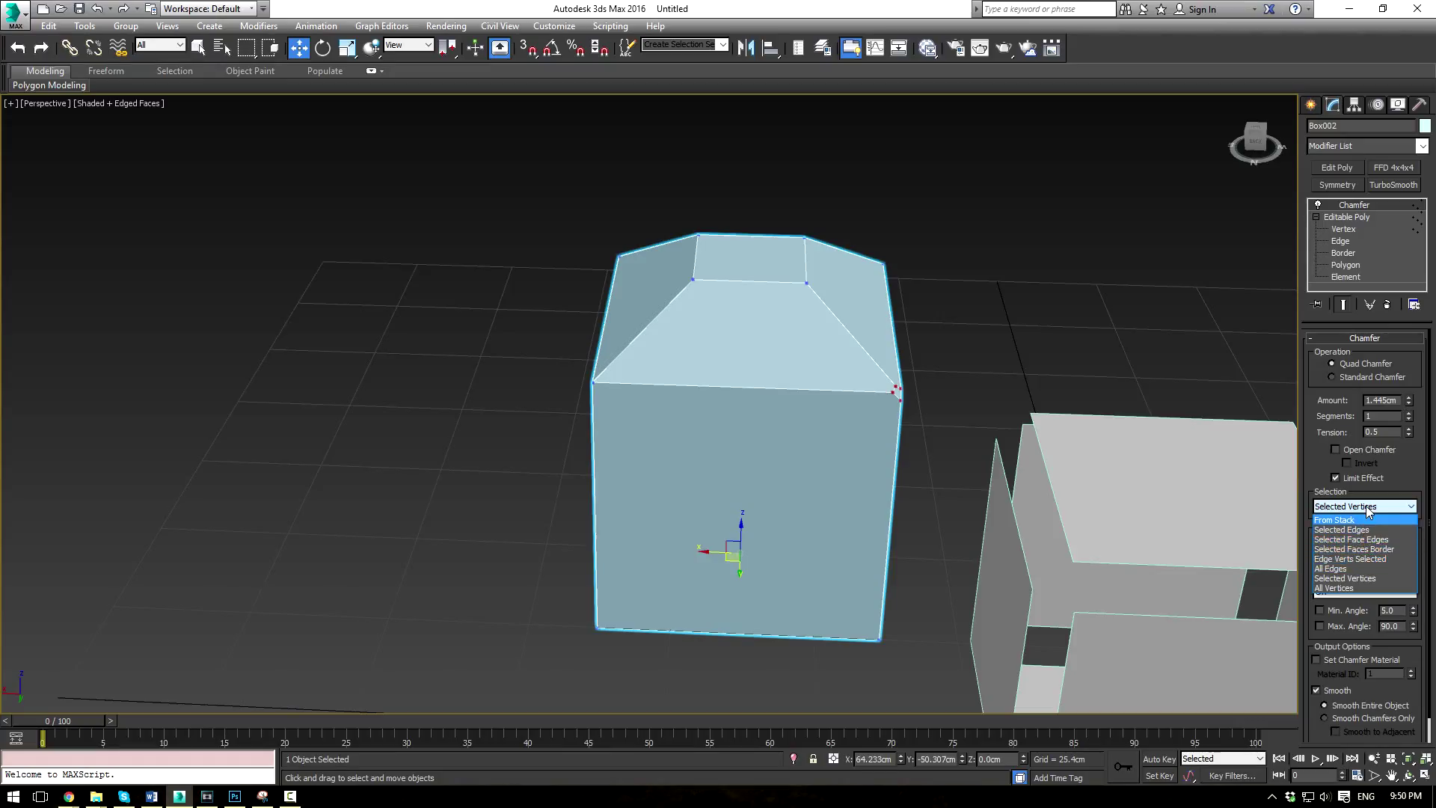
left_click(1368, 509)
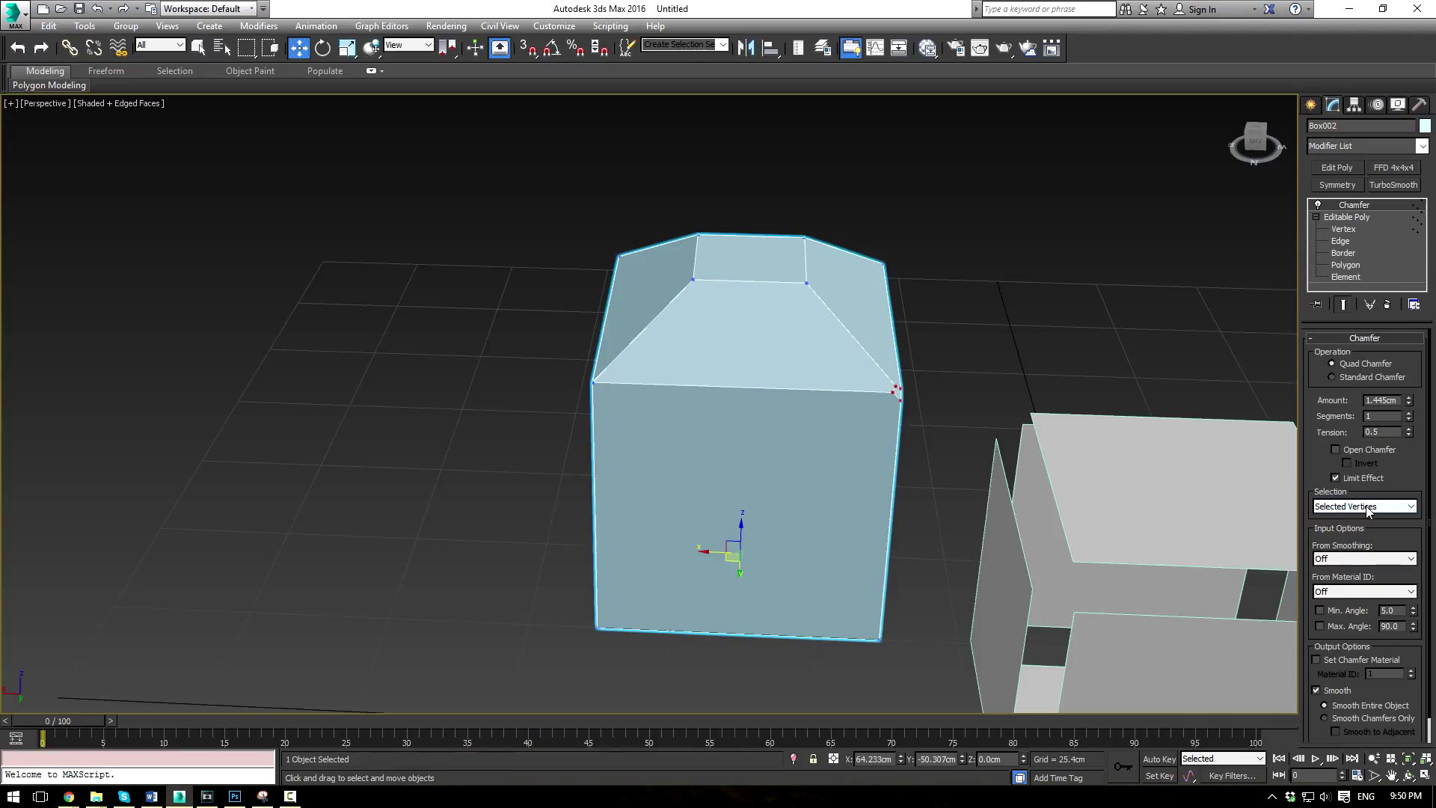
left_click(1368, 509)
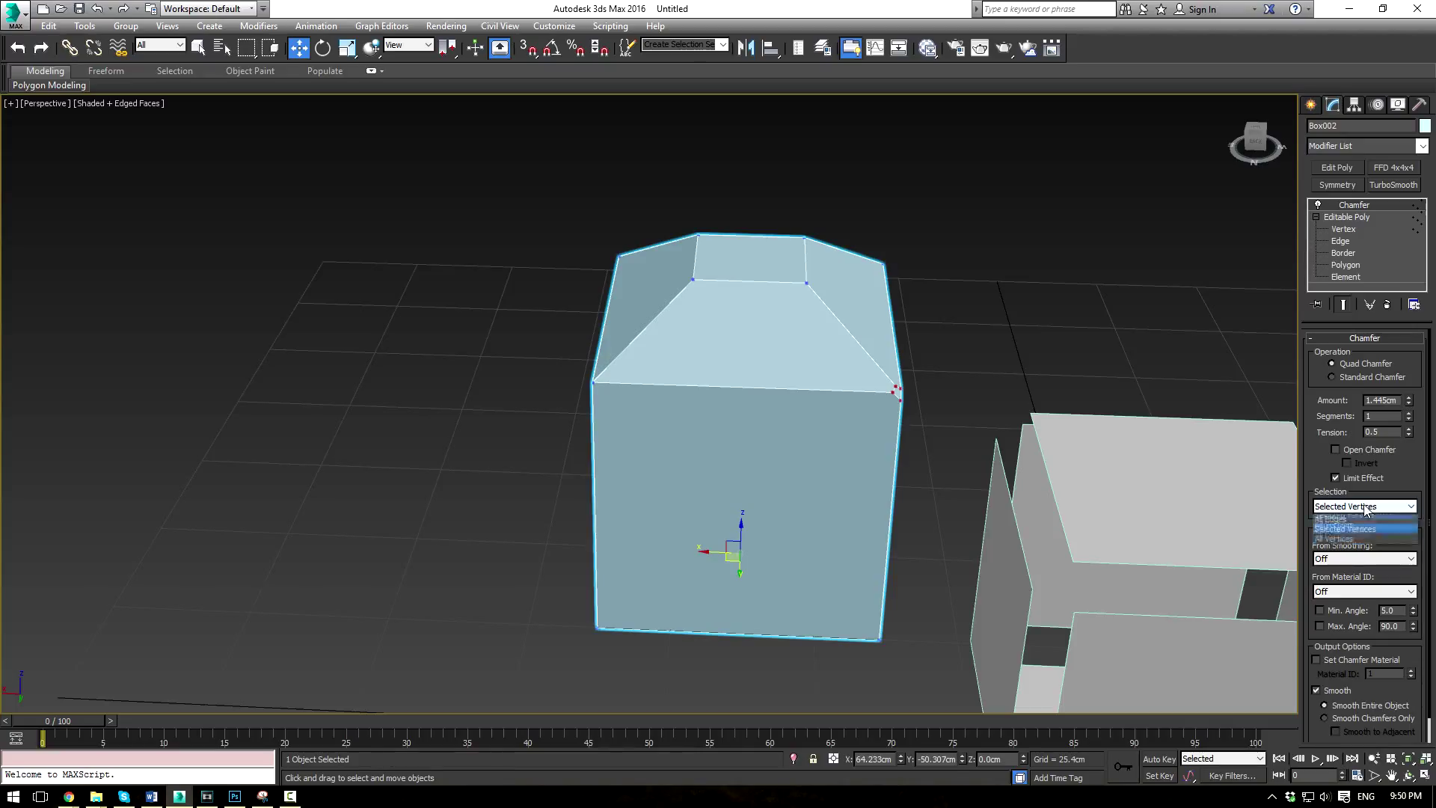
left_click(1339, 518)
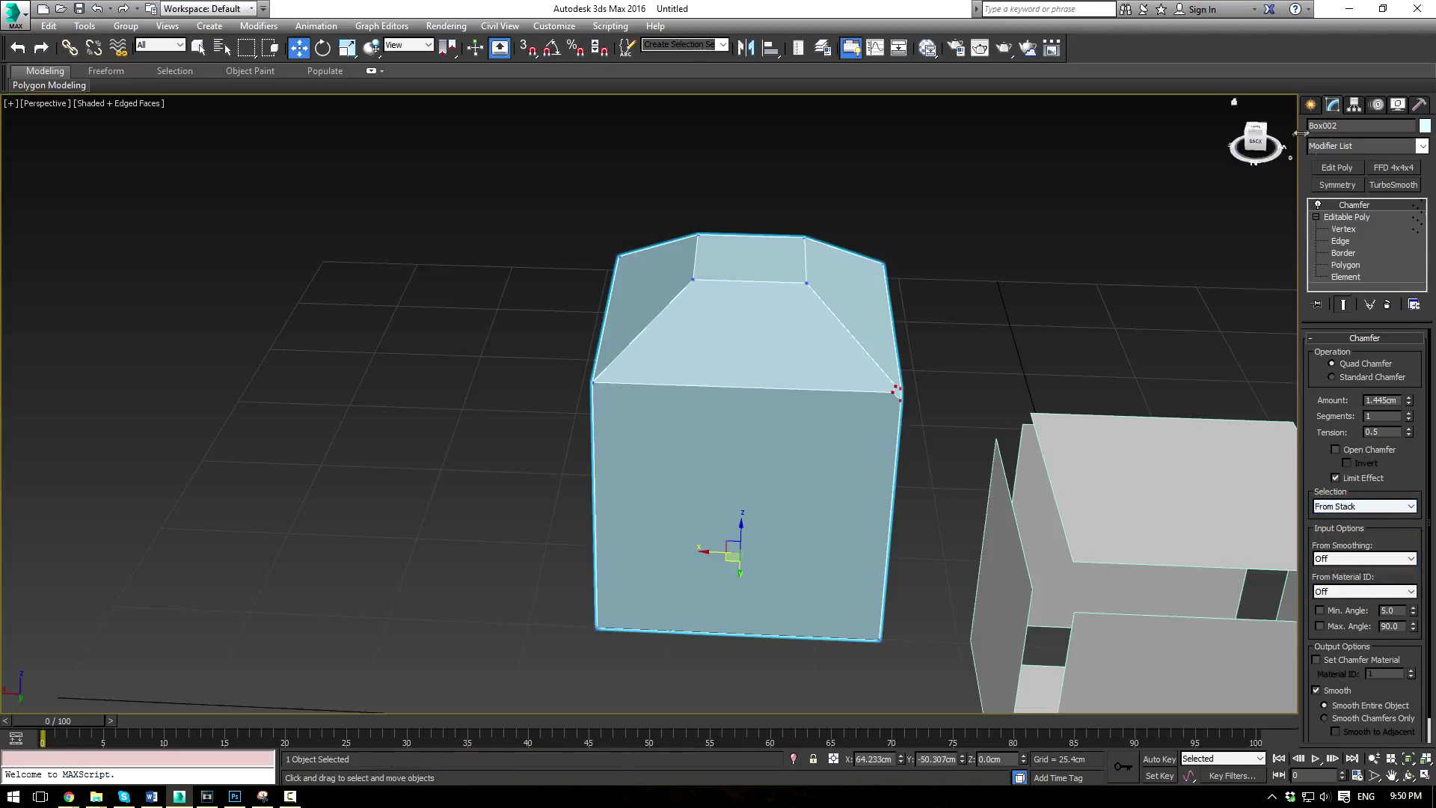
left_click(1358, 216)
- Set the chamfer's From Smoothing option to Smoothed Edges and orbit to inspect
left_click(1355, 211)
left_click(1357, 205)
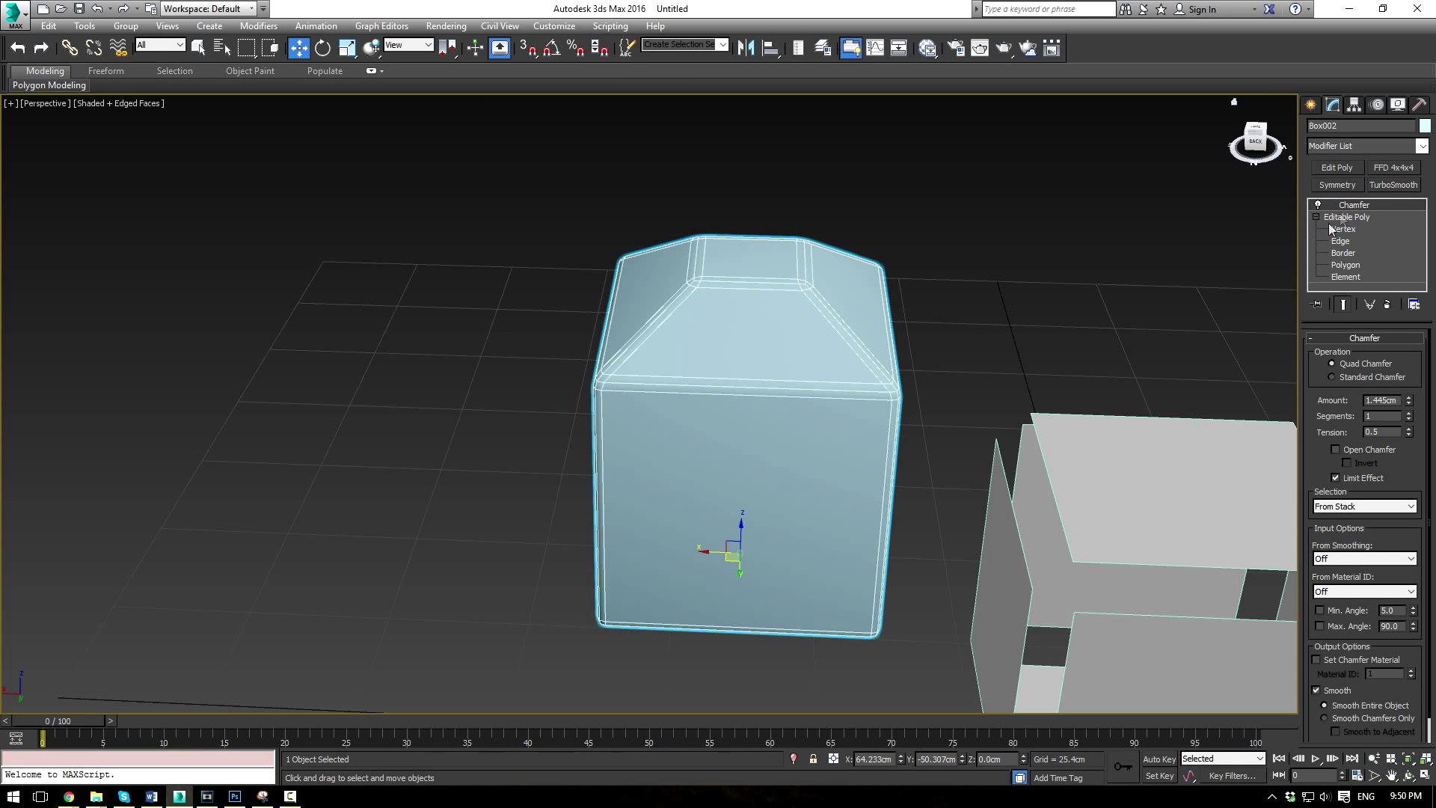
middle_click_drag(856, 417, 899, 414, "alt")
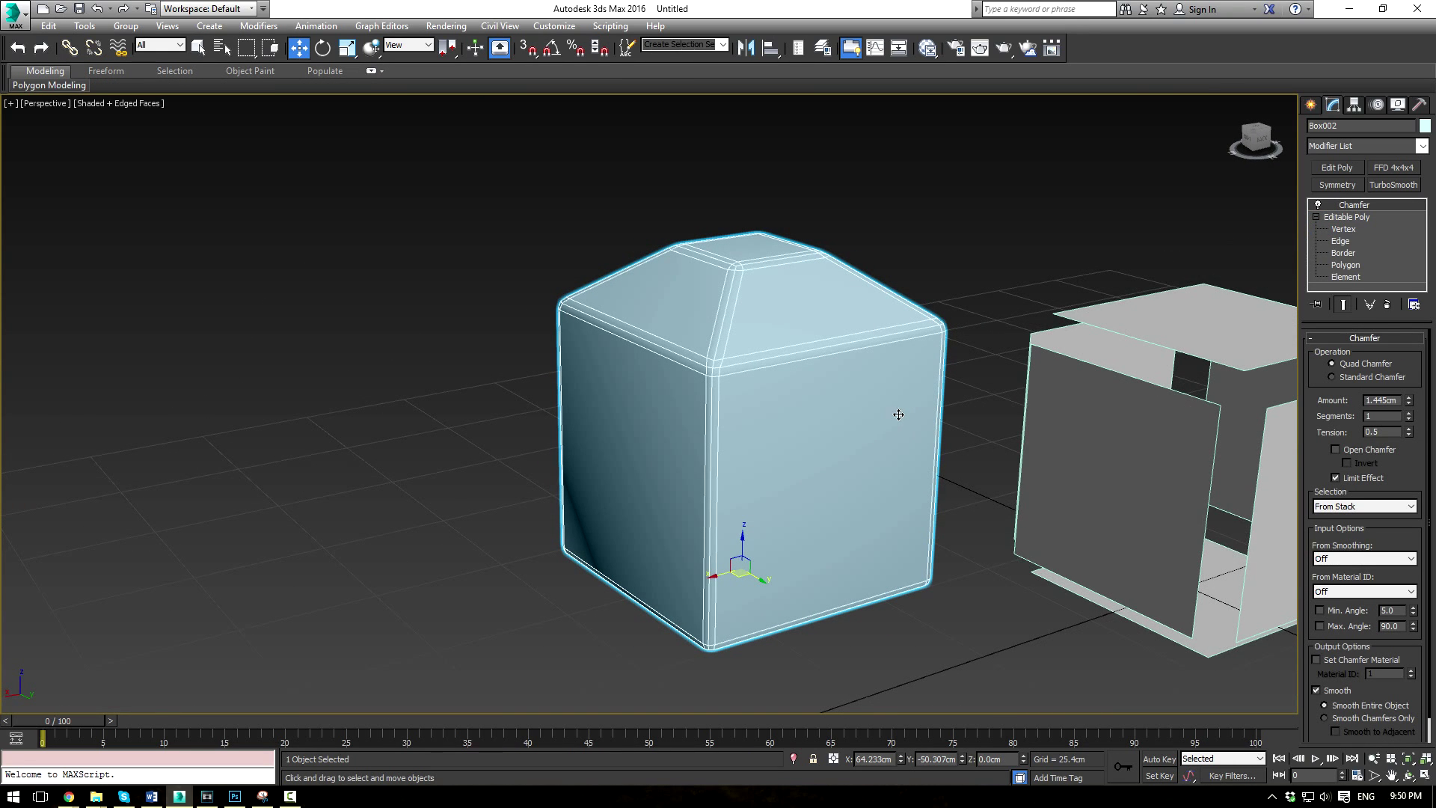
left_click(1348, 558)
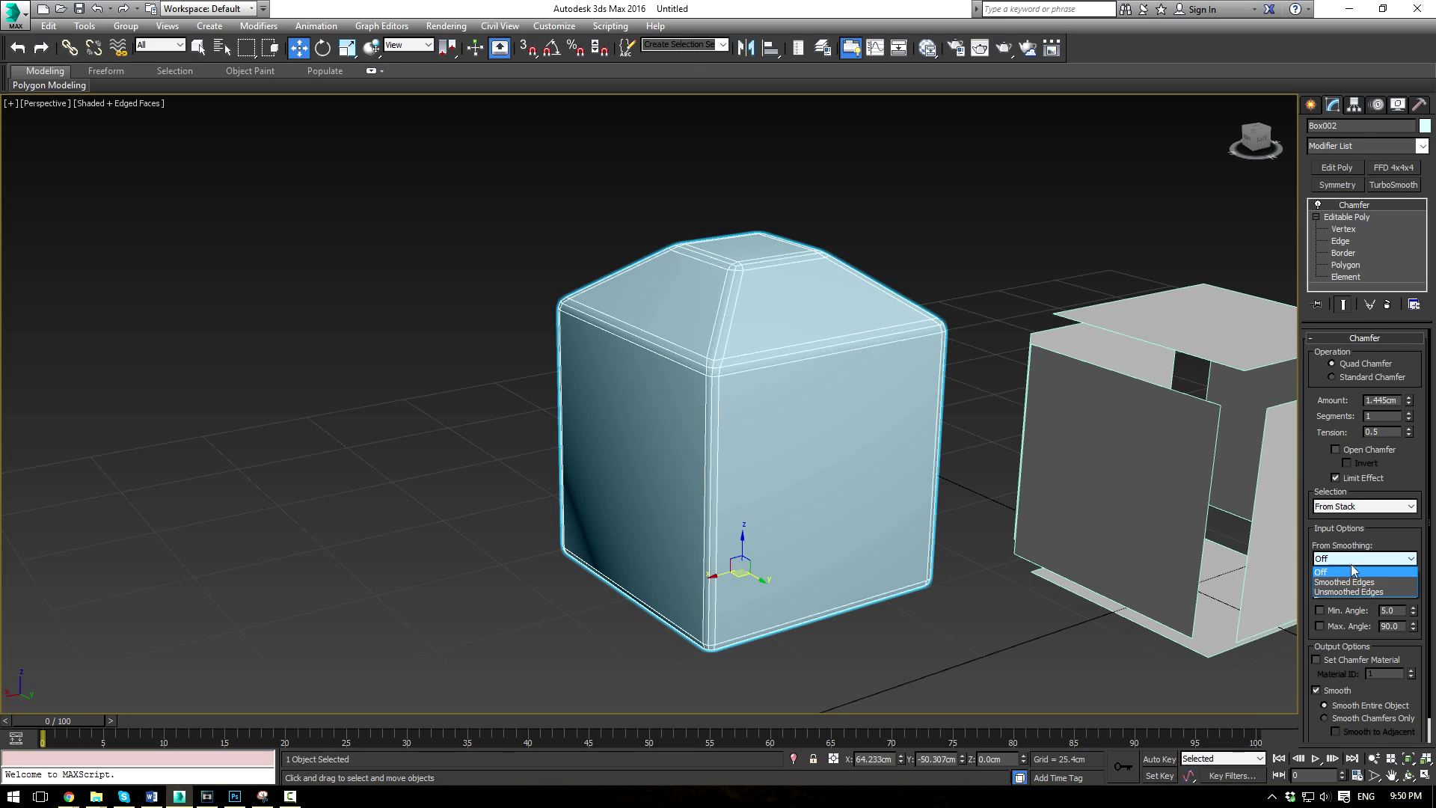
left_click(1345, 582)
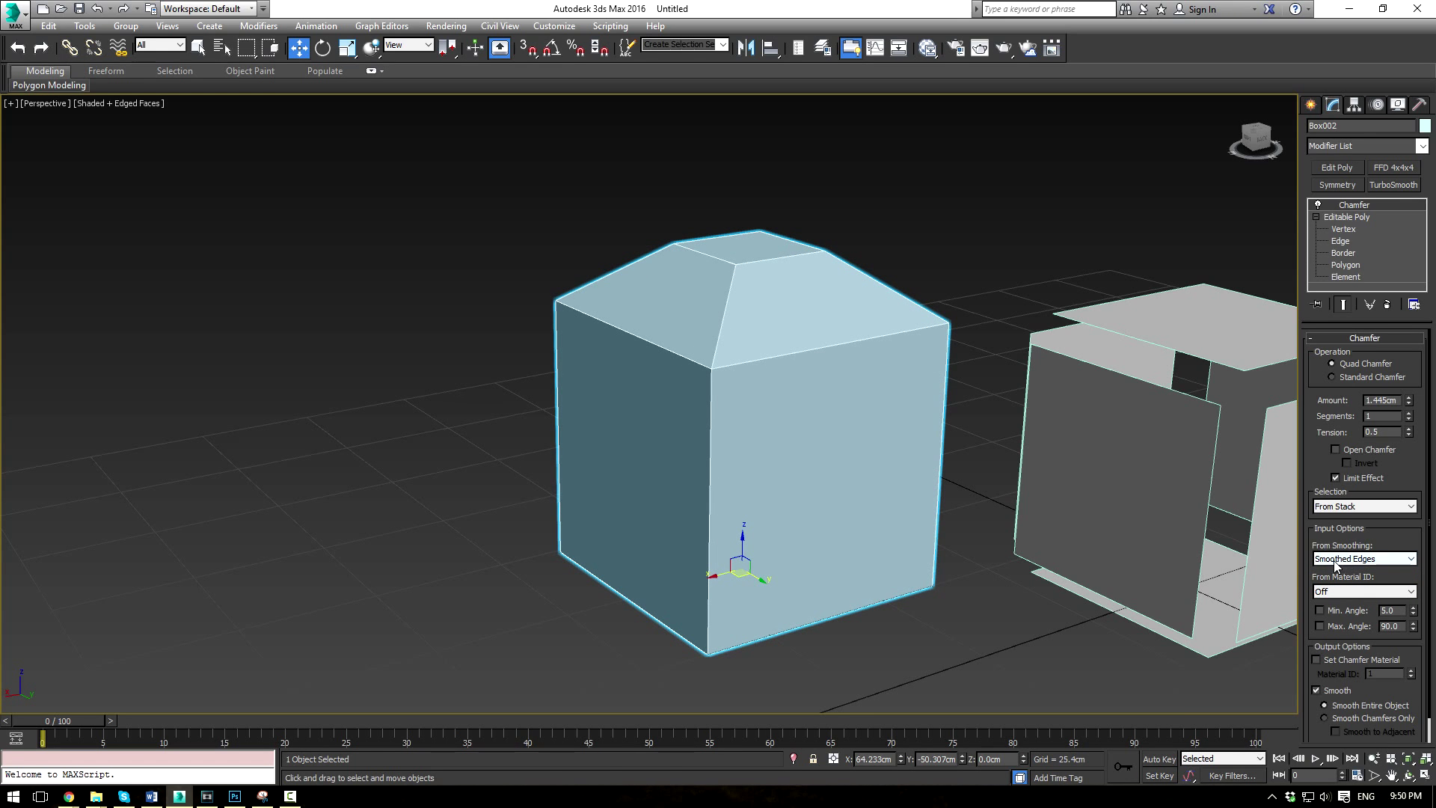
middle_click_drag(726, 307, 782, 290, "alt")
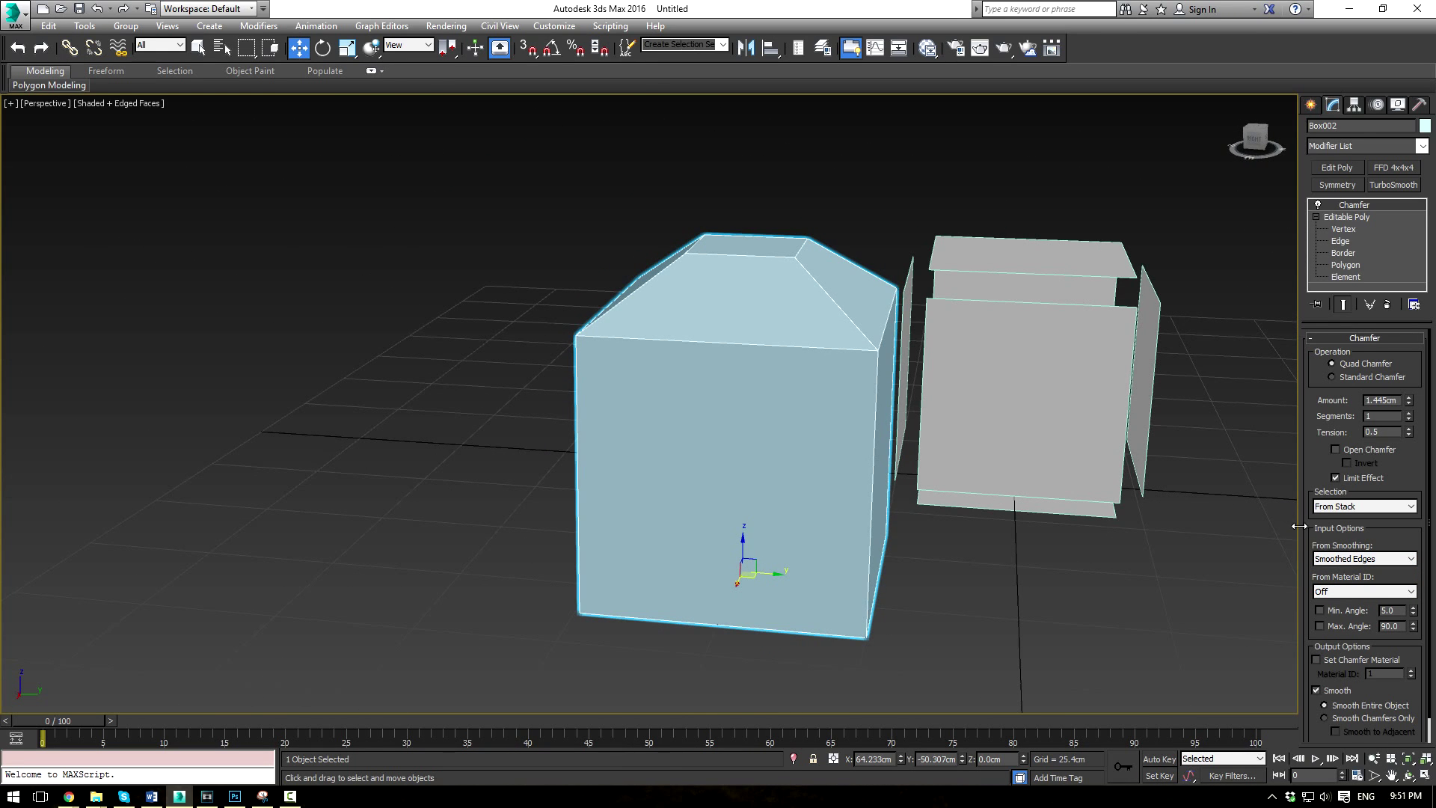
- Switch From Smoothing to Unsmoothed Edges, check the rounding, and show the Editable Poly level
left_click(1326, 558)
left_click(1344, 591)
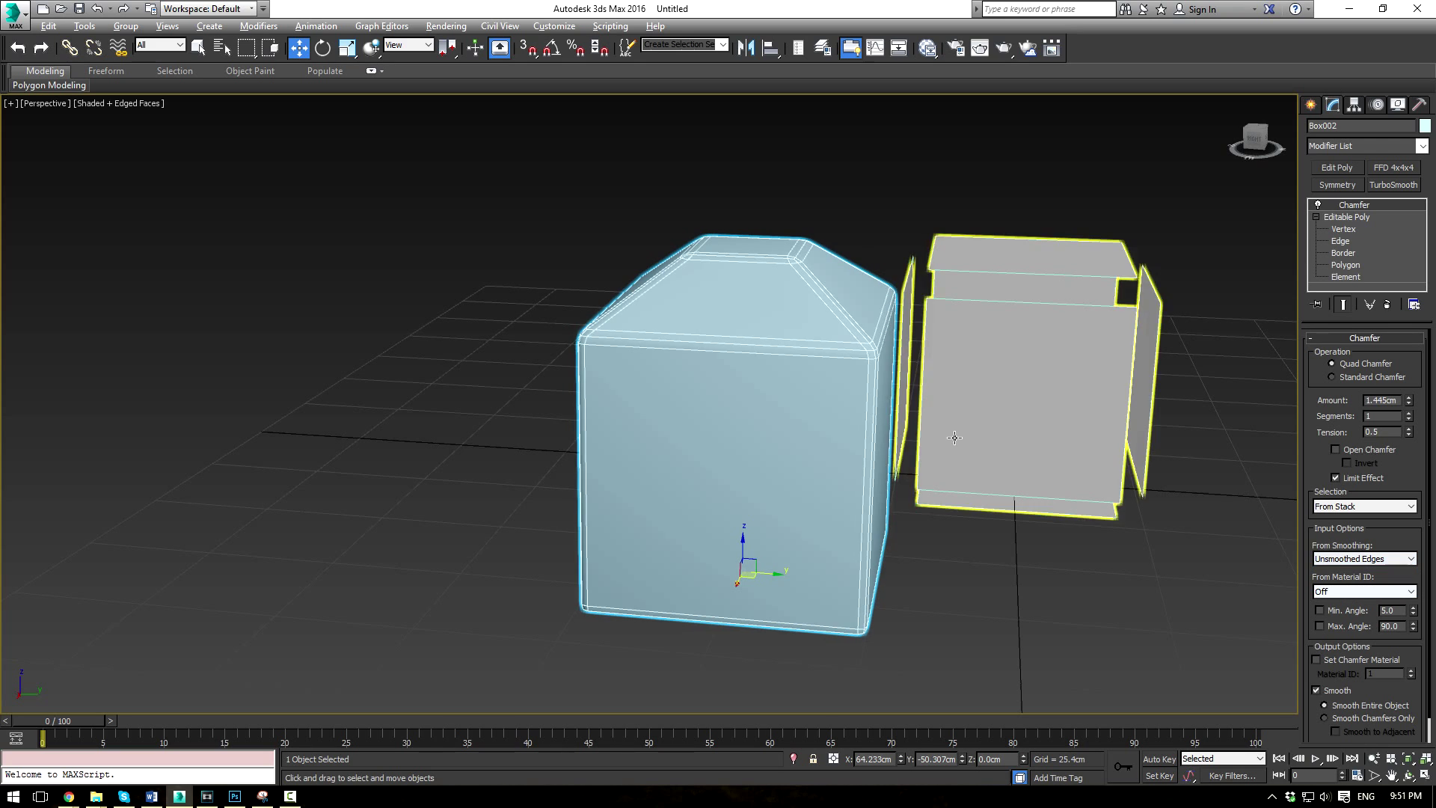
middle_click_drag(952, 436, 982, 468, "alt")
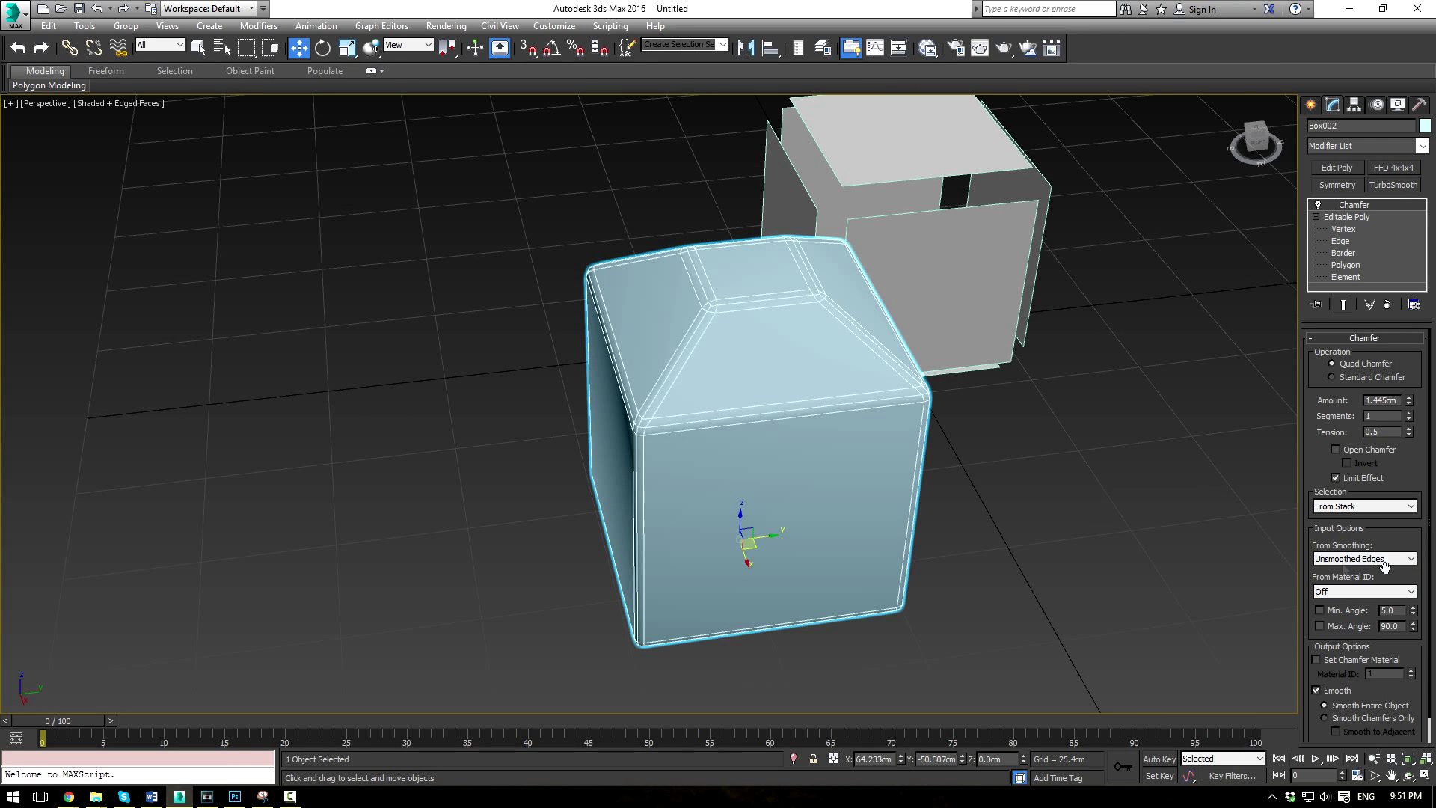
left_click(1345, 217)
- Select the box's four side polygons, auto-smooth them into smoothing group 32, and show the chamfer result
scroll(1349, 523, "down", 5)
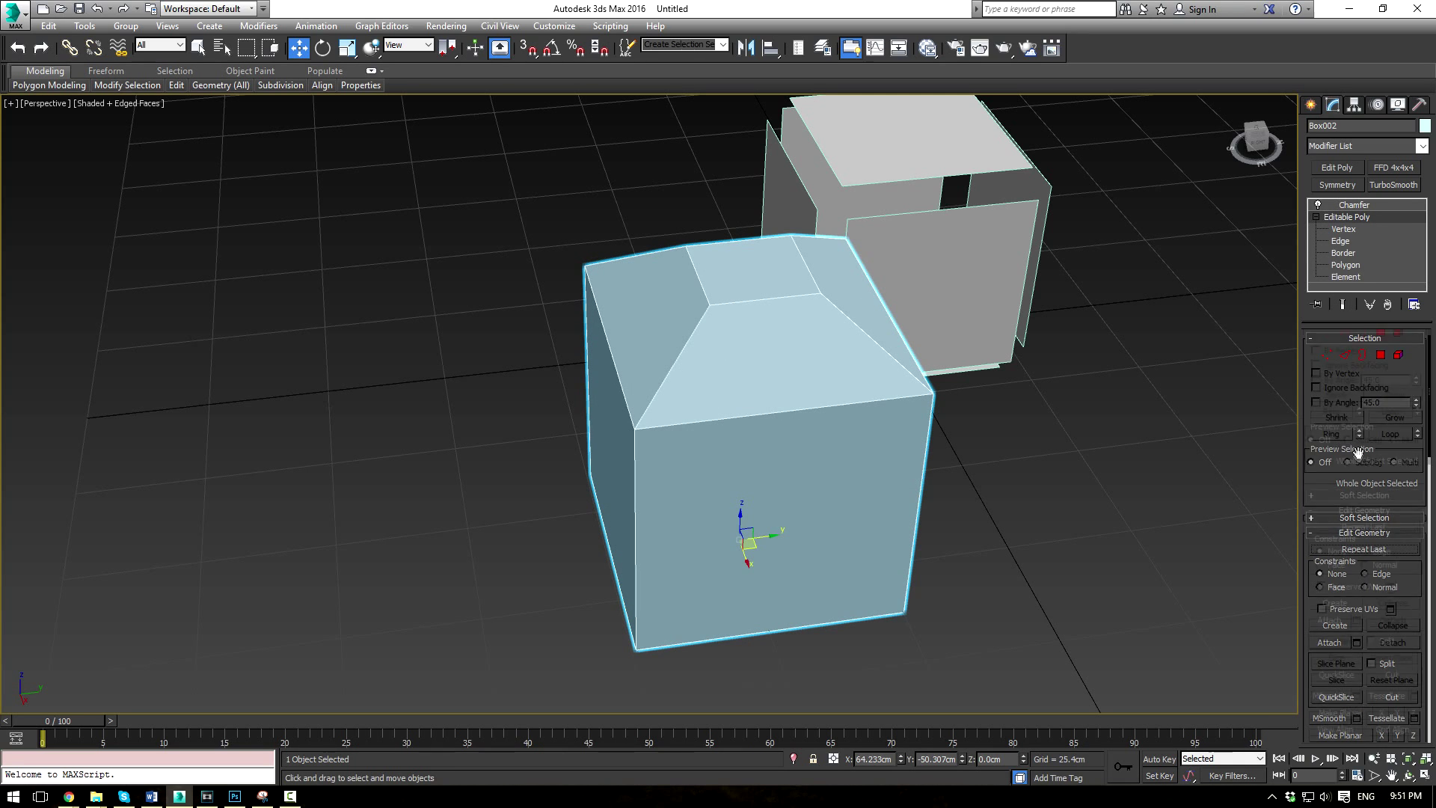
scroll(1349, 524, "down", 5)
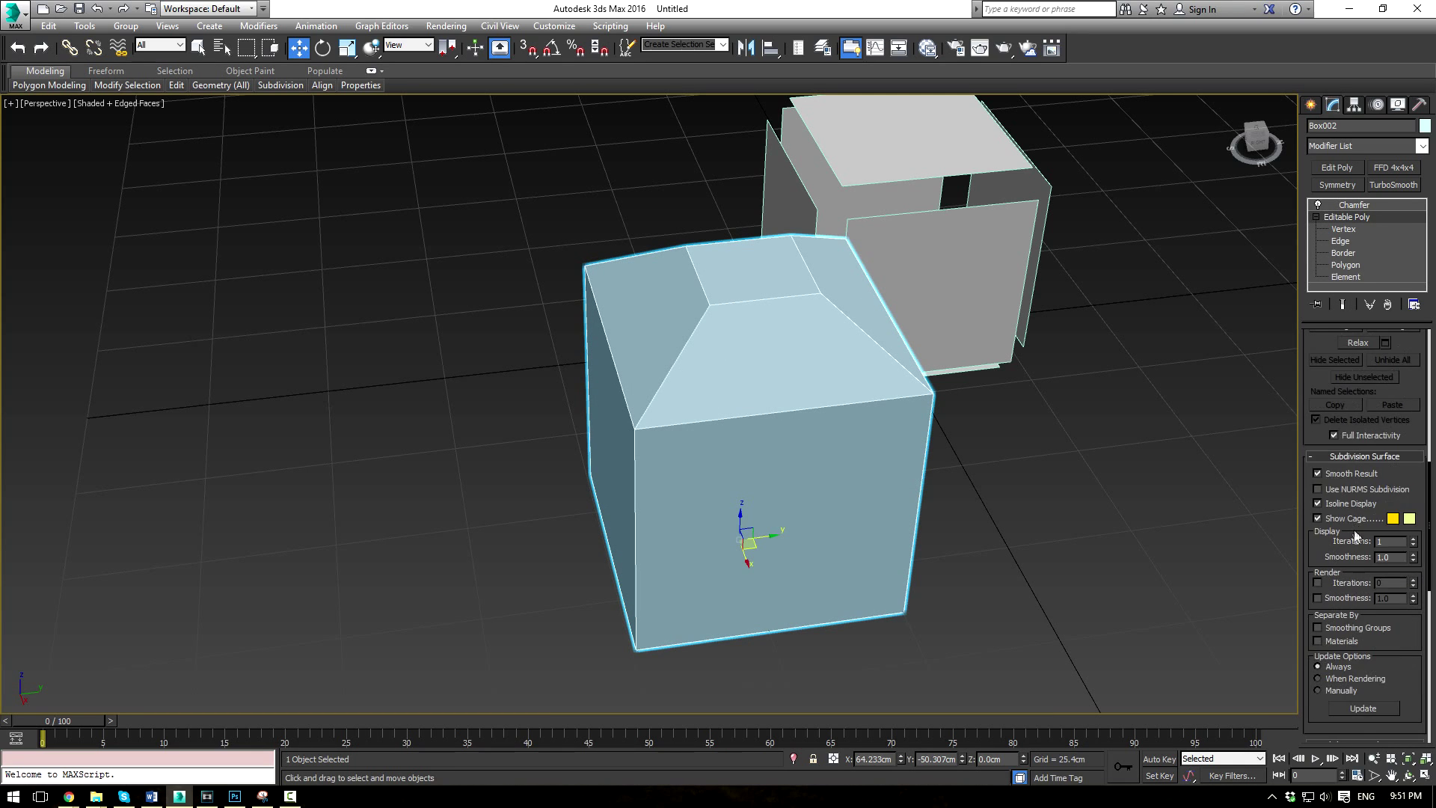
left_click(1344, 265)
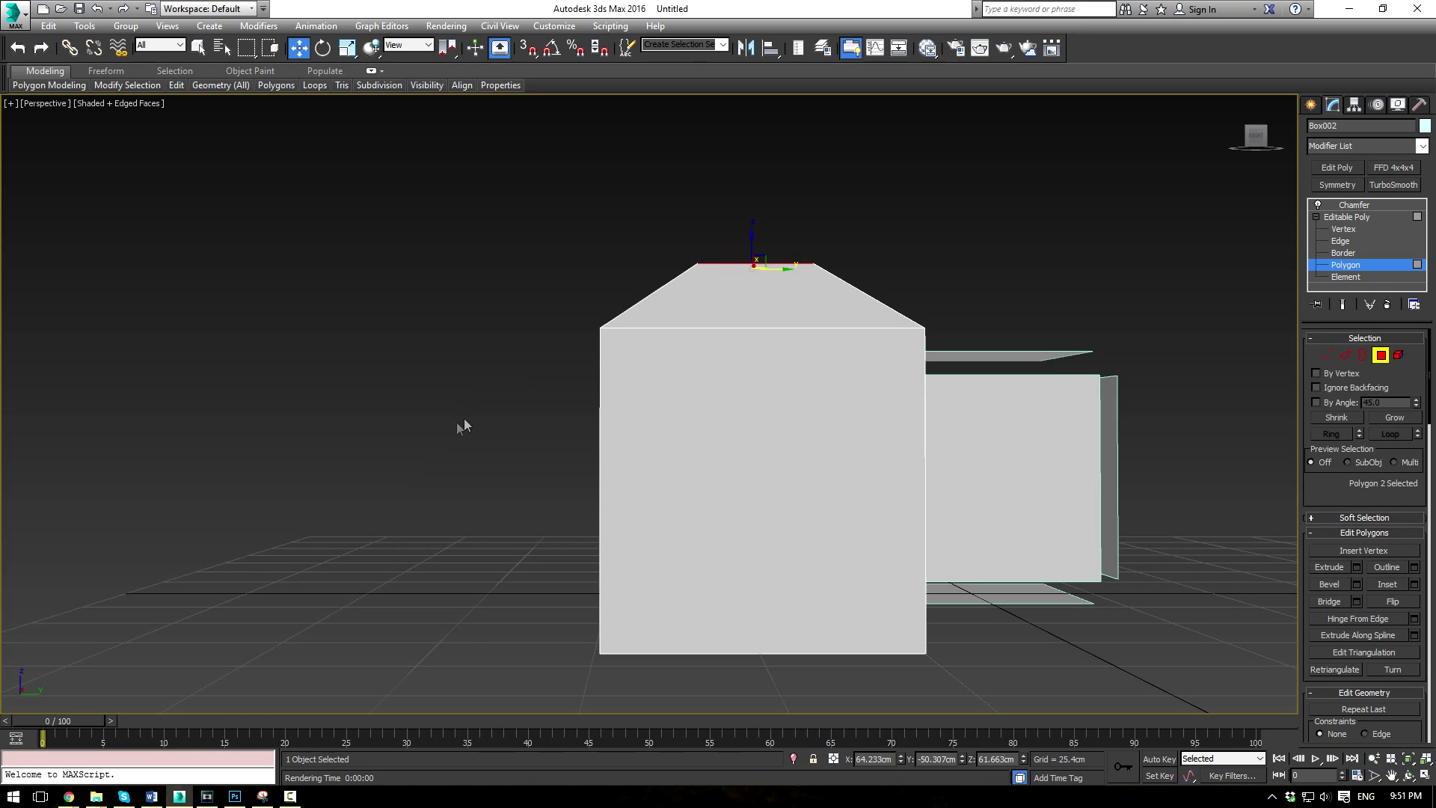
left_click_drag(448, 423, 1066, 486)
middle_click_drag(1066, 486, 554, 512, "alt")
scroll(1365, 565, "down", 15)
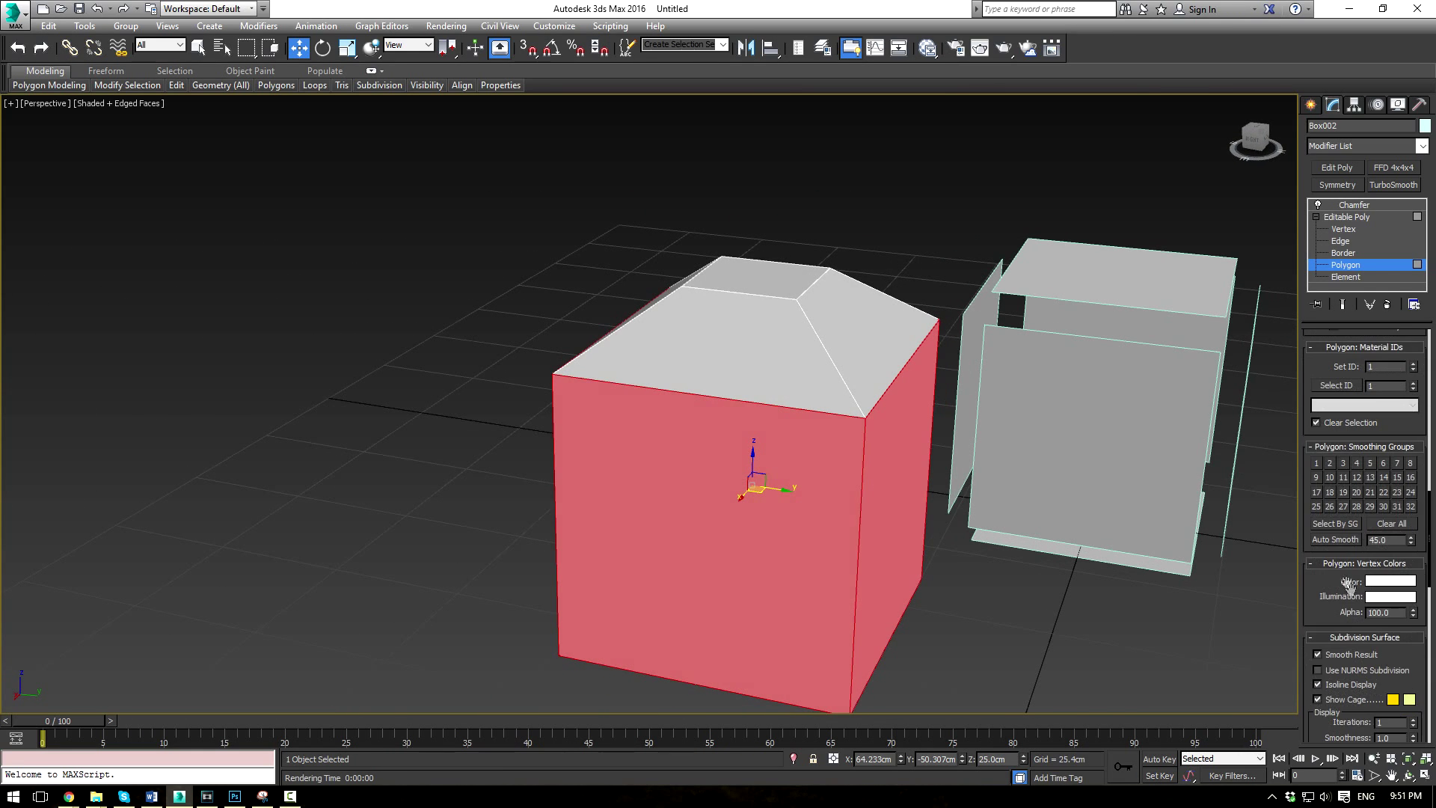
left_click(1339, 537)
left_click(1411, 507)
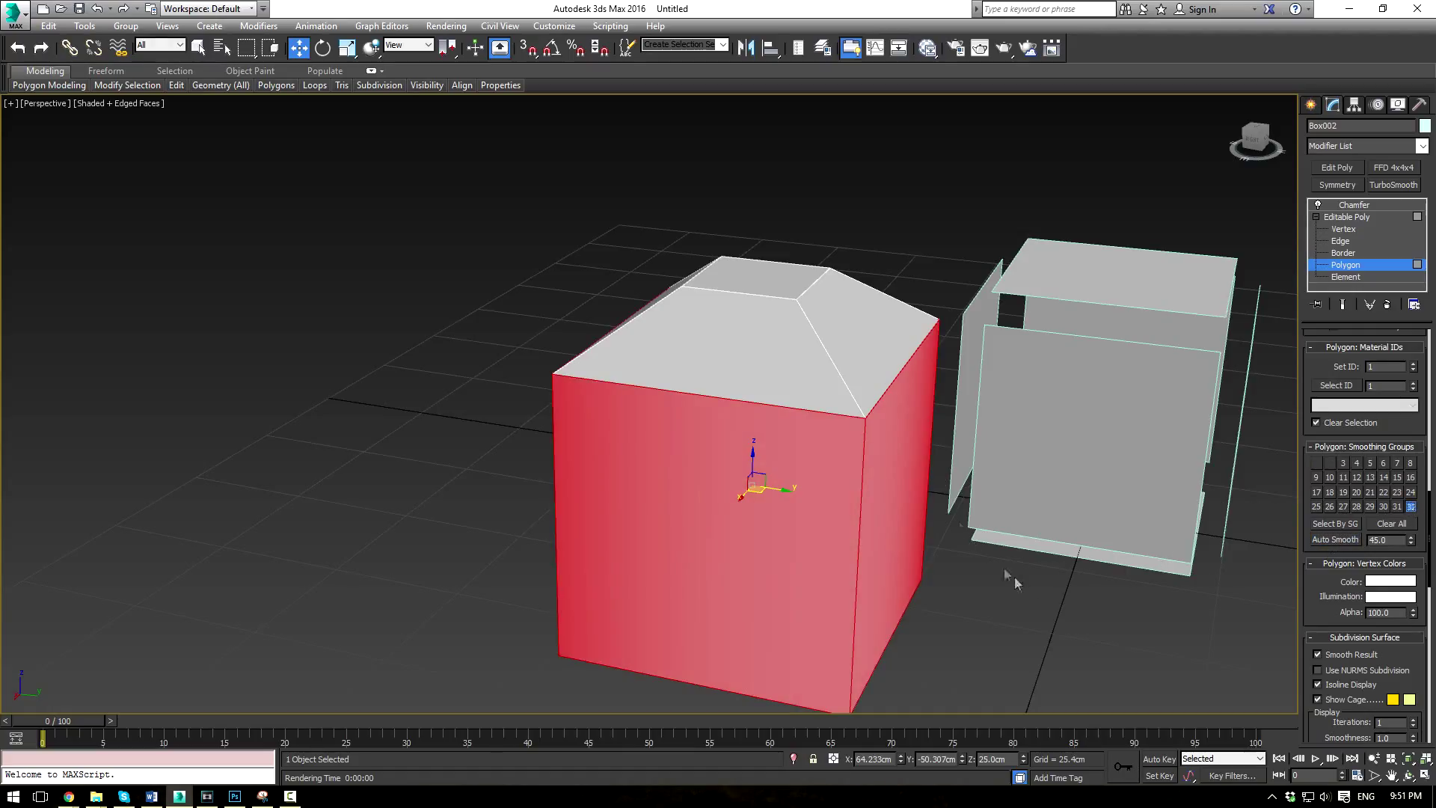
left_click(1349, 207)
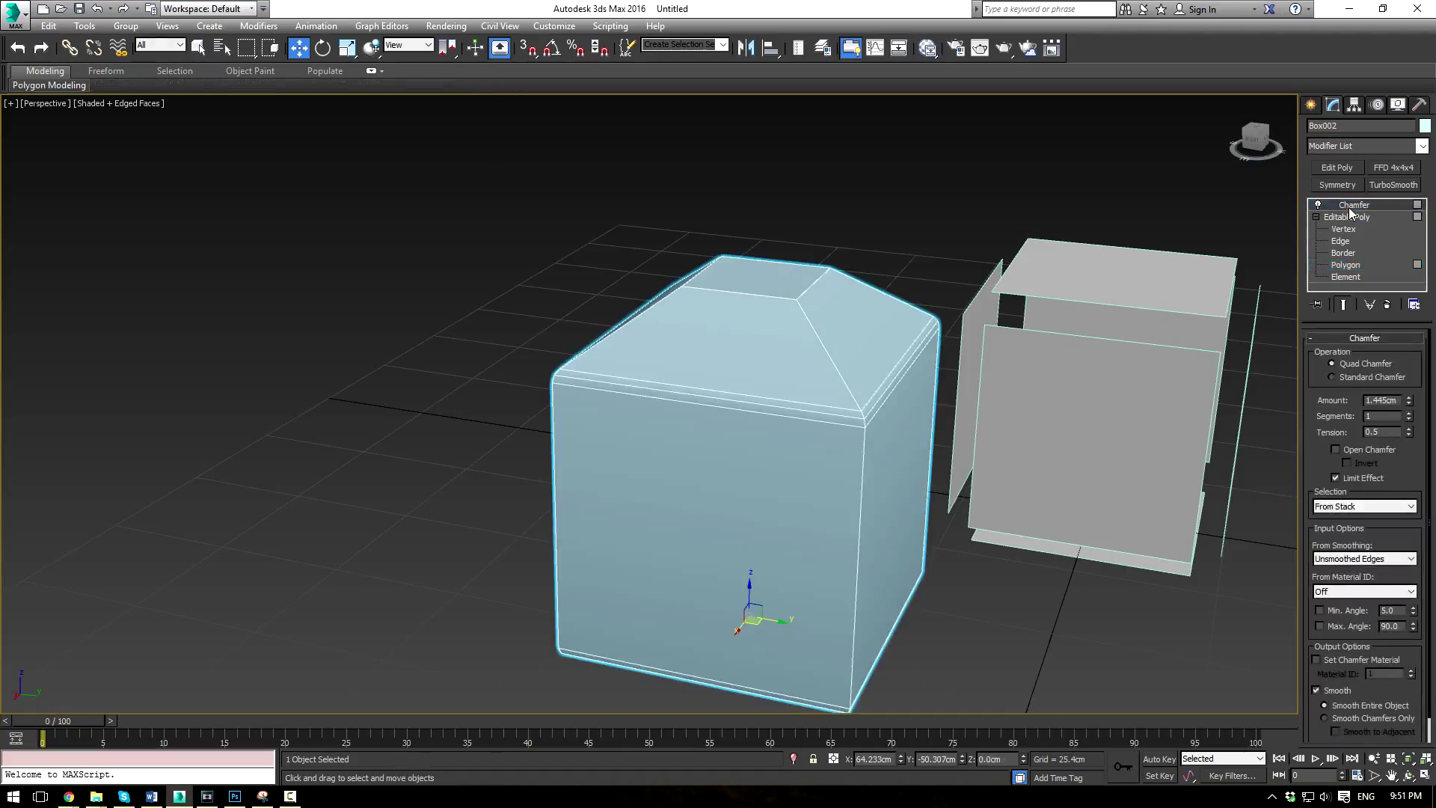
- Set the chamfer's From Smoothing to Smoothed Edges and orbit to inspect the beveled vertical corners
left_click(1353, 216)
left_click(1353, 205)
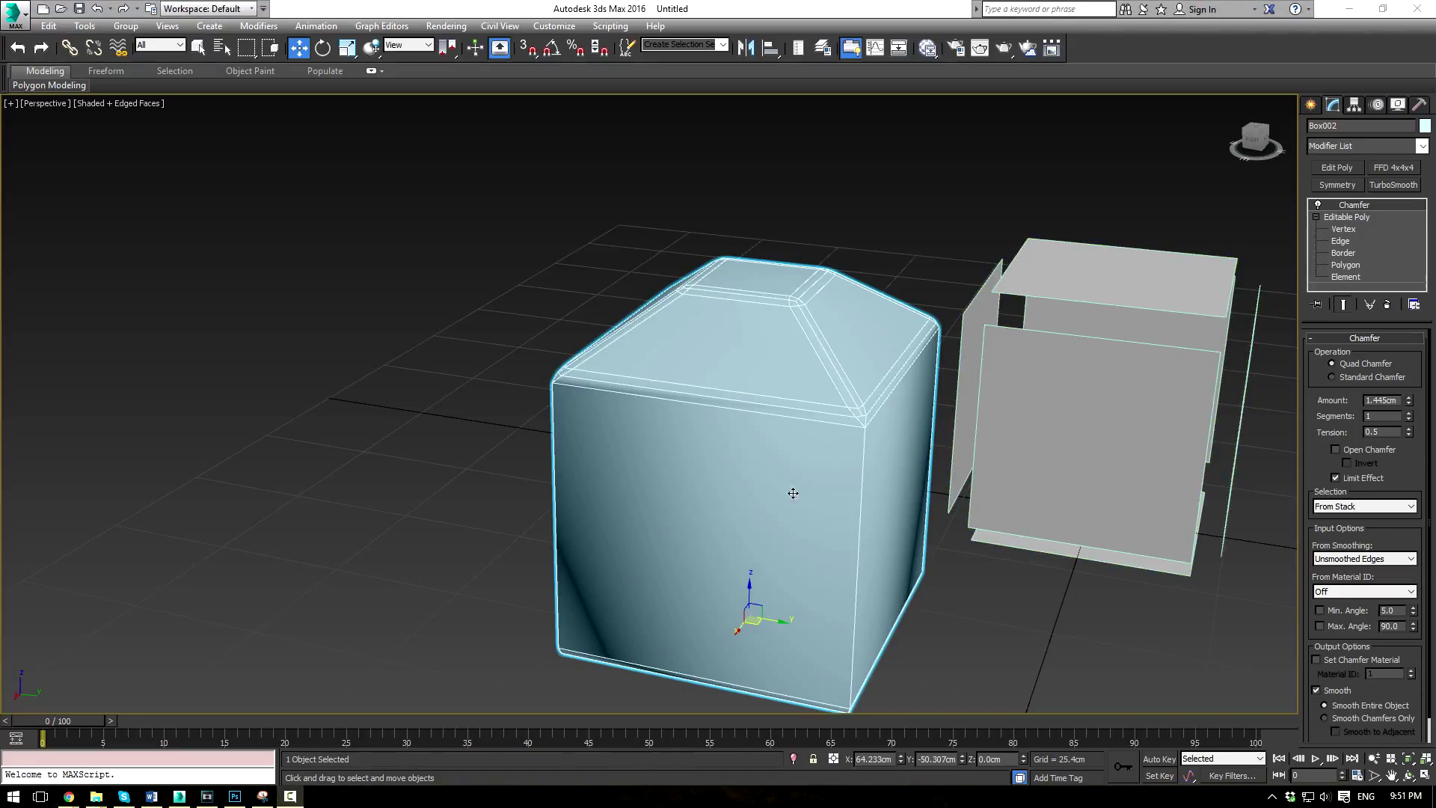
scroll(1380, 537, "down", 1)
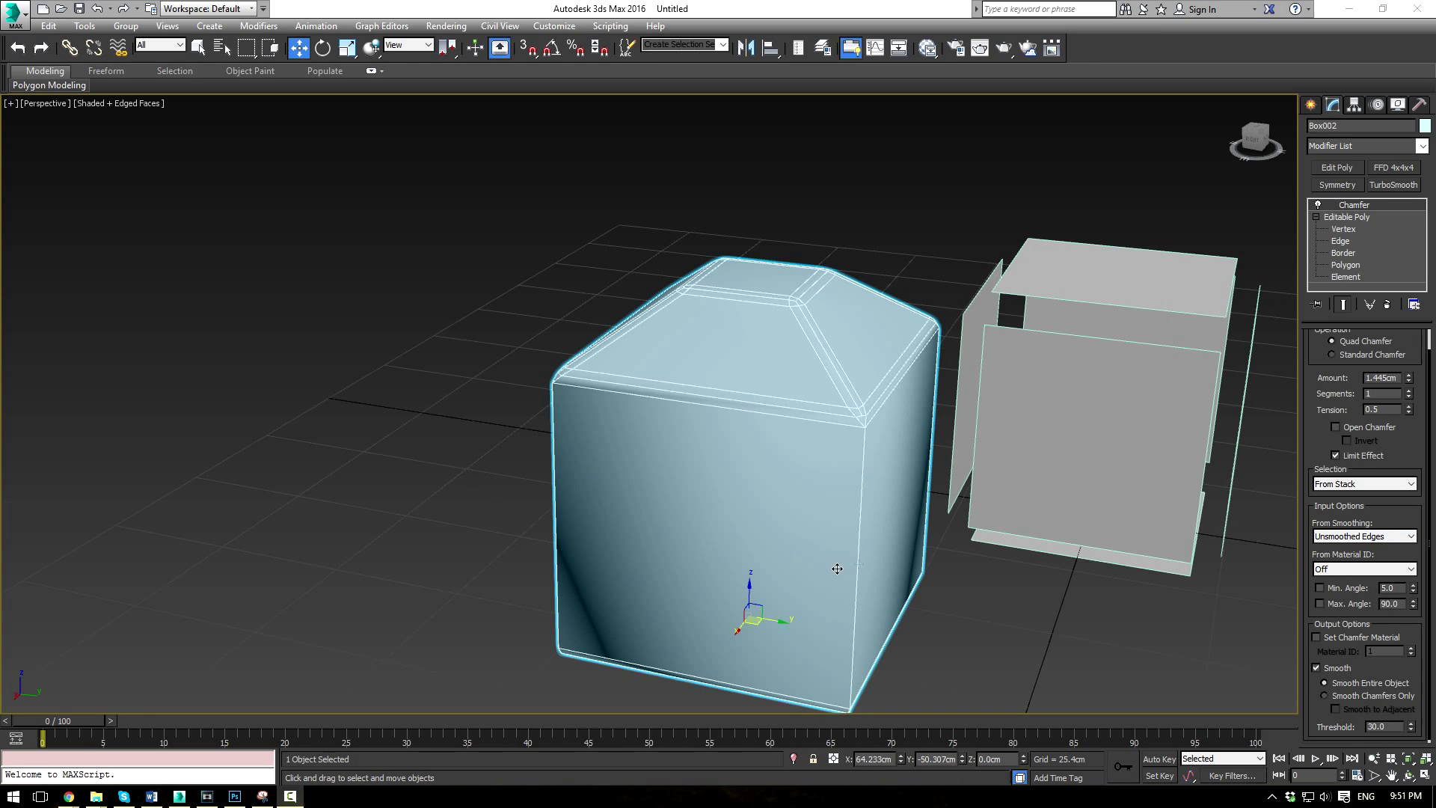
middle_click_drag(875, 492, 808, 469, "alt")
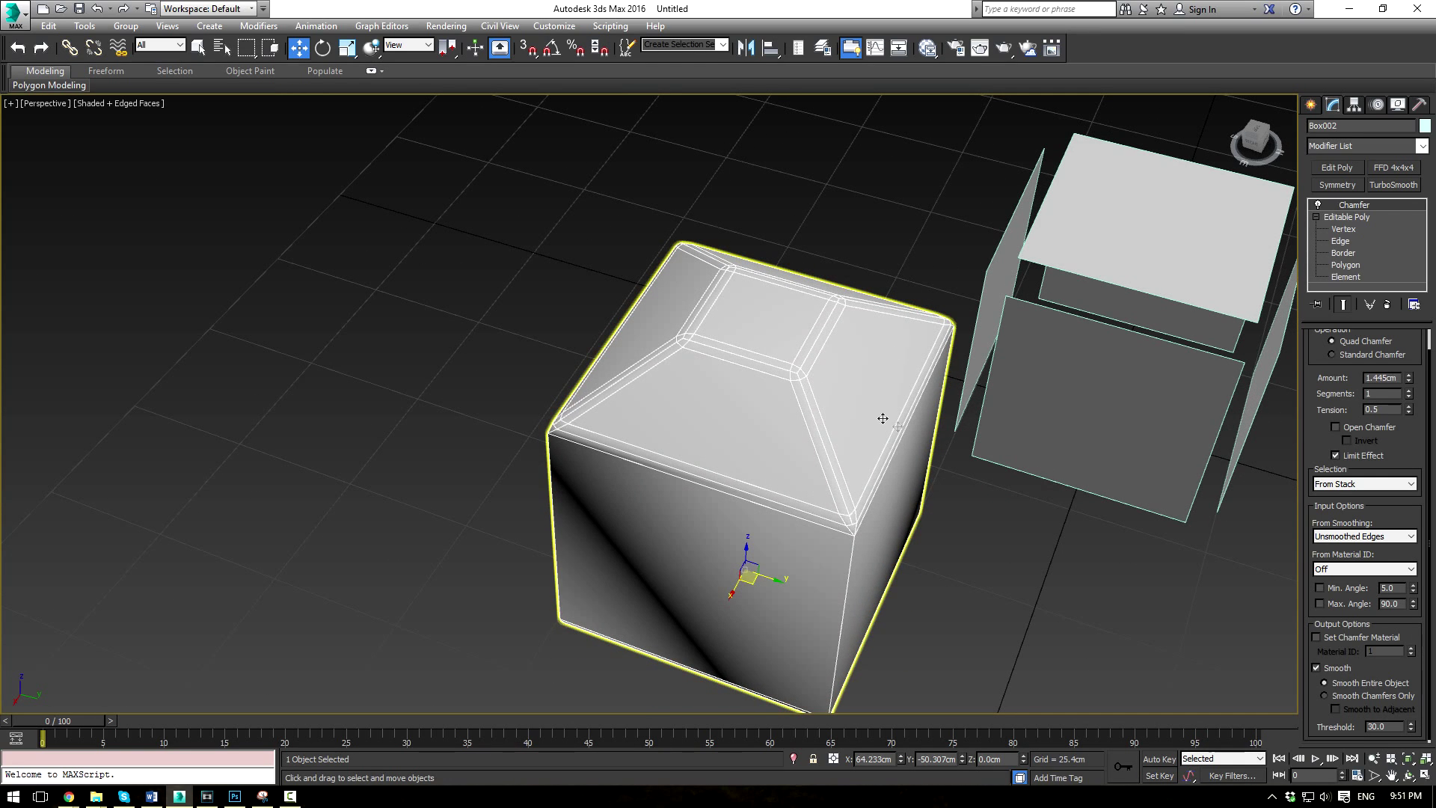
left_click(1331, 536)
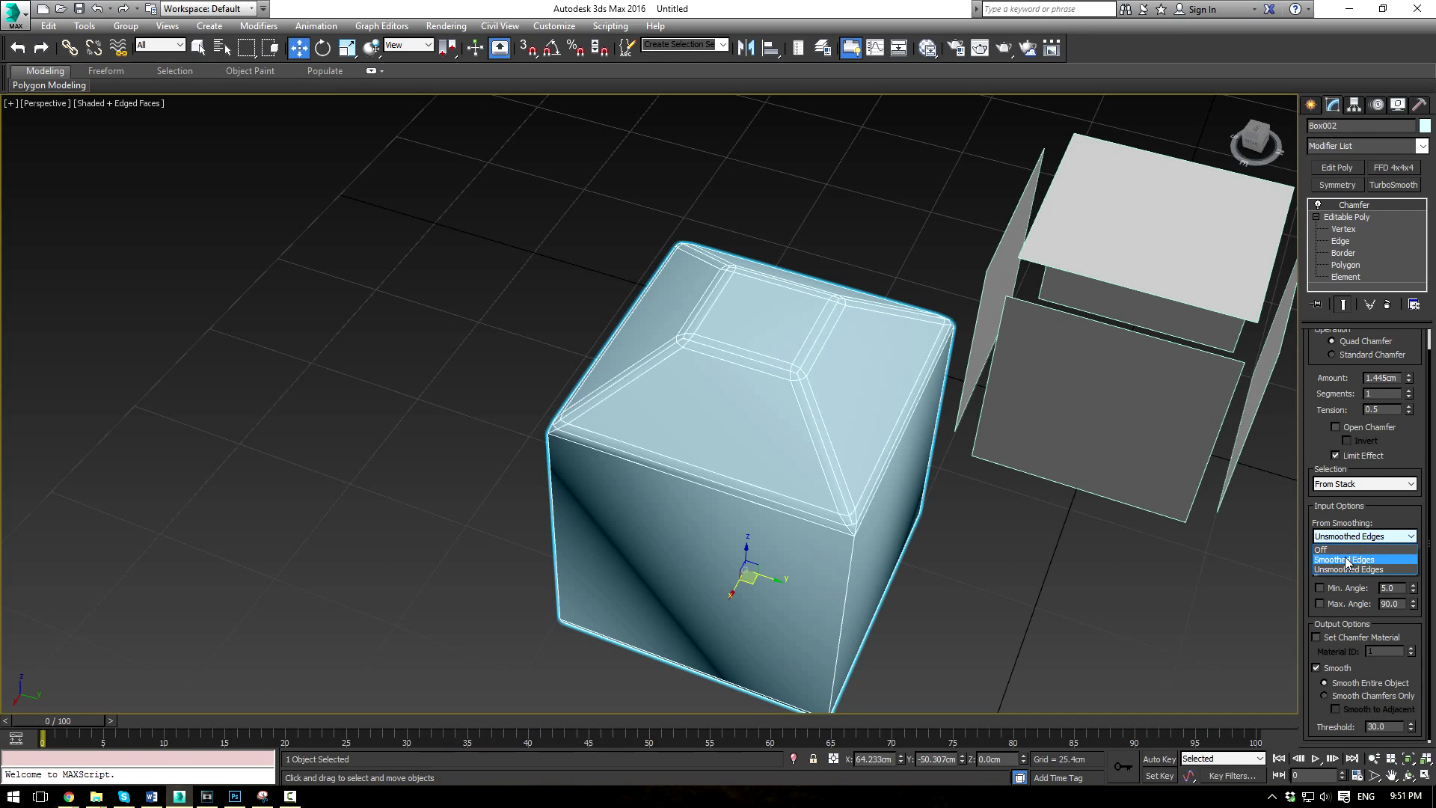
left_click(1344, 560)
middle_click_drag(967, 532, 748, 337, "alt")
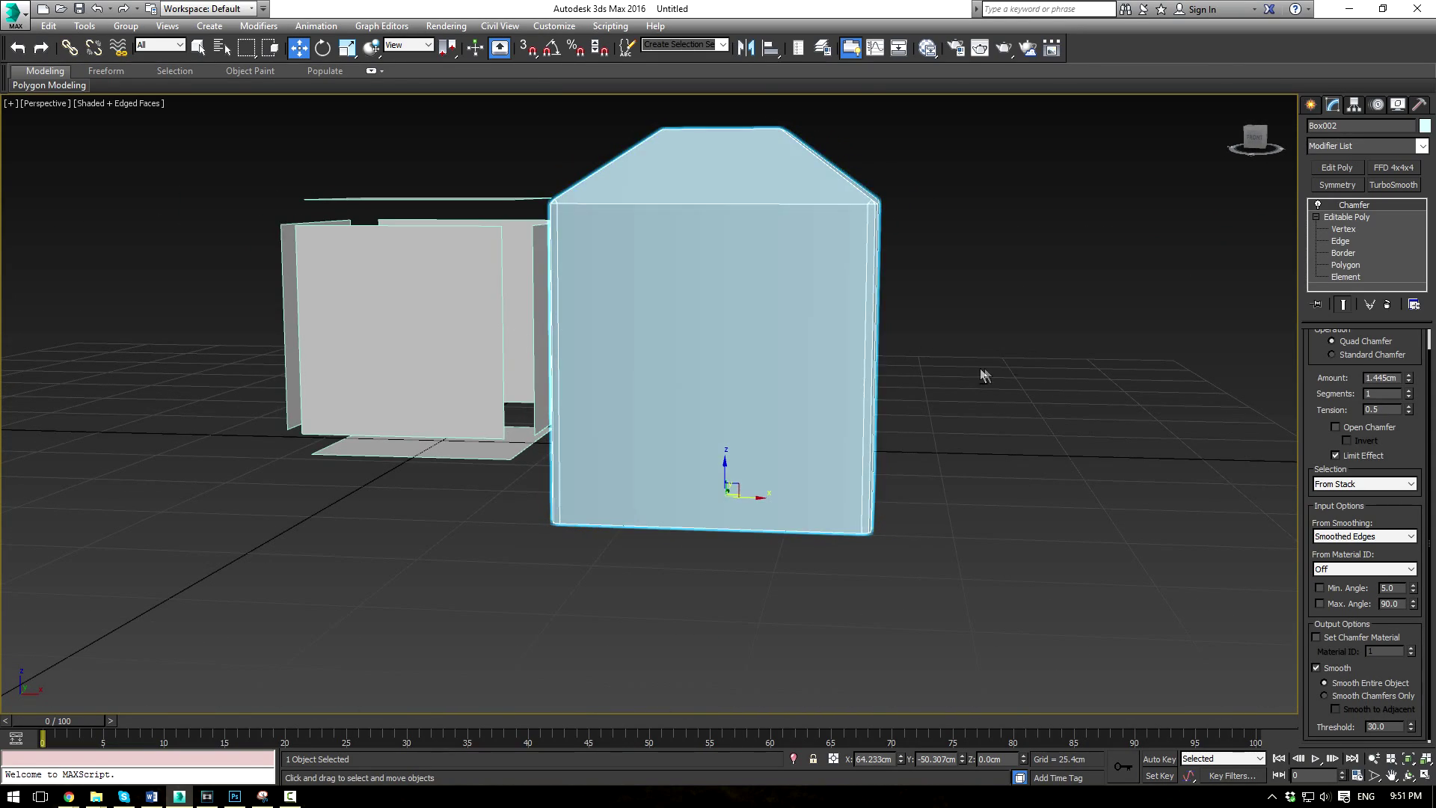
middle_click_drag(979, 368, 939, 478, "alt")
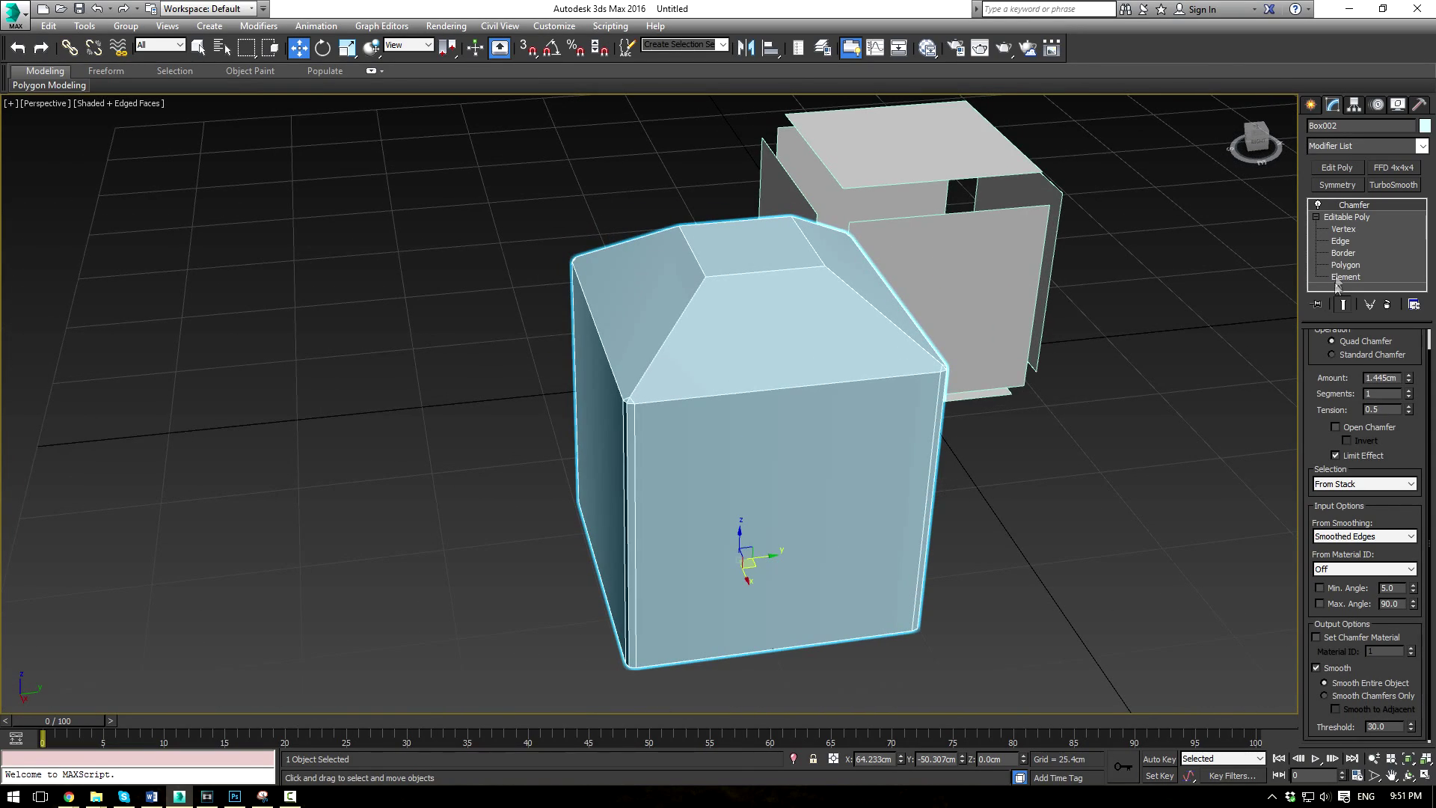
left_click(1336, 537)
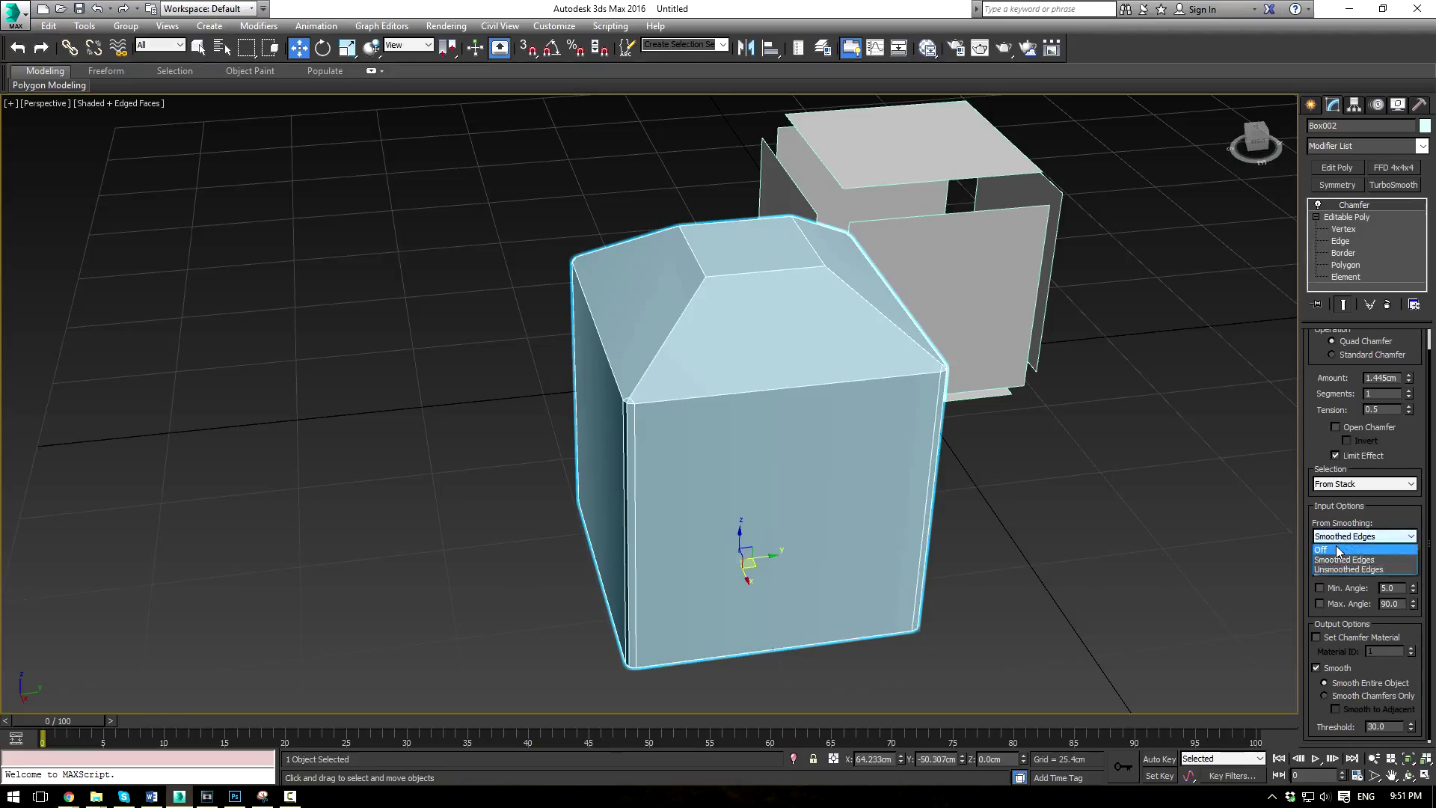
- Turn From Smoothing off, then go to Polygon level in Box002's Editable Poly base
left_click(1338, 549)
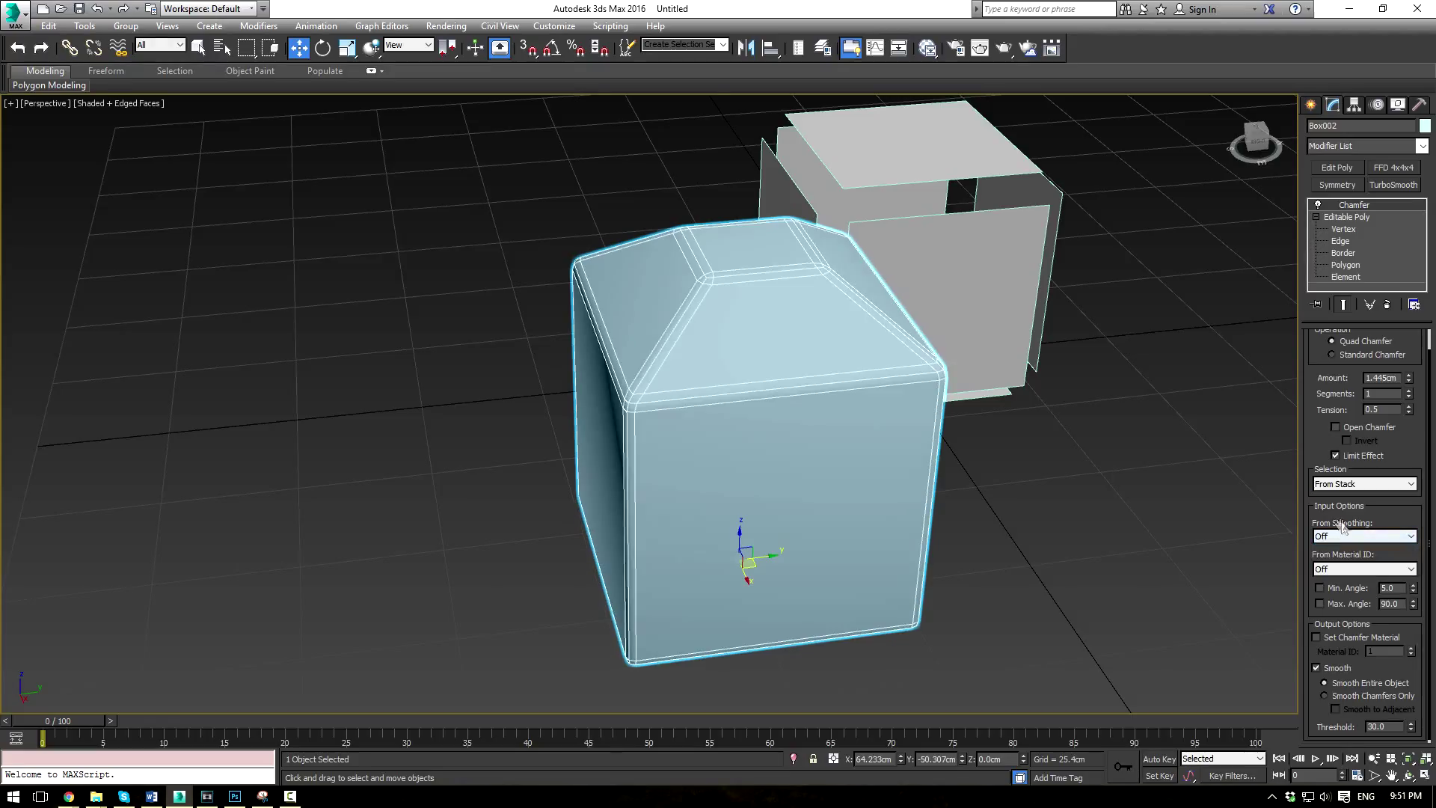
left_click(1357, 216)
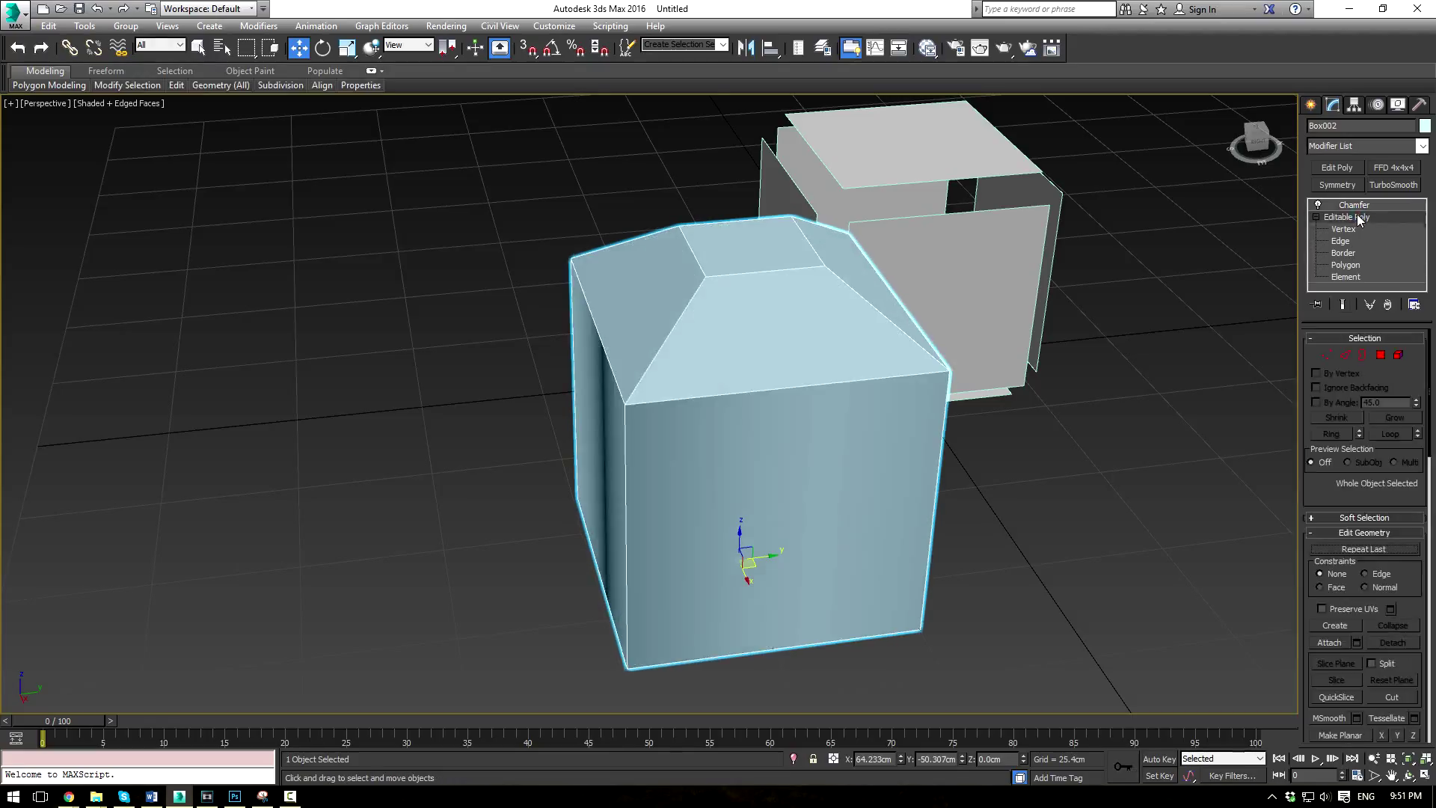
scroll(1342, 513, "up", 3)
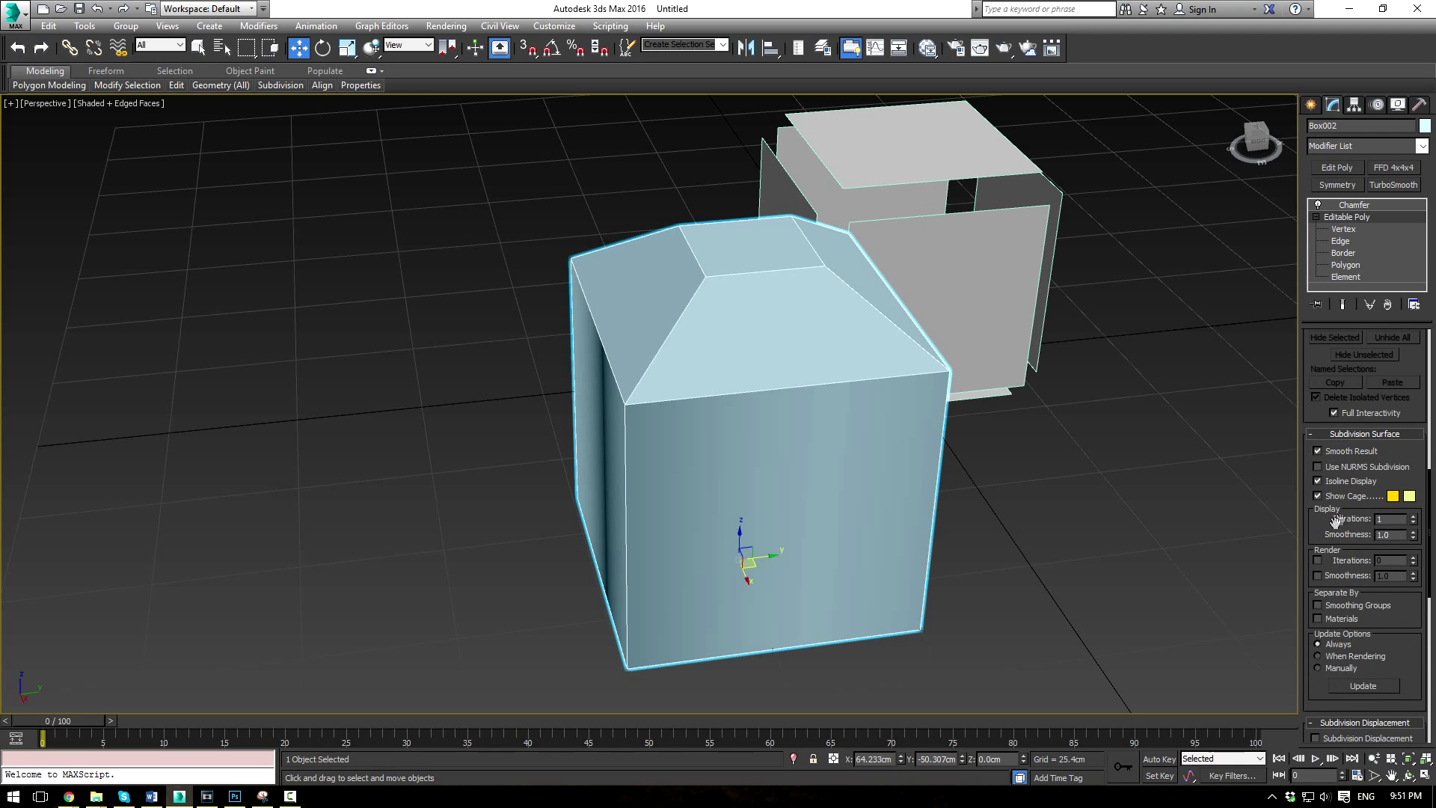
left_click(1344, 266)
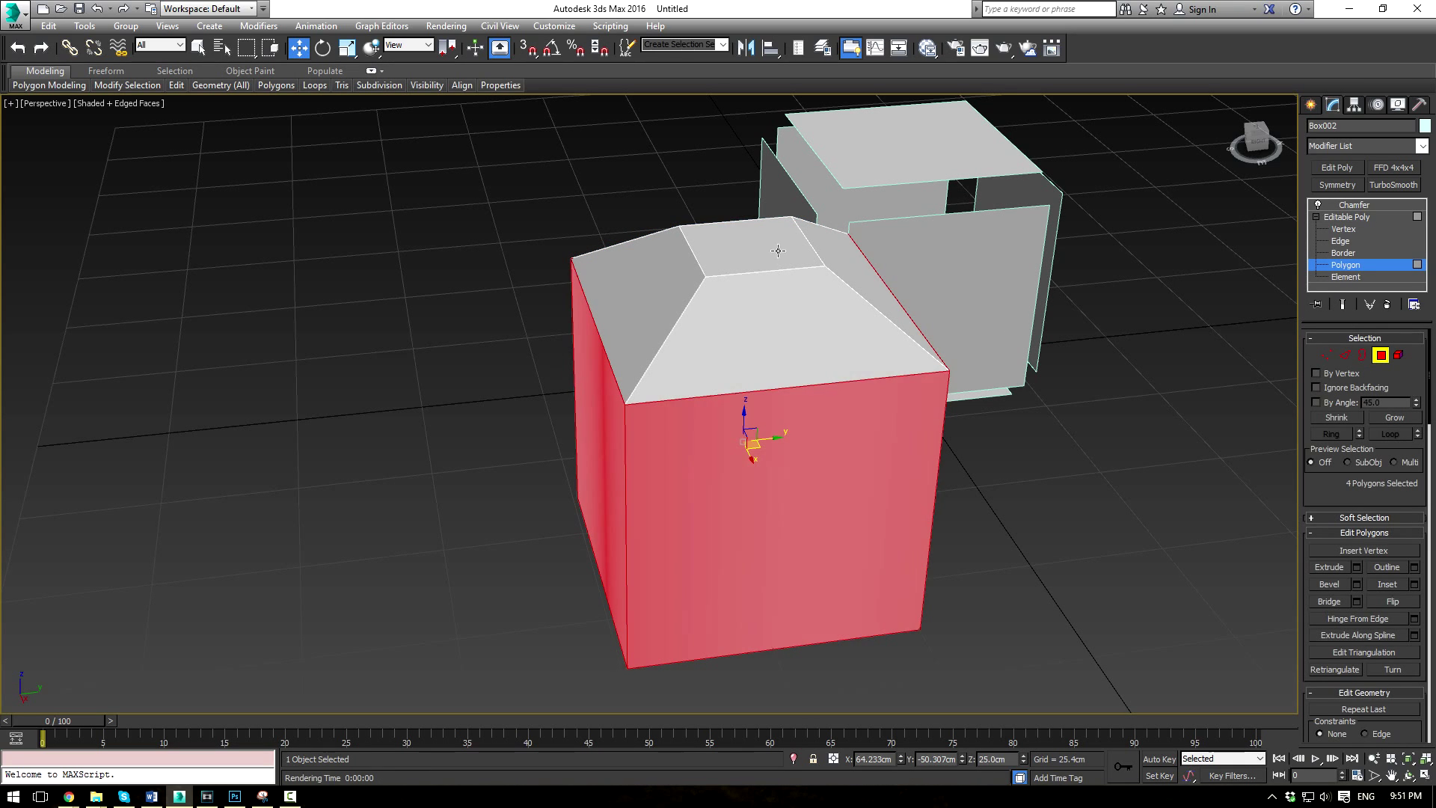
- Select the four sloped top faces (front, left, back, right) around the box's top
left_click(781, 249)
scroll(1379, 585, "down", 8)
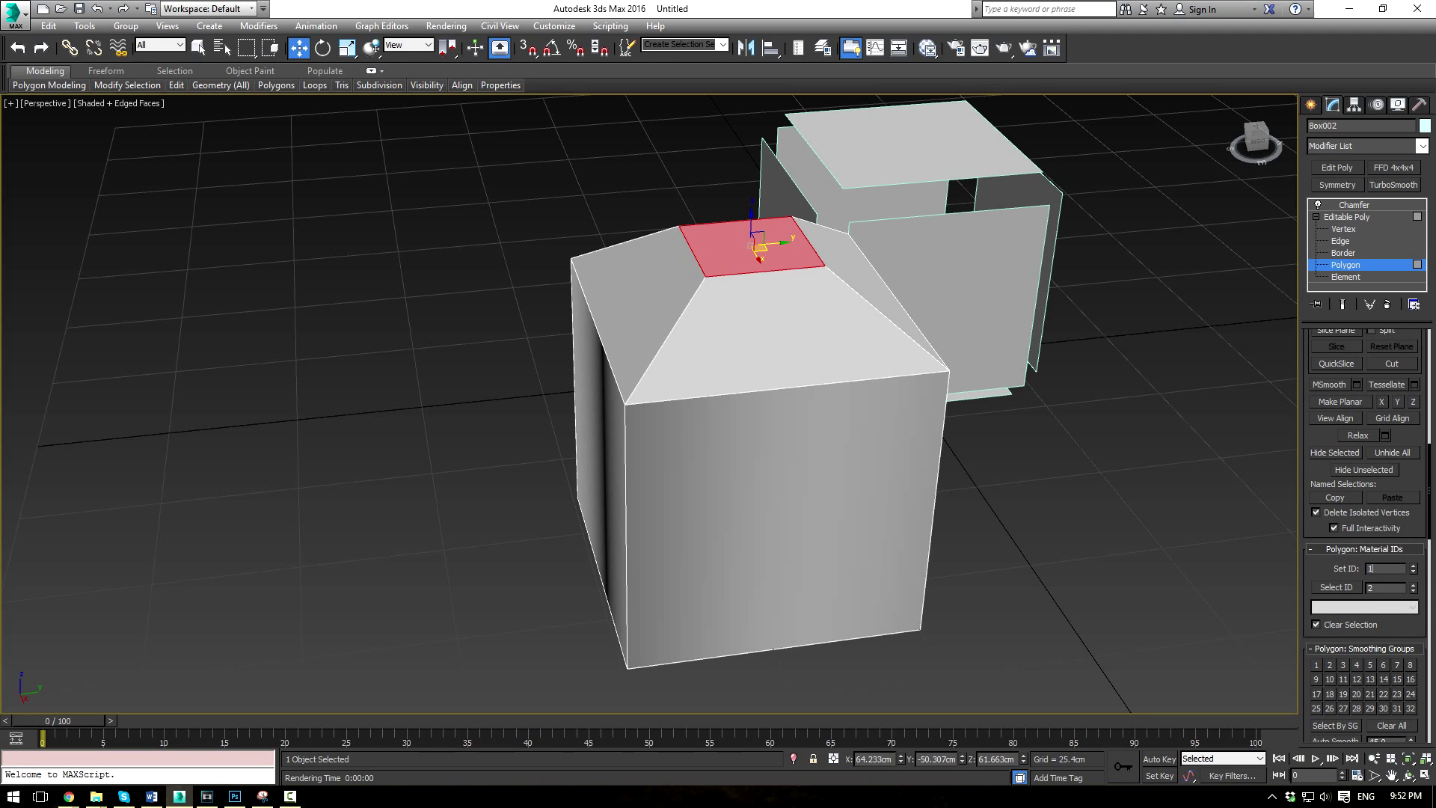
left_click(772, 338)
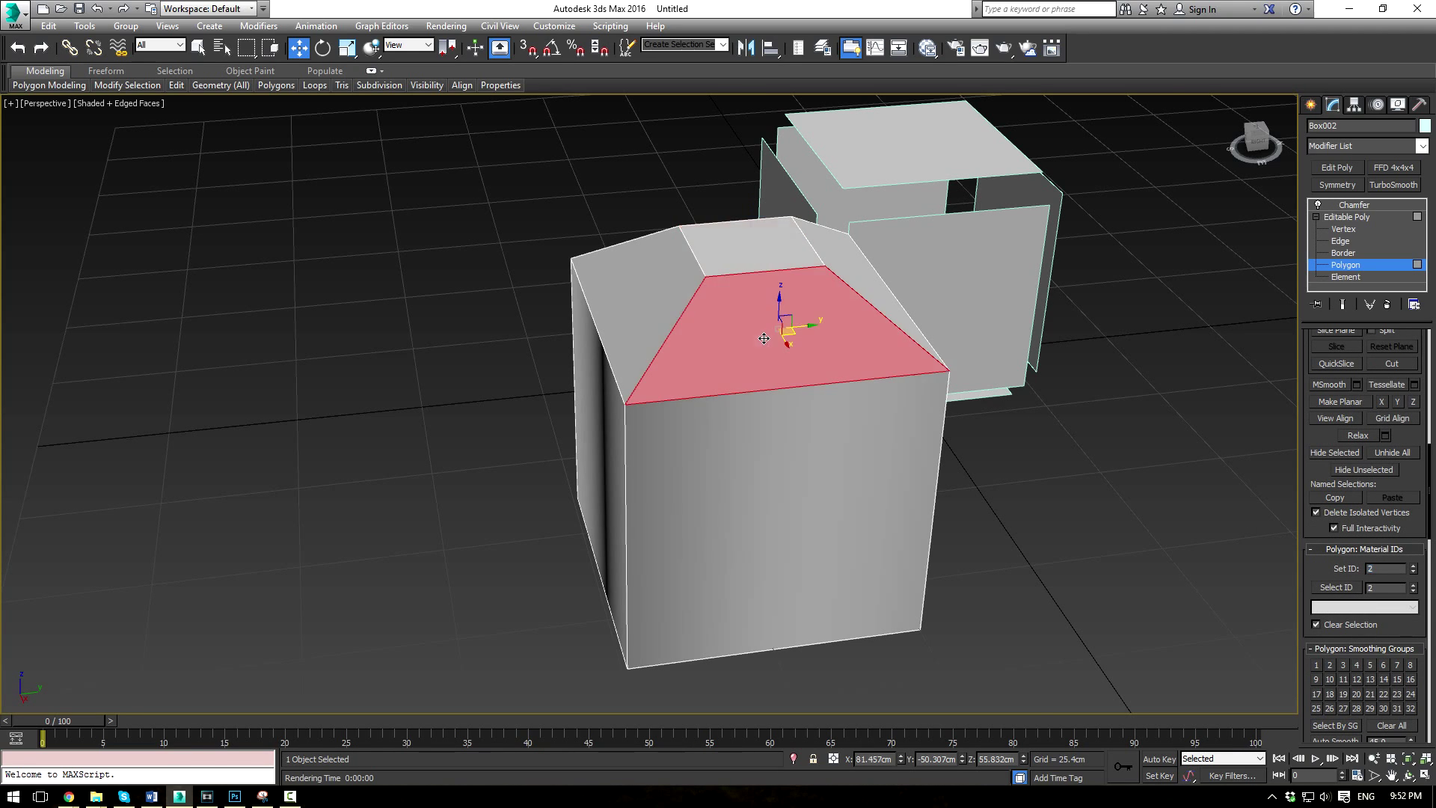
left_click(657, 301, "ctrl")
middle_click_drag(658, 301, 726, 224, "alt")
left_click(771, 172, "ctrl")
left_click(889, 225, "ctrl")
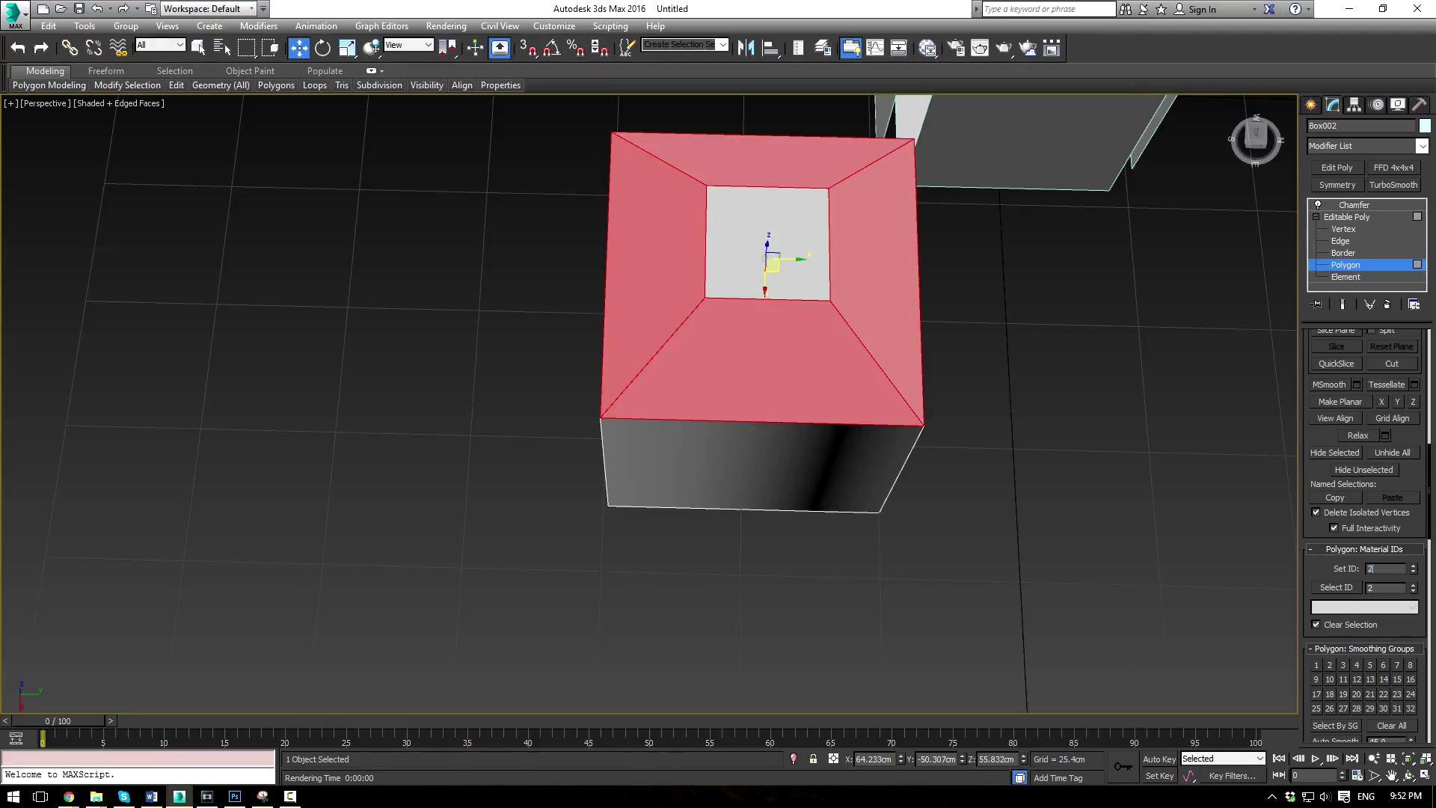
- Toggle the chamfered result on and off, then return to the Chamfer modifier settings
left_click(1340, 217)
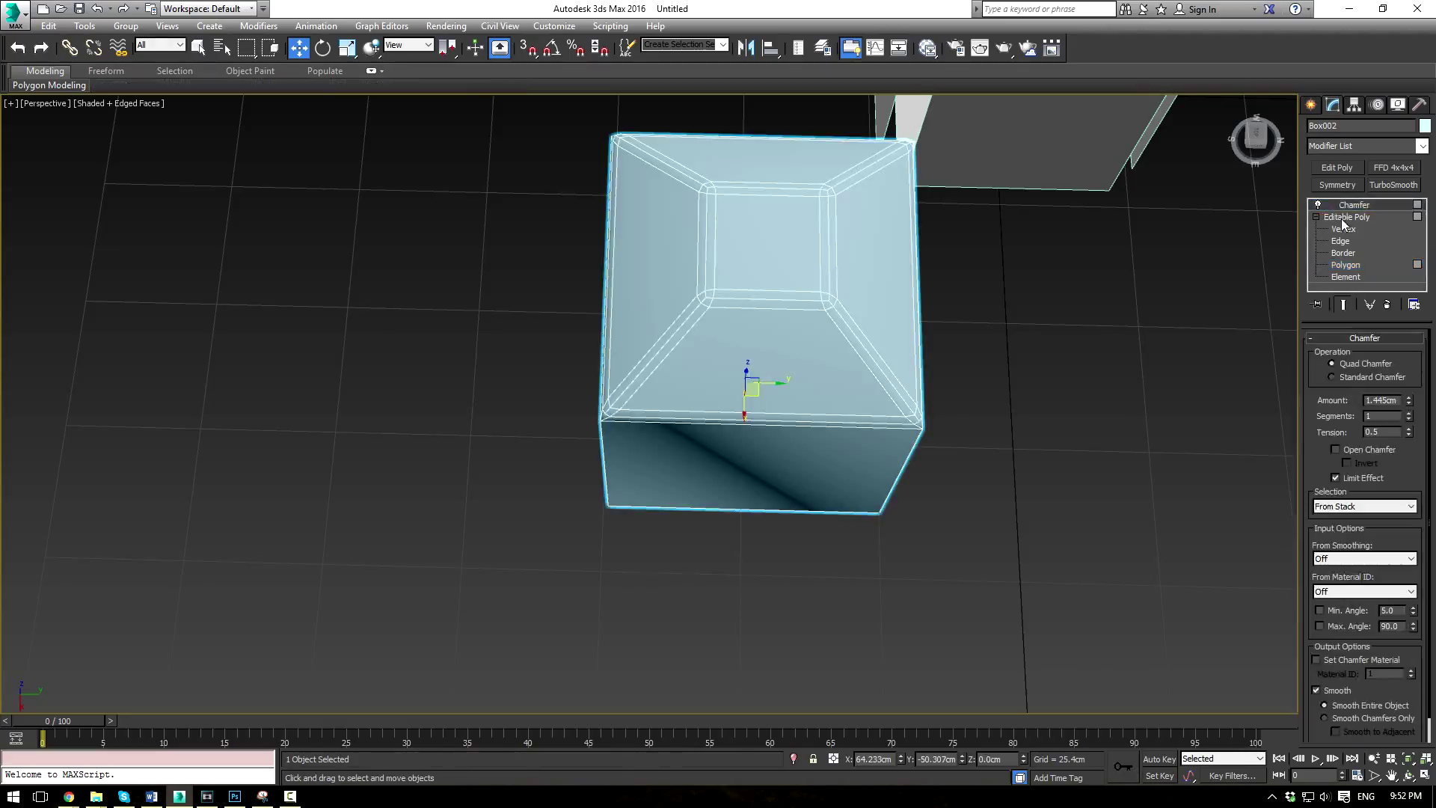
left_click(1346, 220)
left_click(1354, 217)
left_click(1357, 206)
middle_click_drag(1032, 284, 1287, 486, "alt")
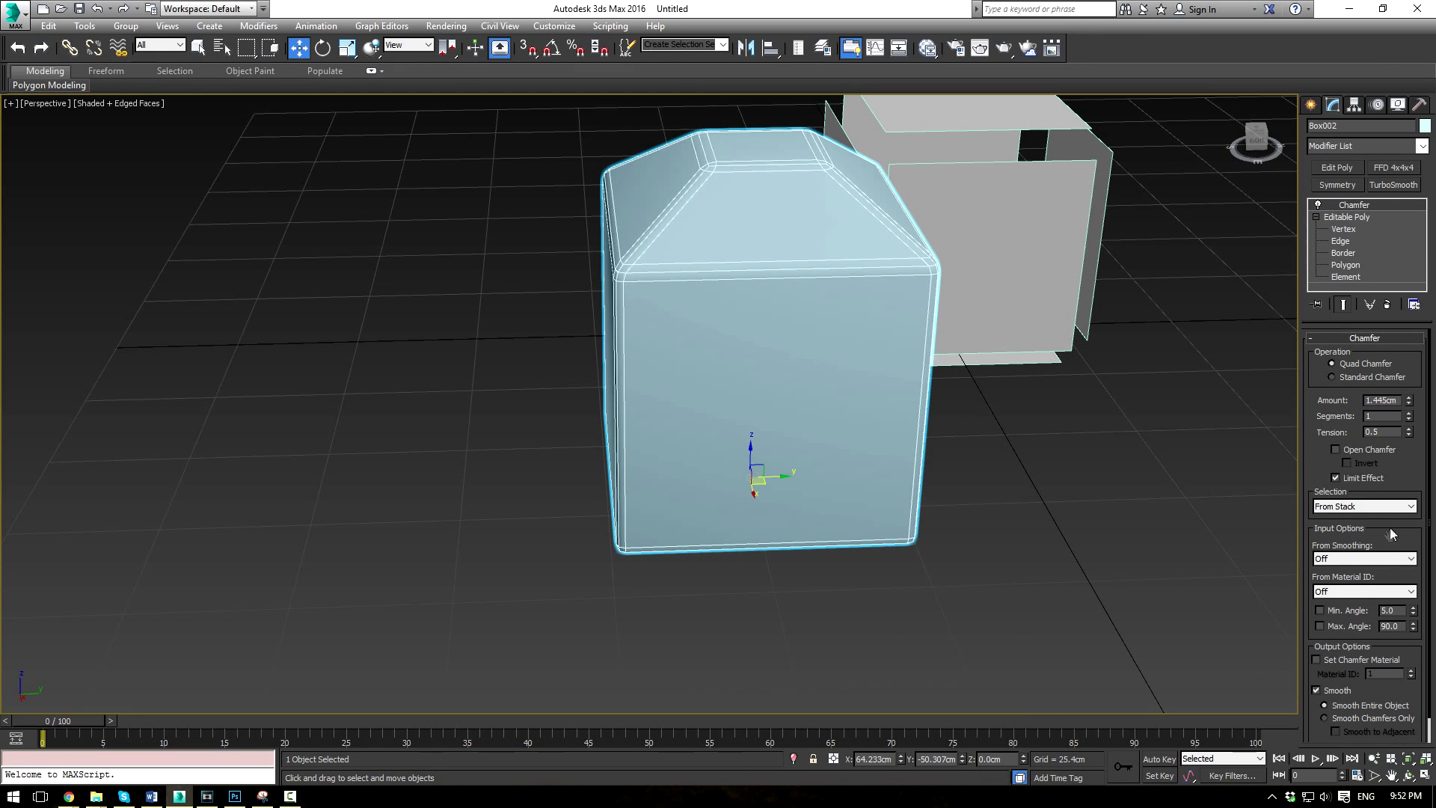
- Set From Material ID to Different Materials and orbit around the box to inspect it
left_click(1344, 592)
left_click(1338, 617)
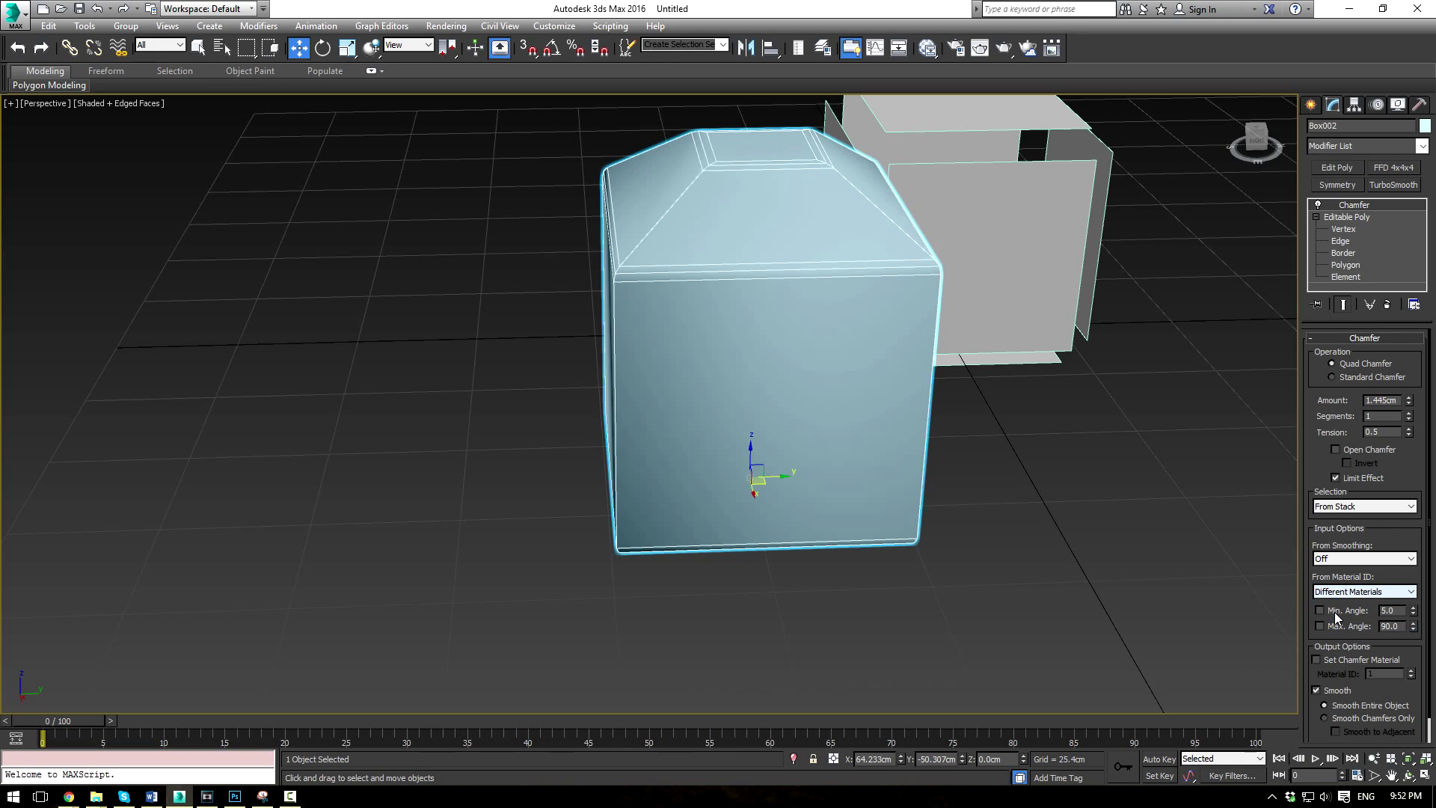
middle_click_drag(859, 276, 818, 196, "alt")
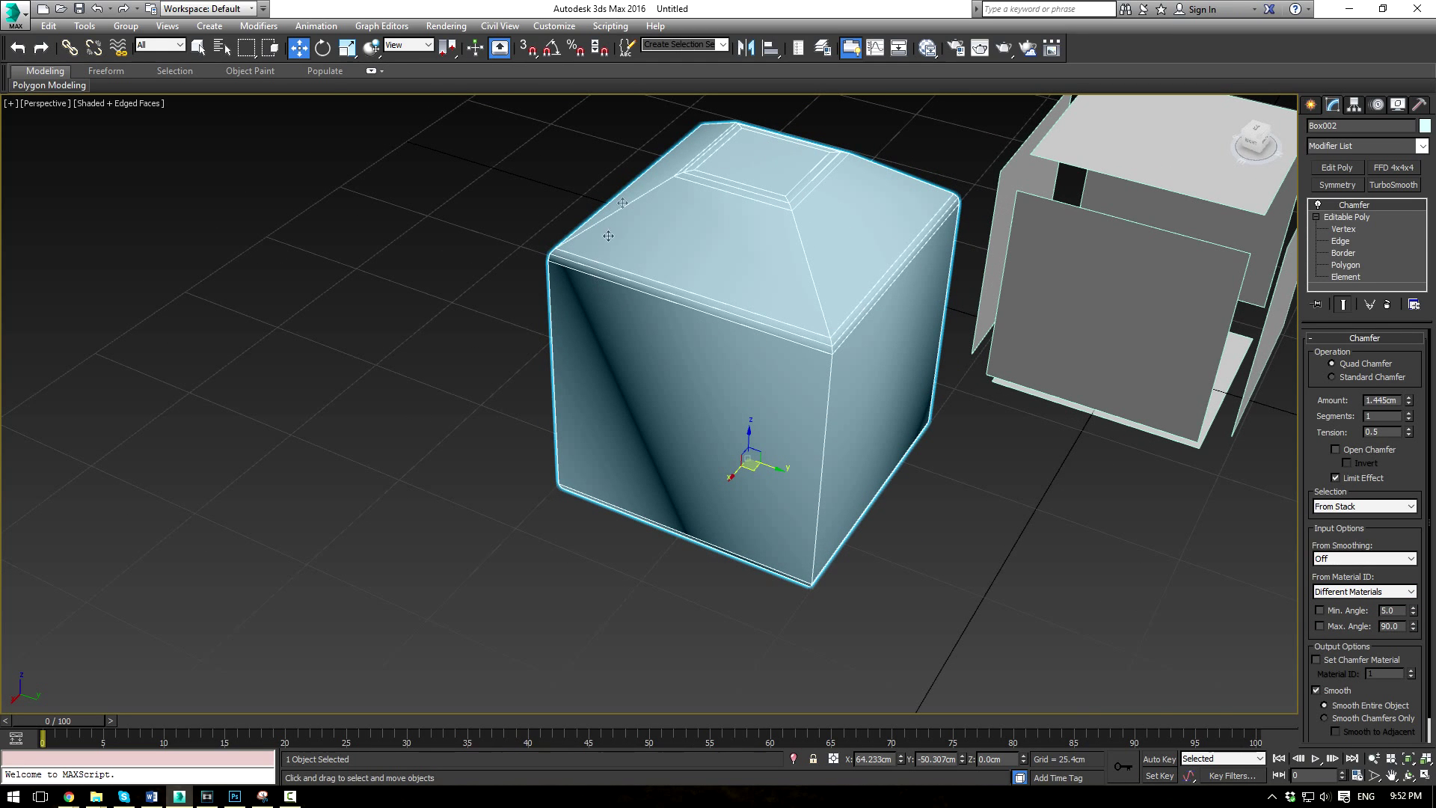
middle_click_drag(575, 245, 644, 210, "alt")
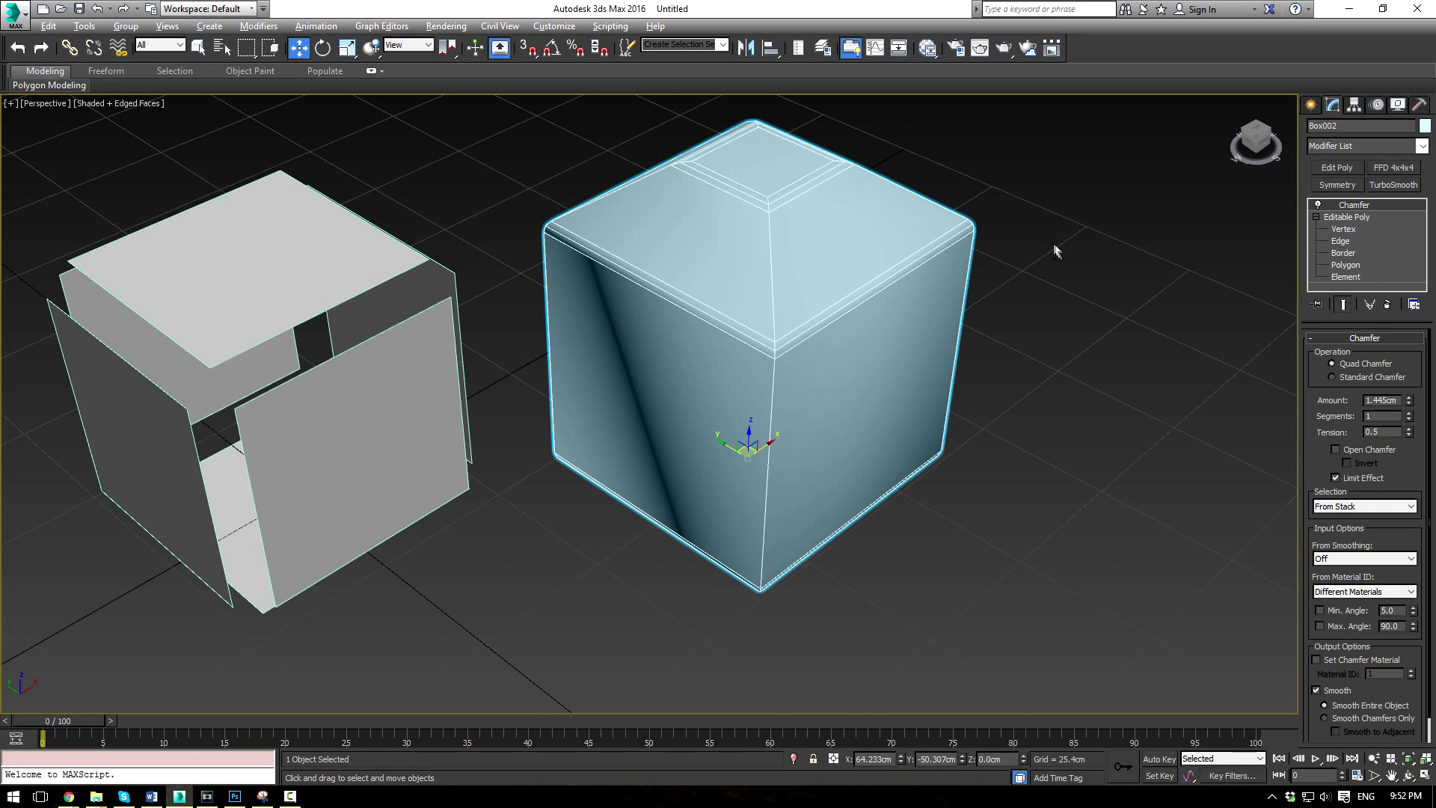
middle_click_drag(1056, 246, 827, 244, "alt")
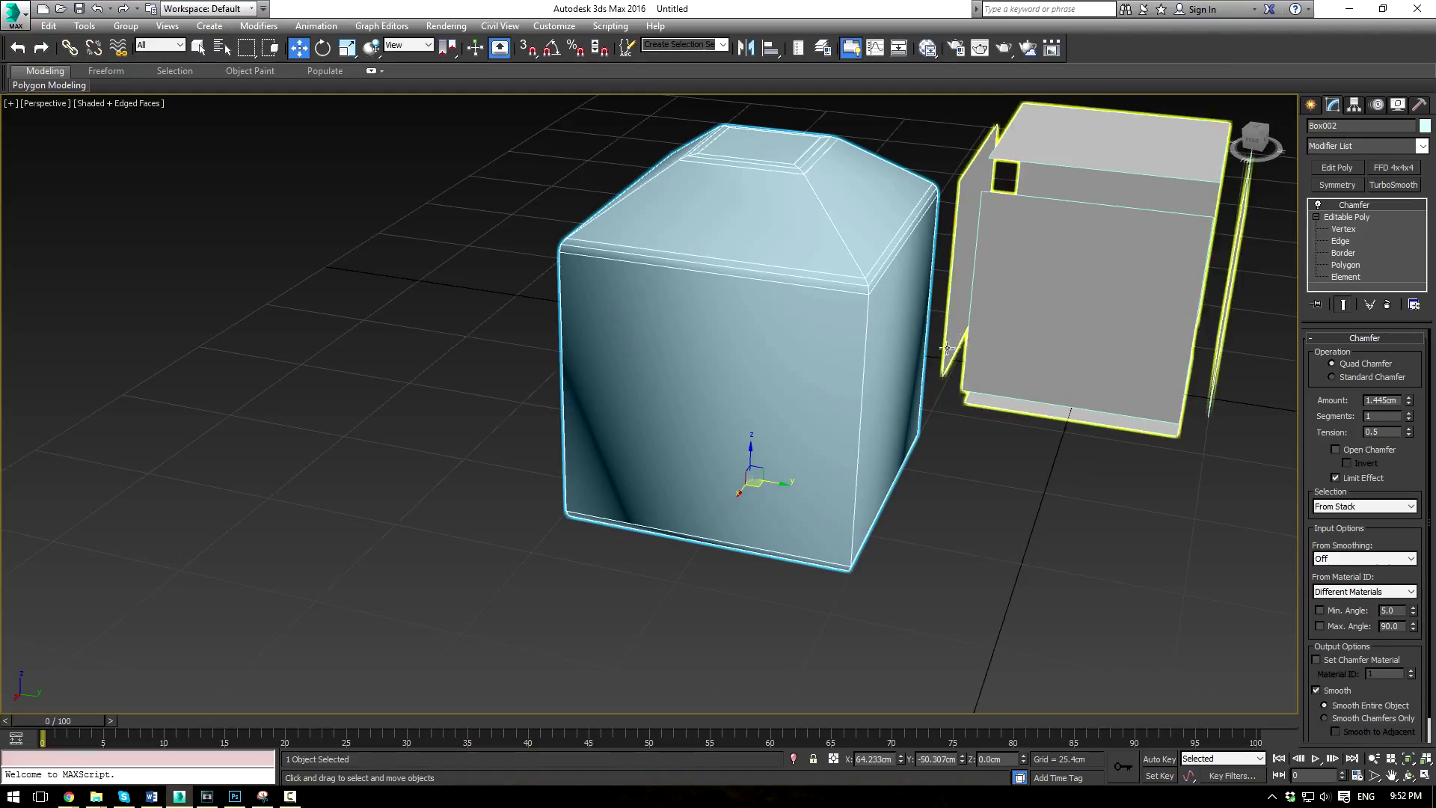
- Turn material ID based chamfering back off and orbit around the box
left_click(1352, 592)
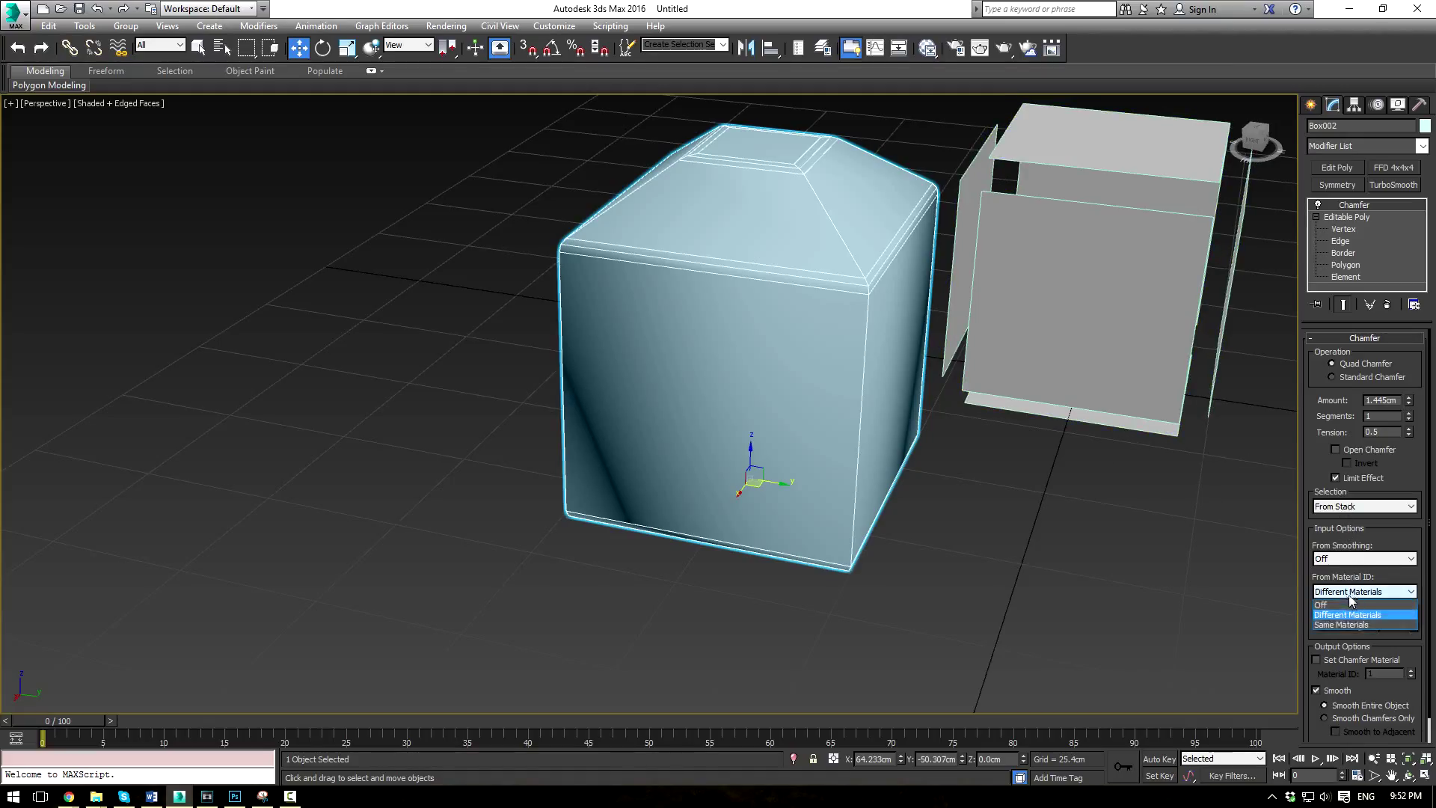
left_click(1335, 602)
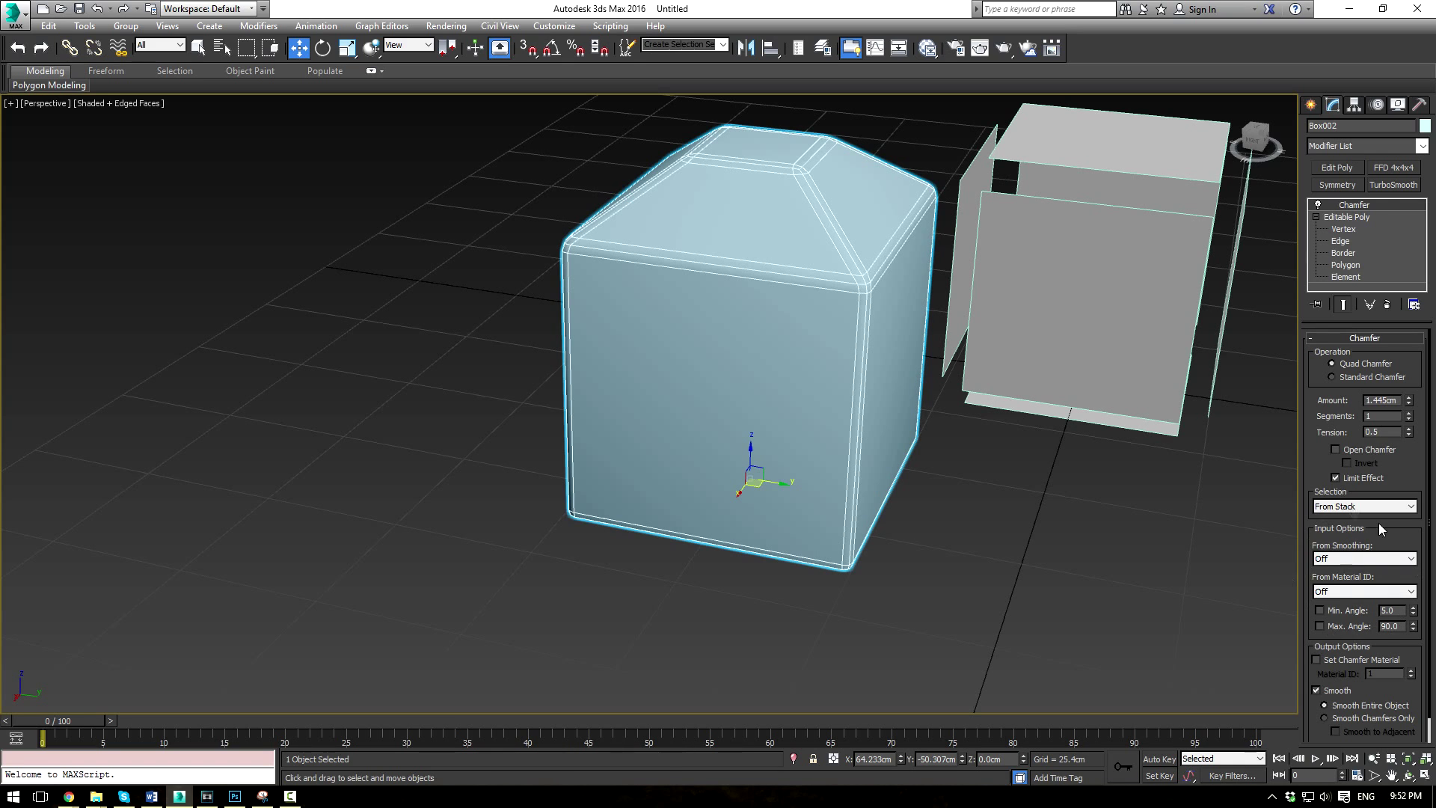
middle_click_drag(889, 420, 1001, 469, "alt")
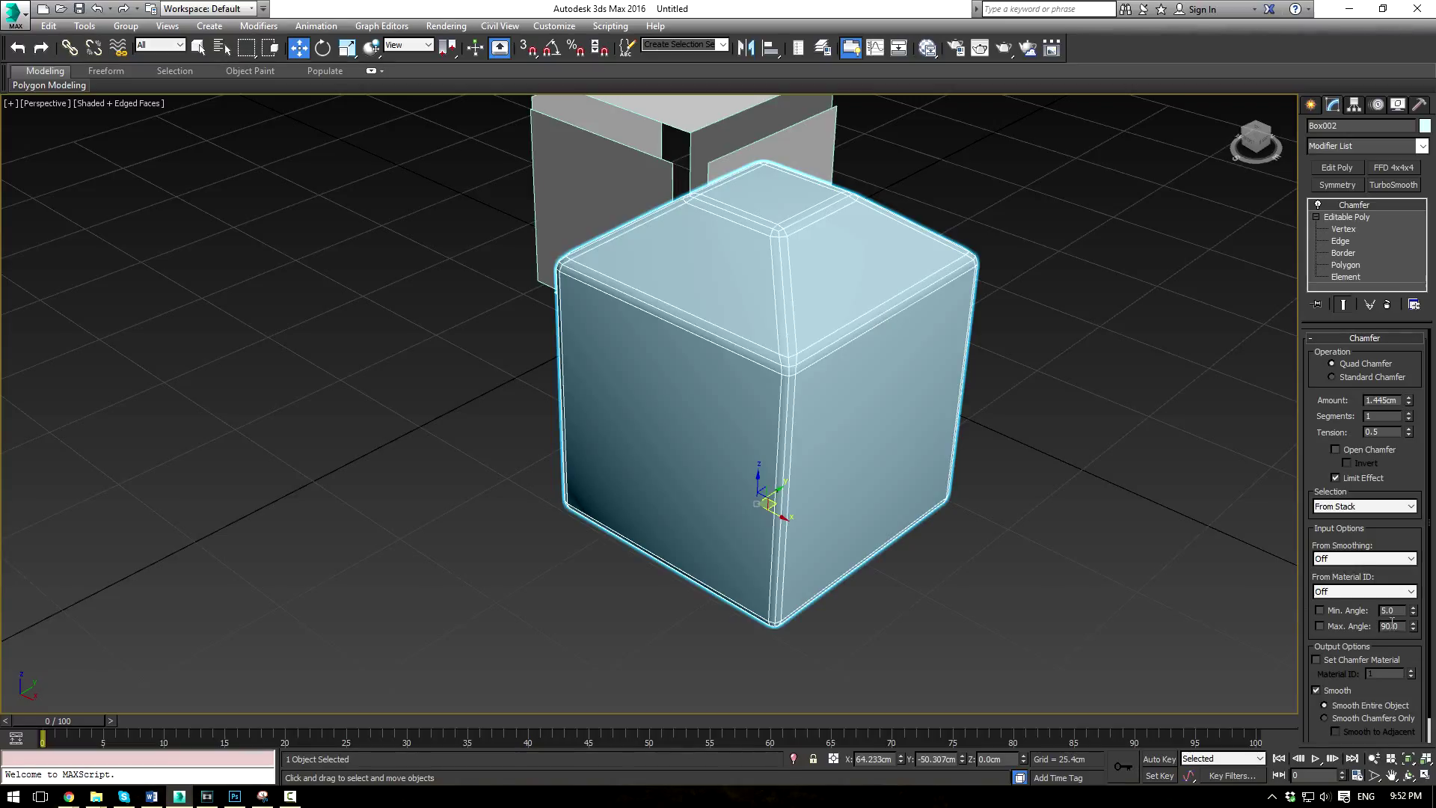
- Enable the Min. Angle limit and set it to 45
left_click(1321, 610)
double_click(1399, 611)
type("45")
key("Return")
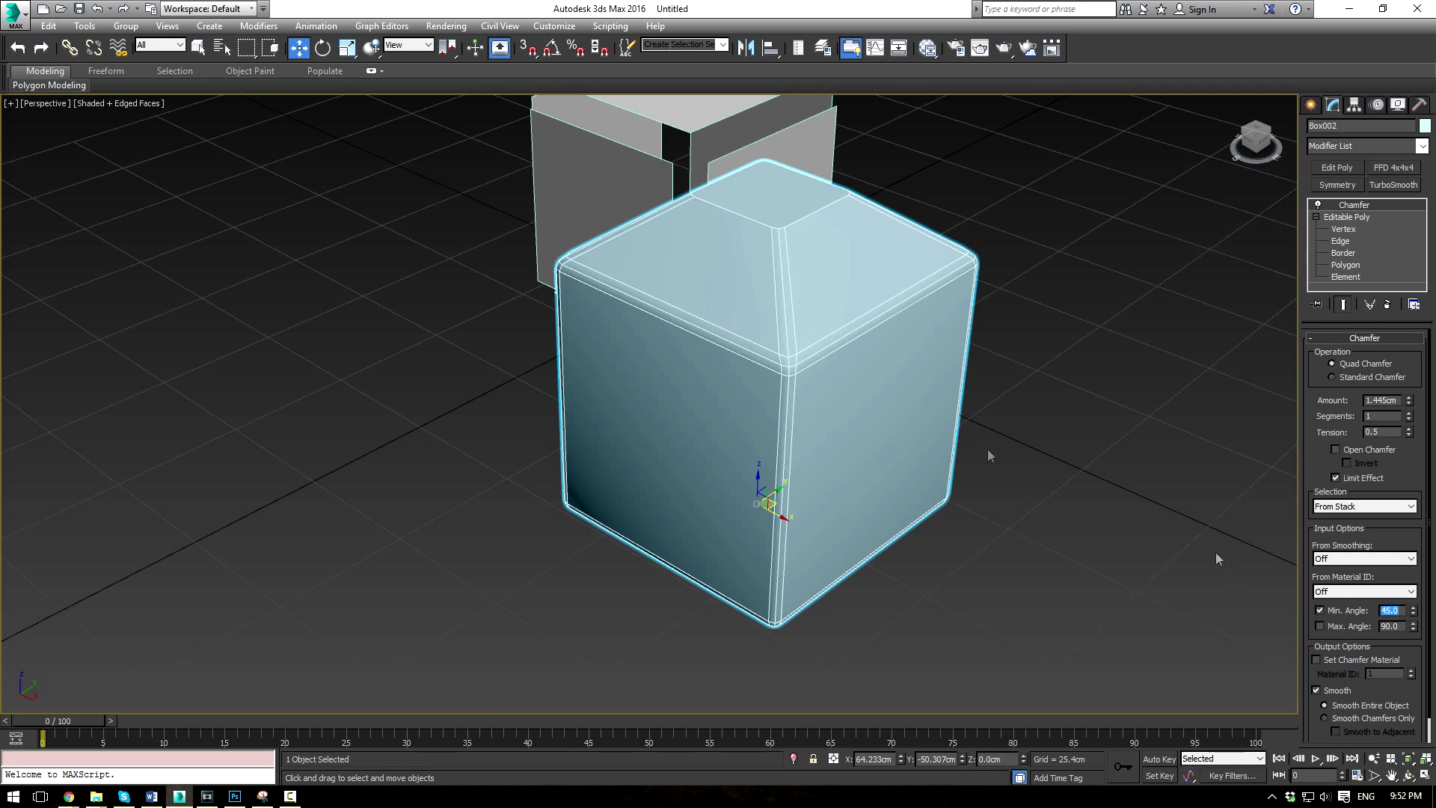
middle_click_drag(823, 247, 874, 318, "alt")
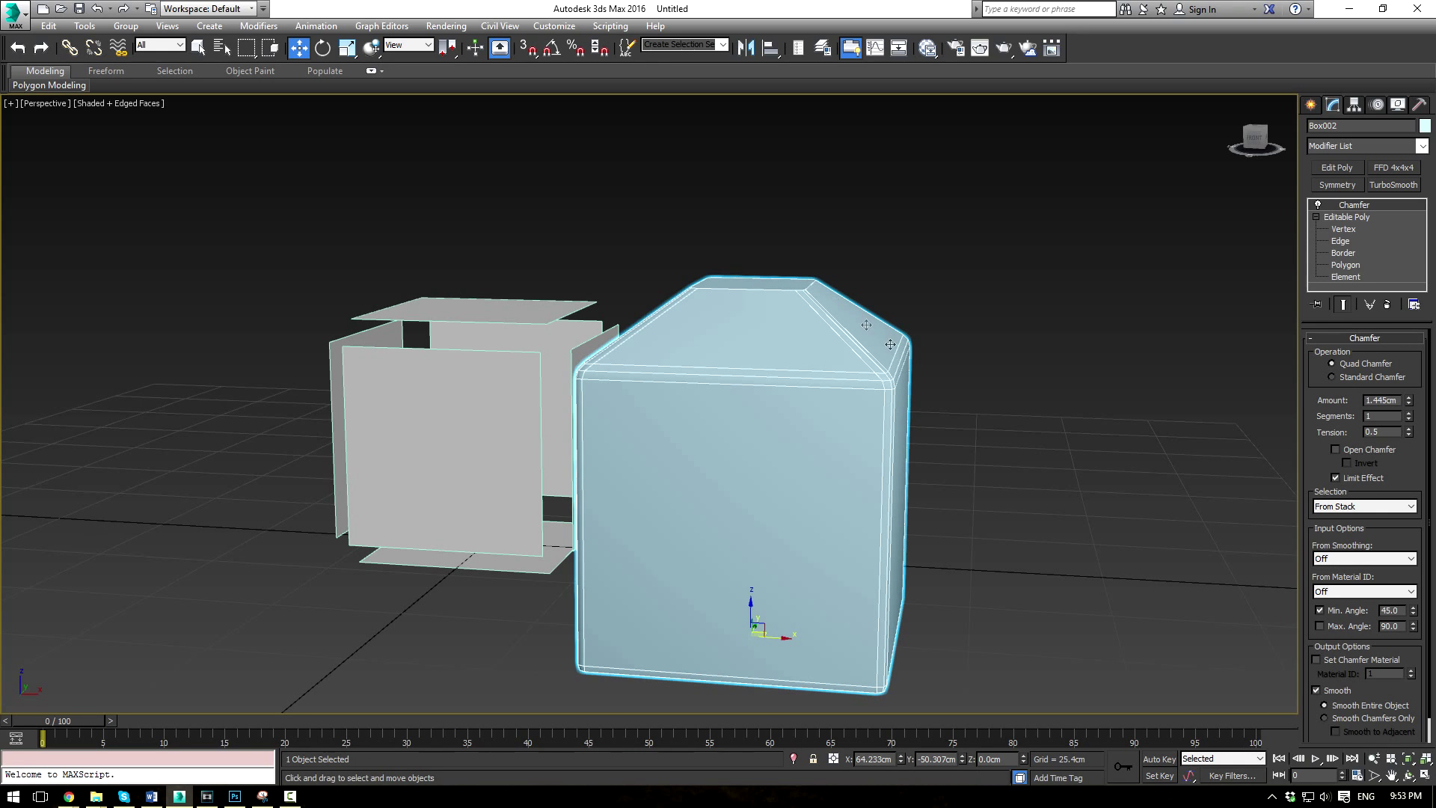
middle_click_drag(927, 341, 904, 375, "alt")
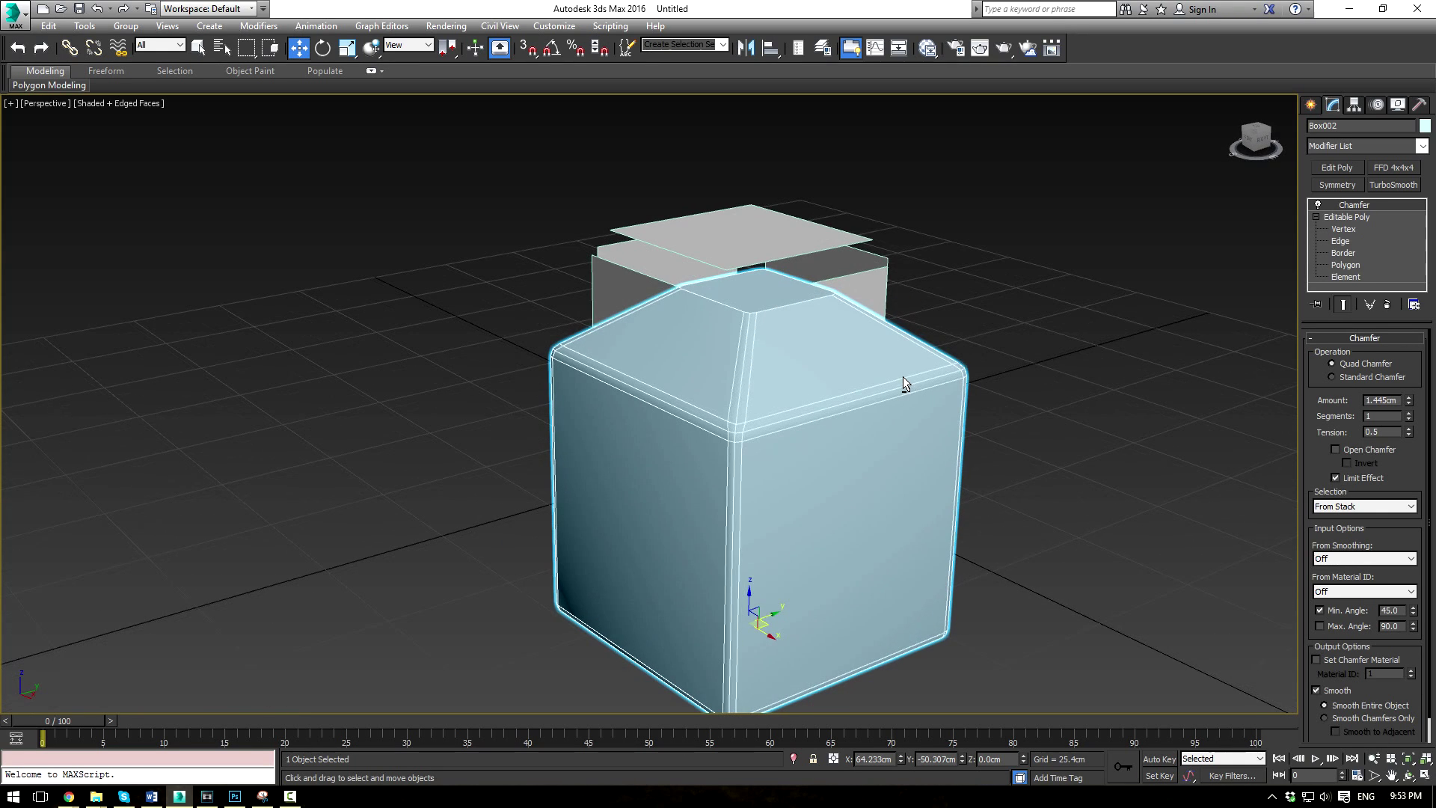
- Change the Max. Angle value to 62, then to 50
double_click(1392, 626)
type("62")
middle_click_drag(796, 432, 898, 464, "alt")
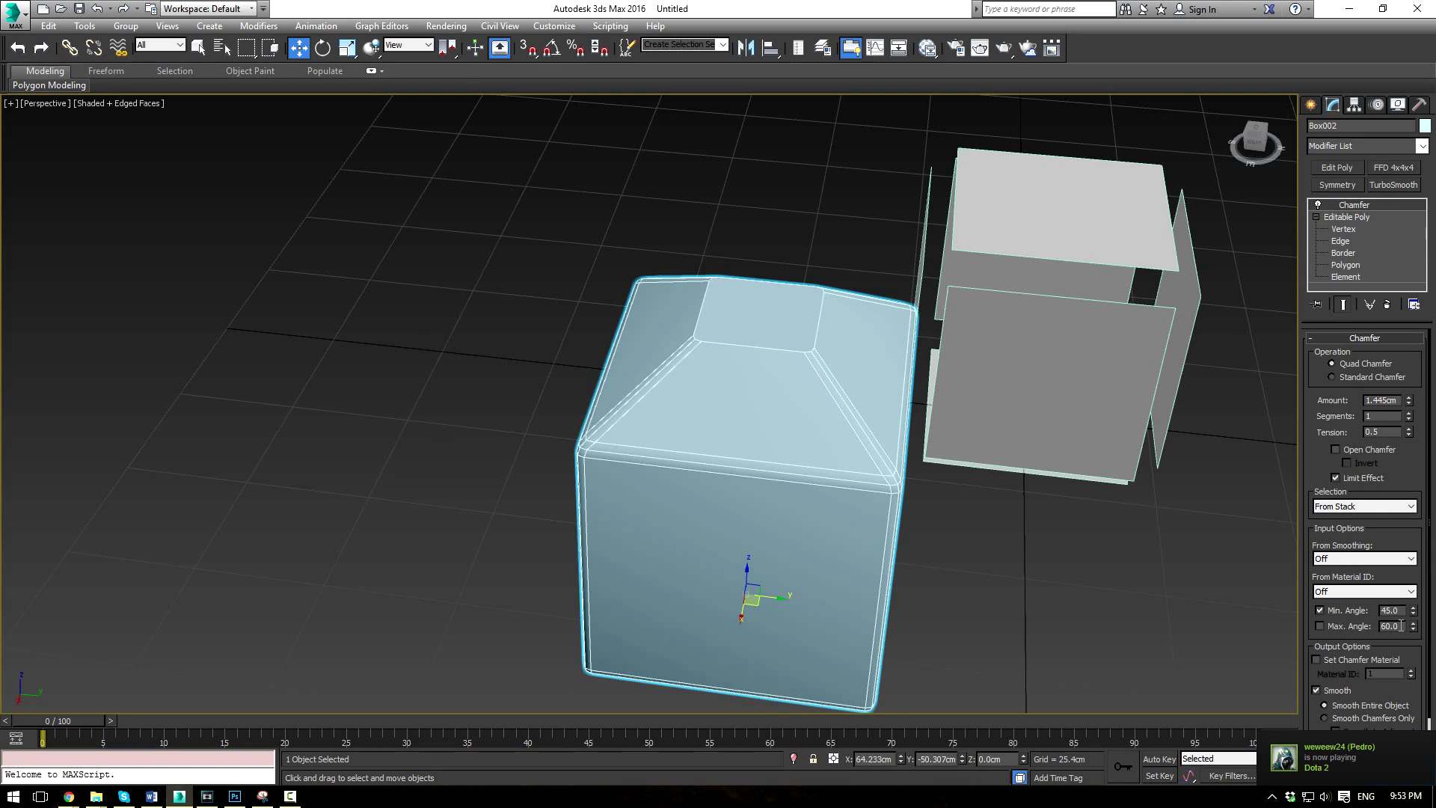
double_click(1401, 625)
type("50")
key("Return")
- Set Min. Angle to 60, then to 90
double_click(1393, 610)
type("60")
key("Return")
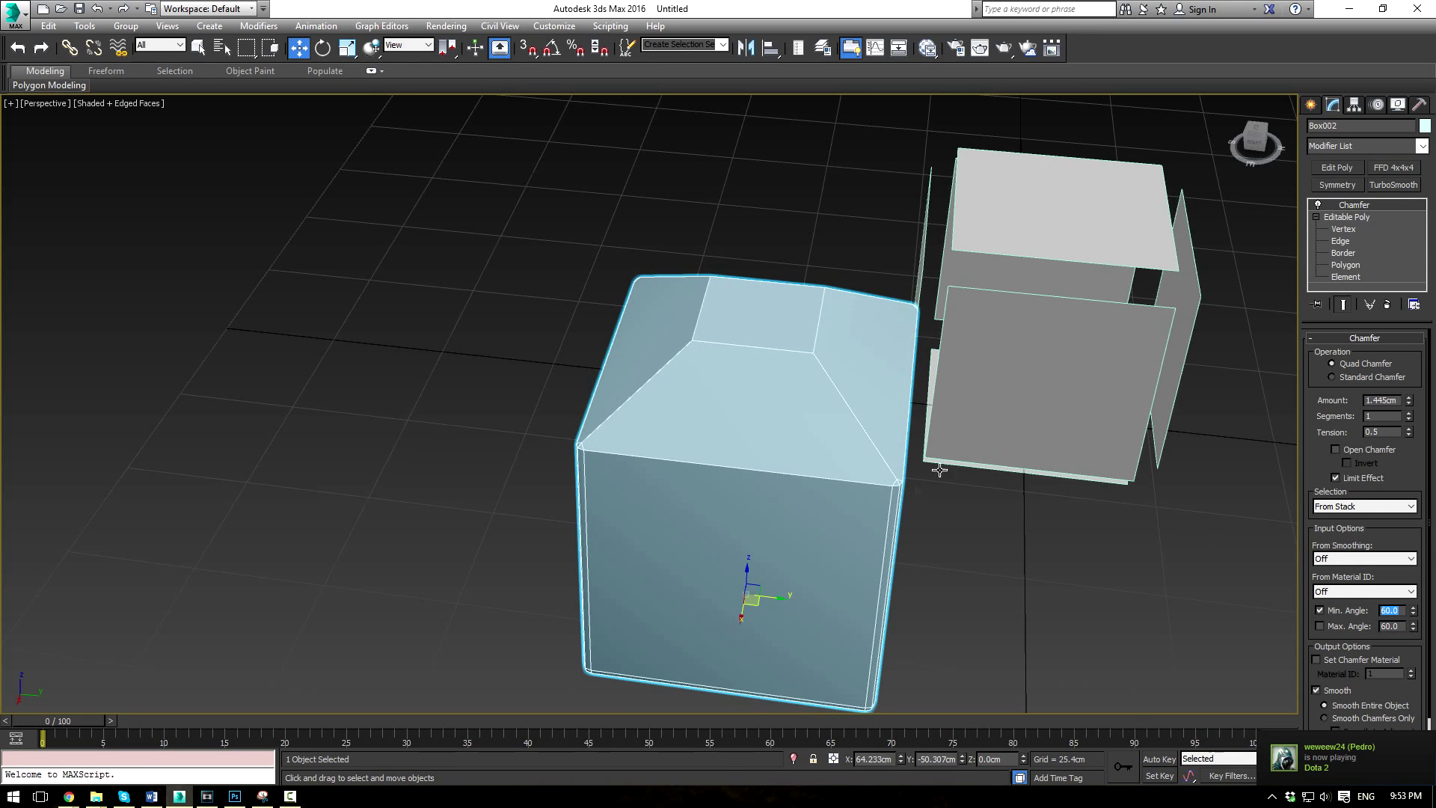
middle_click_drag(918, 474, 890, 438, "alt")
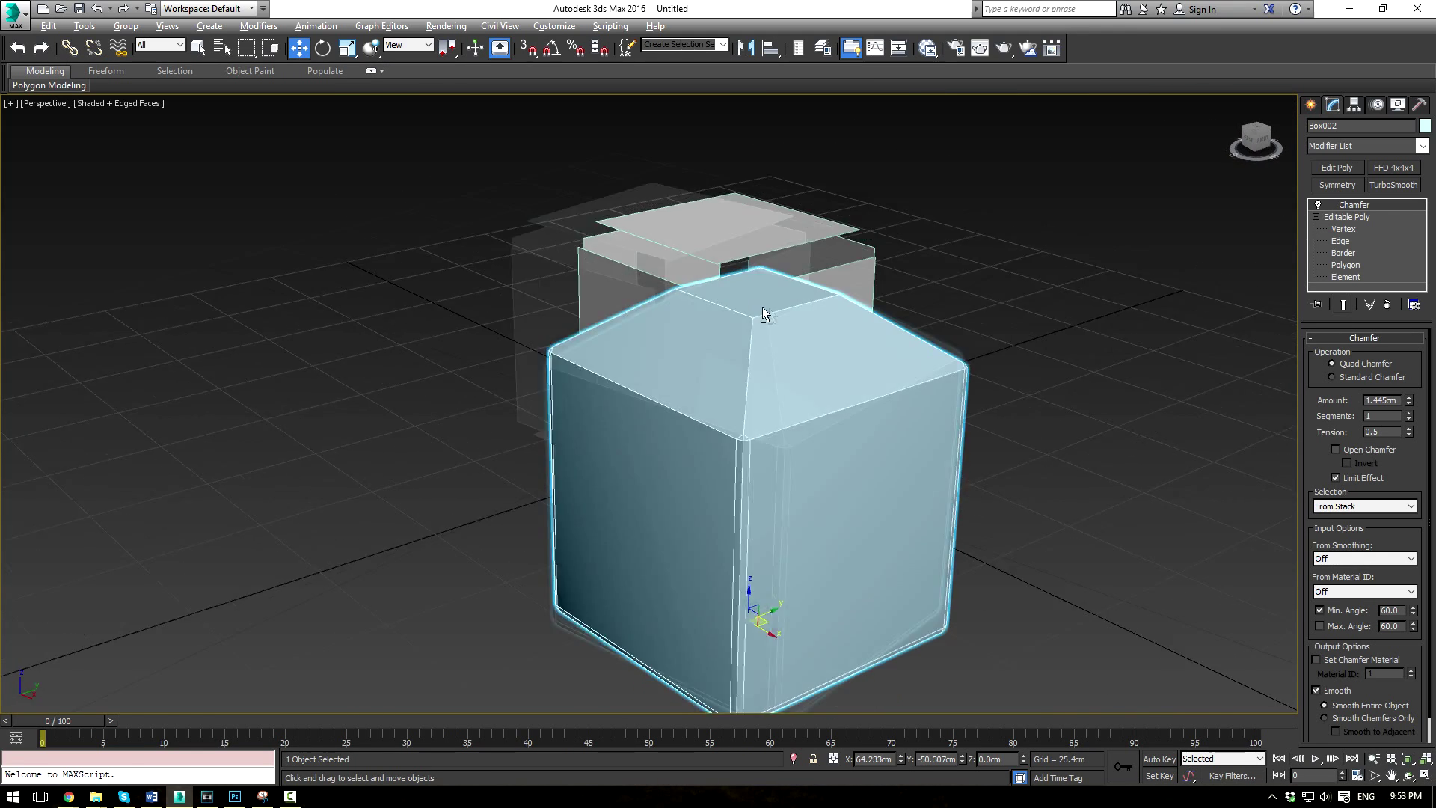
left_click(754, 372)
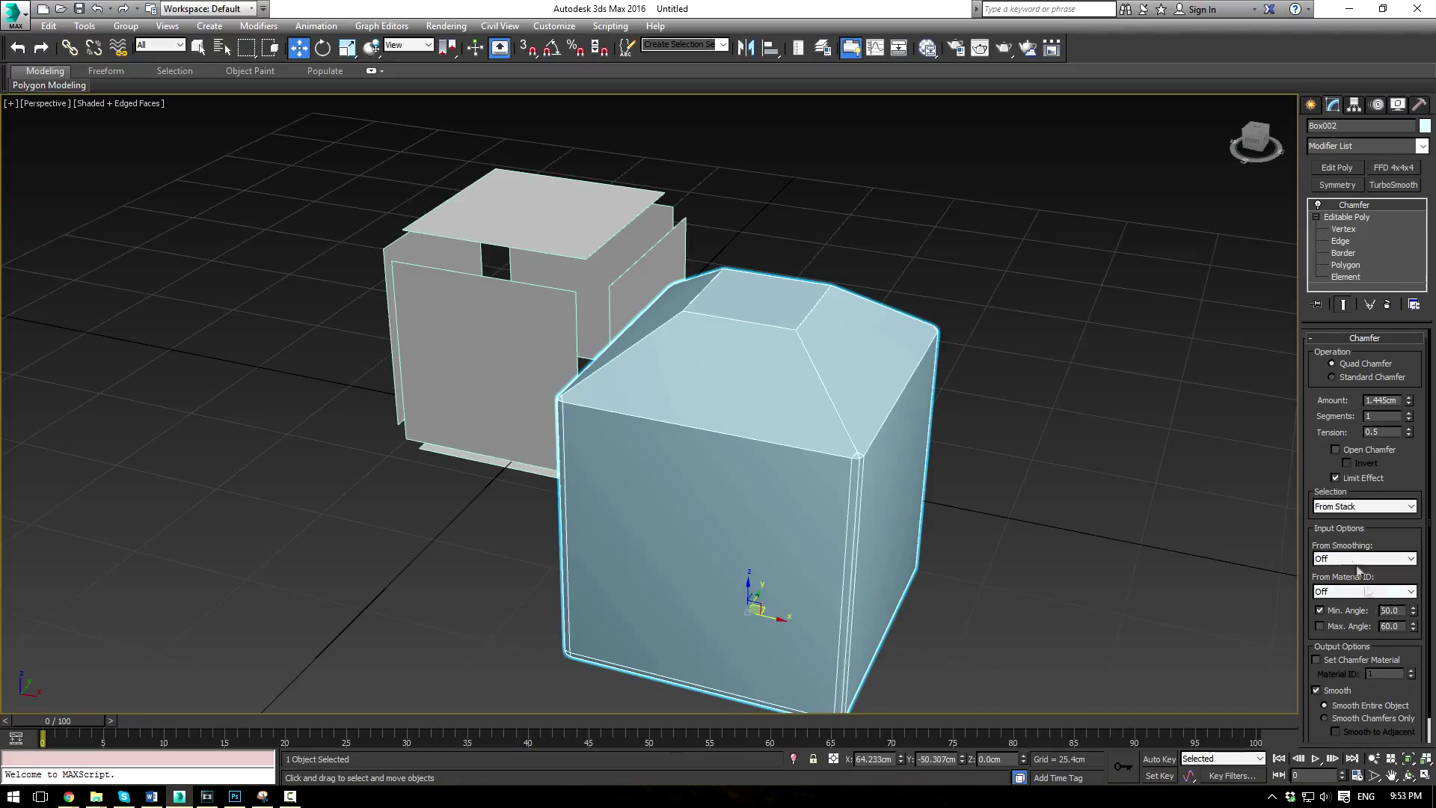
type("90")
key("Return")
- Raise Min. Angle to 180 and view the barely bevelled box from a three-quarter angle
middle_click_drag(947, 479, 878, 347, "alt")
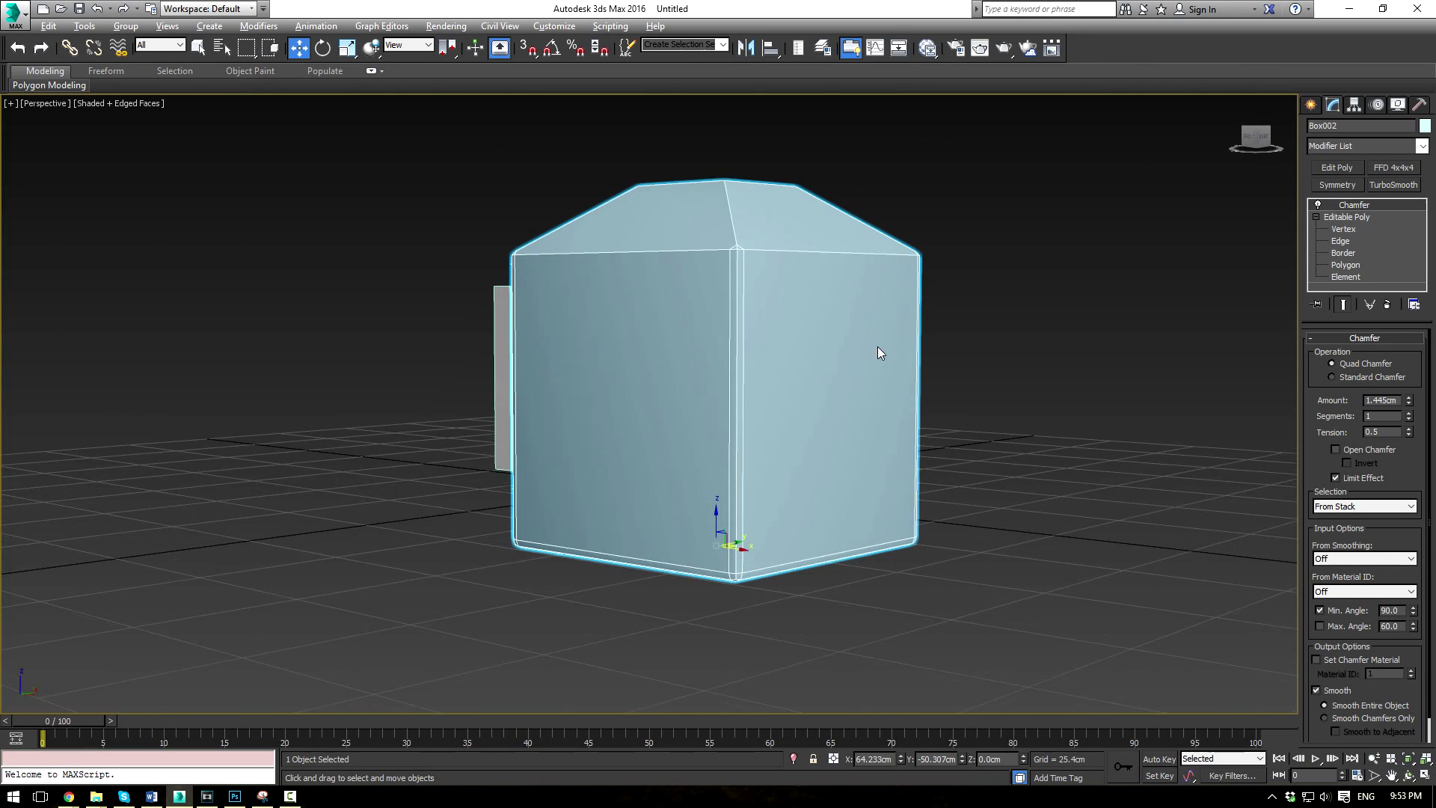
double_click(1390, 610)
type("180")
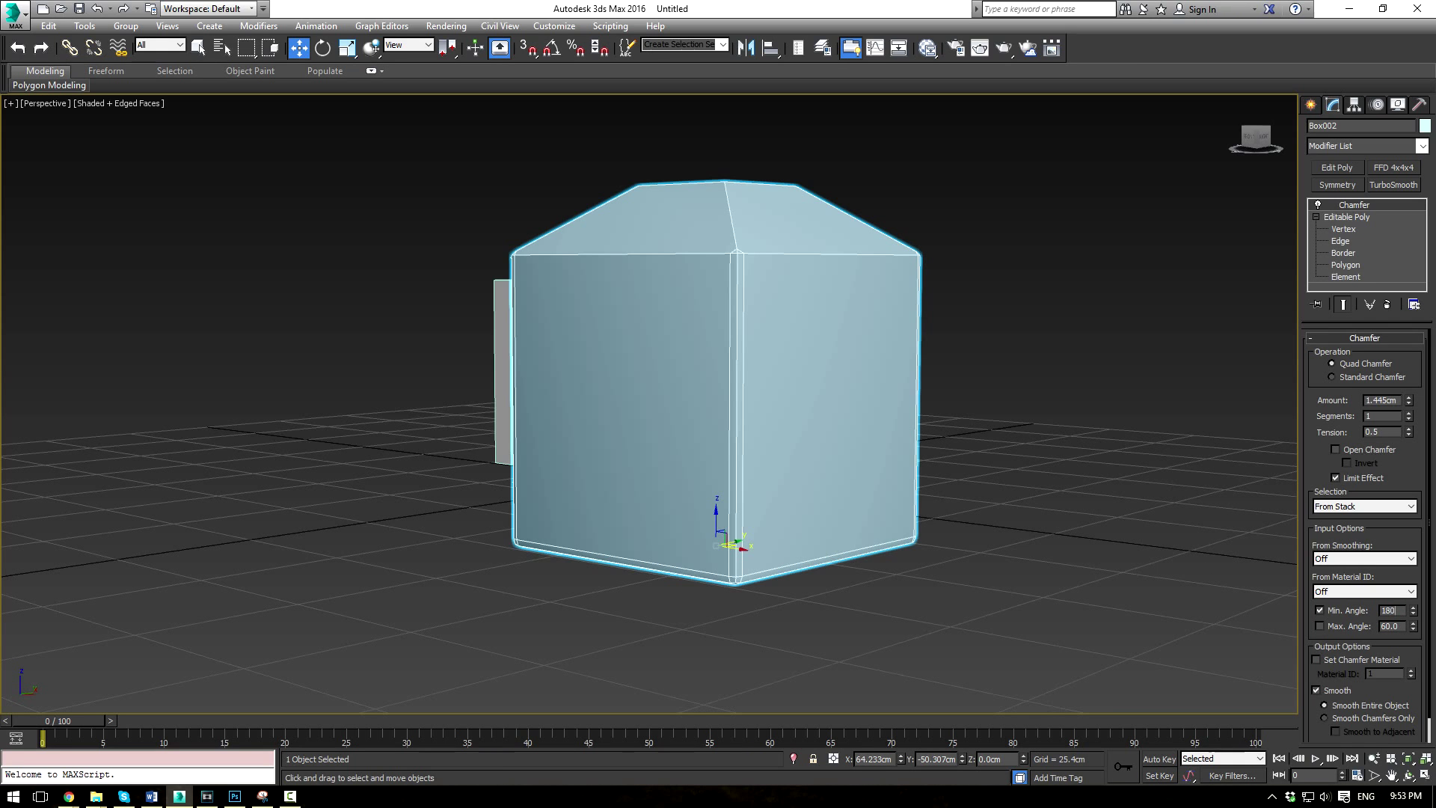
key("Return")
middle_click_drag(1111, 459, 853, 460, "alt")
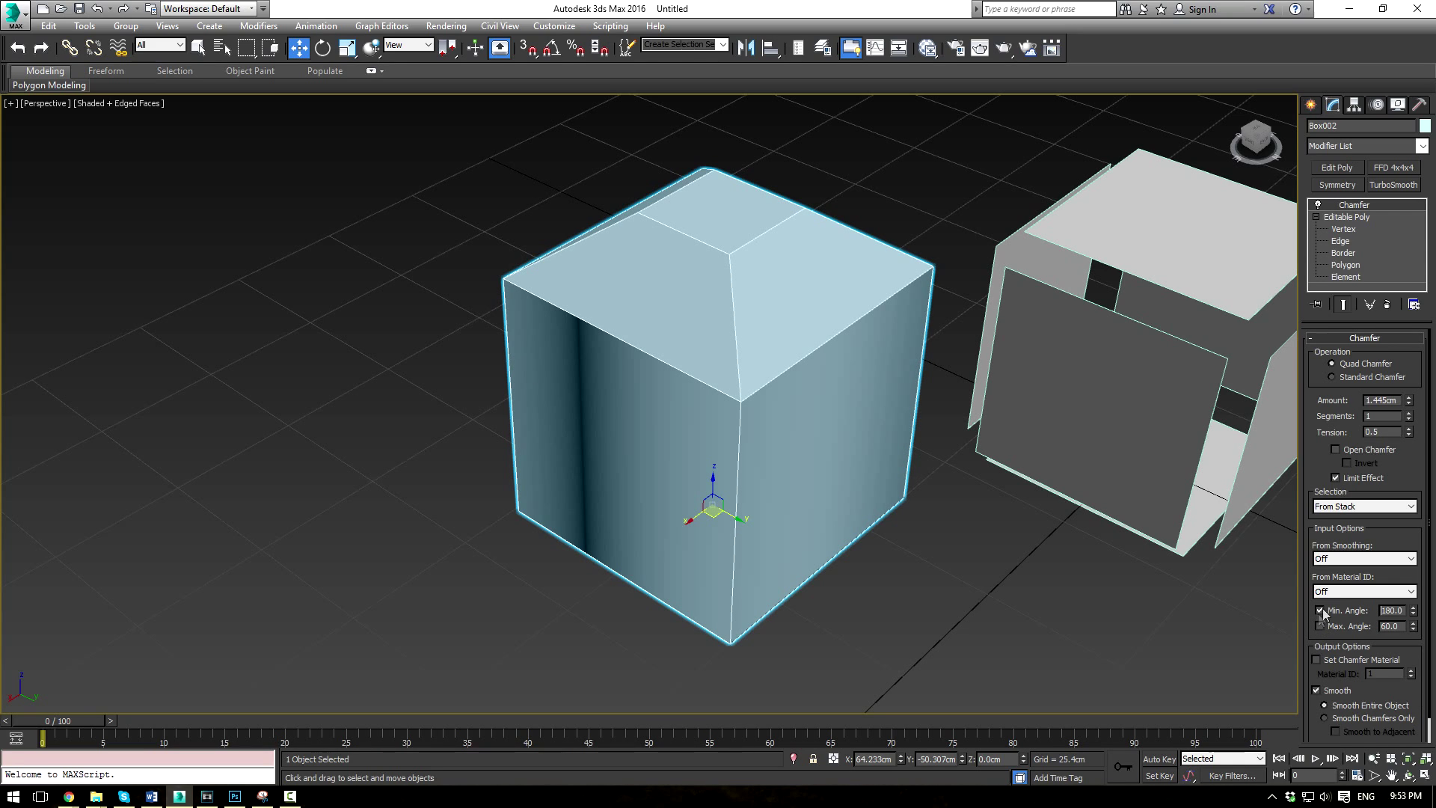
- Try Min. Angle values of 30, 35 and 15, settling on 45
left_click(1403, 610)
type("30")
key("Return")
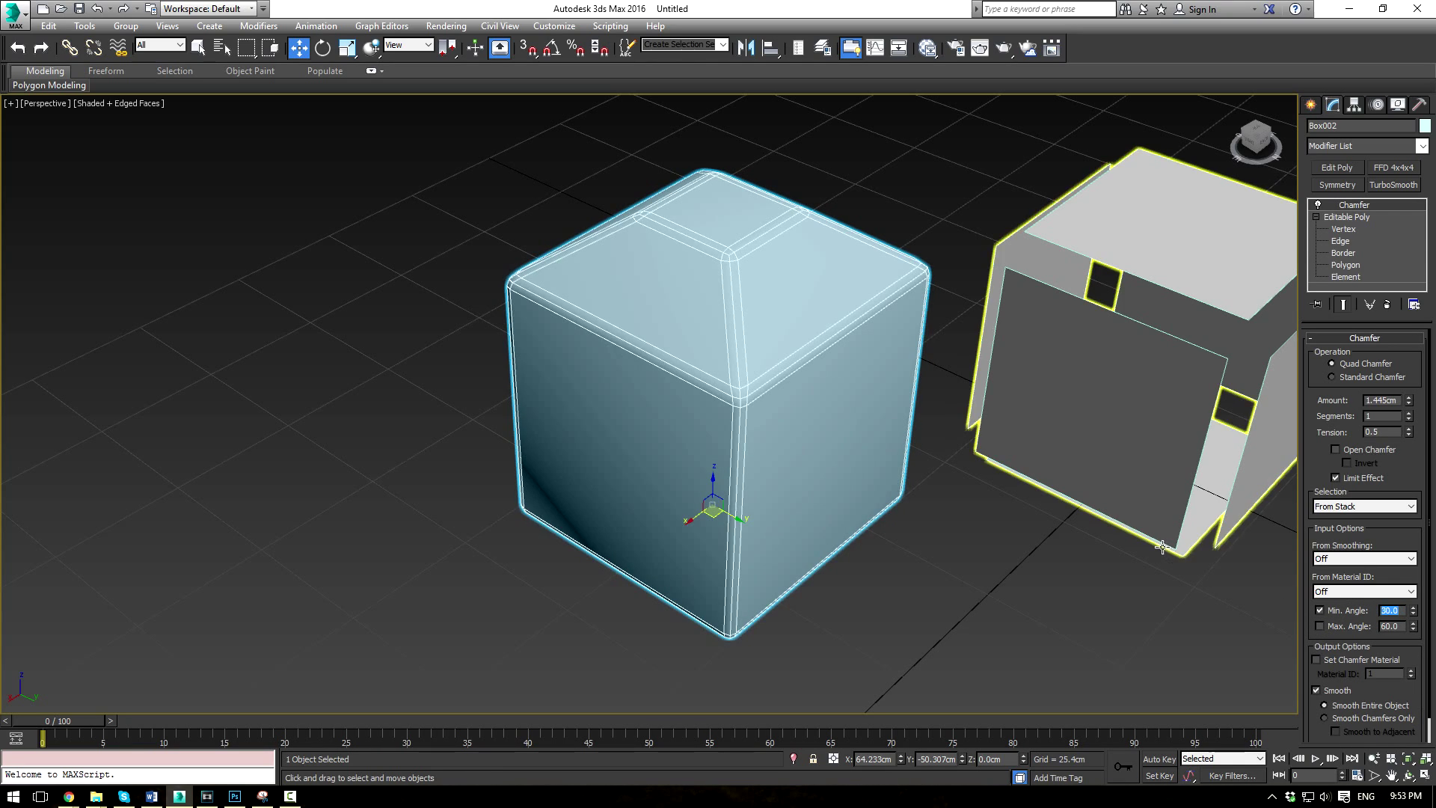
type("35")
key("Return")
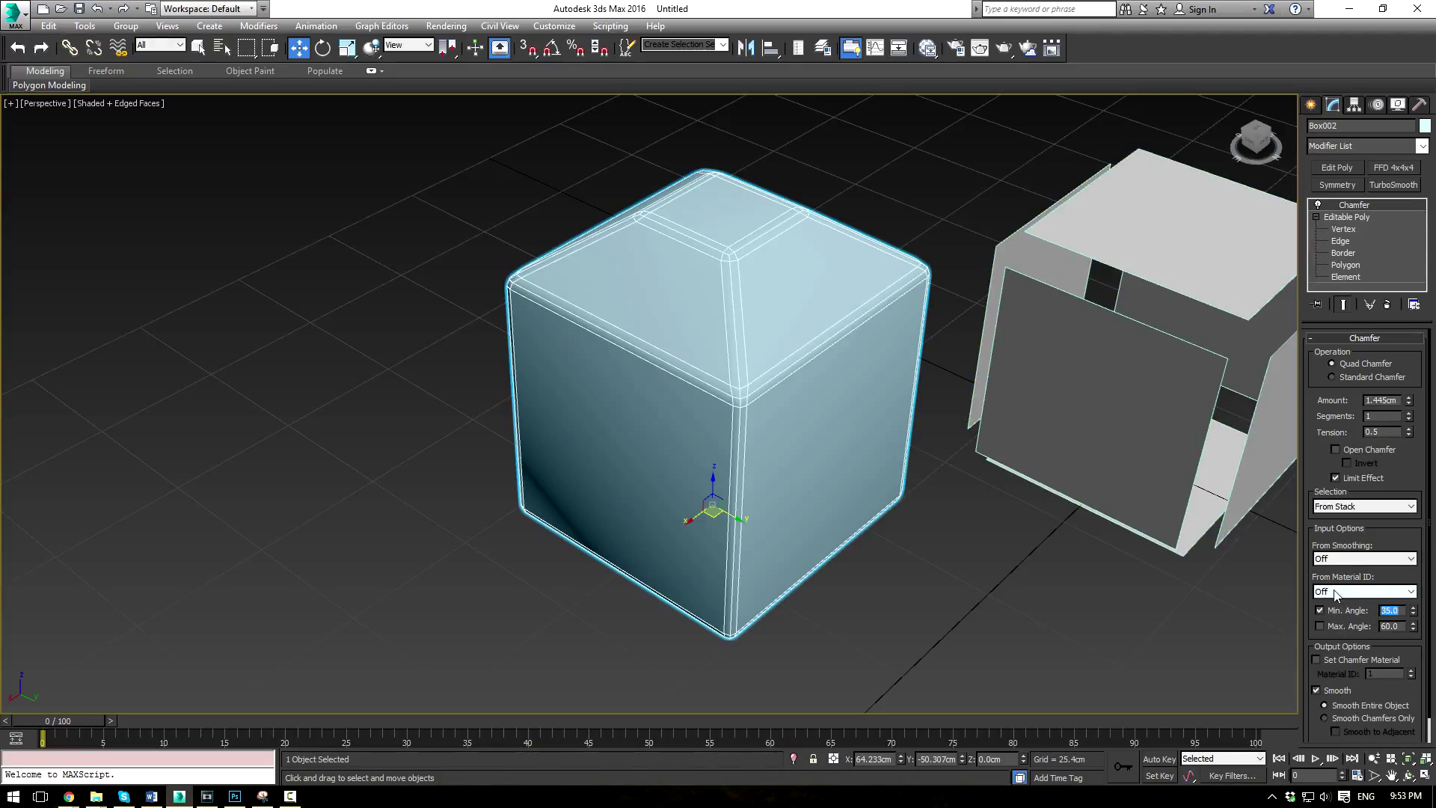
type("15")
key("Return")
type("45")
key("Return")
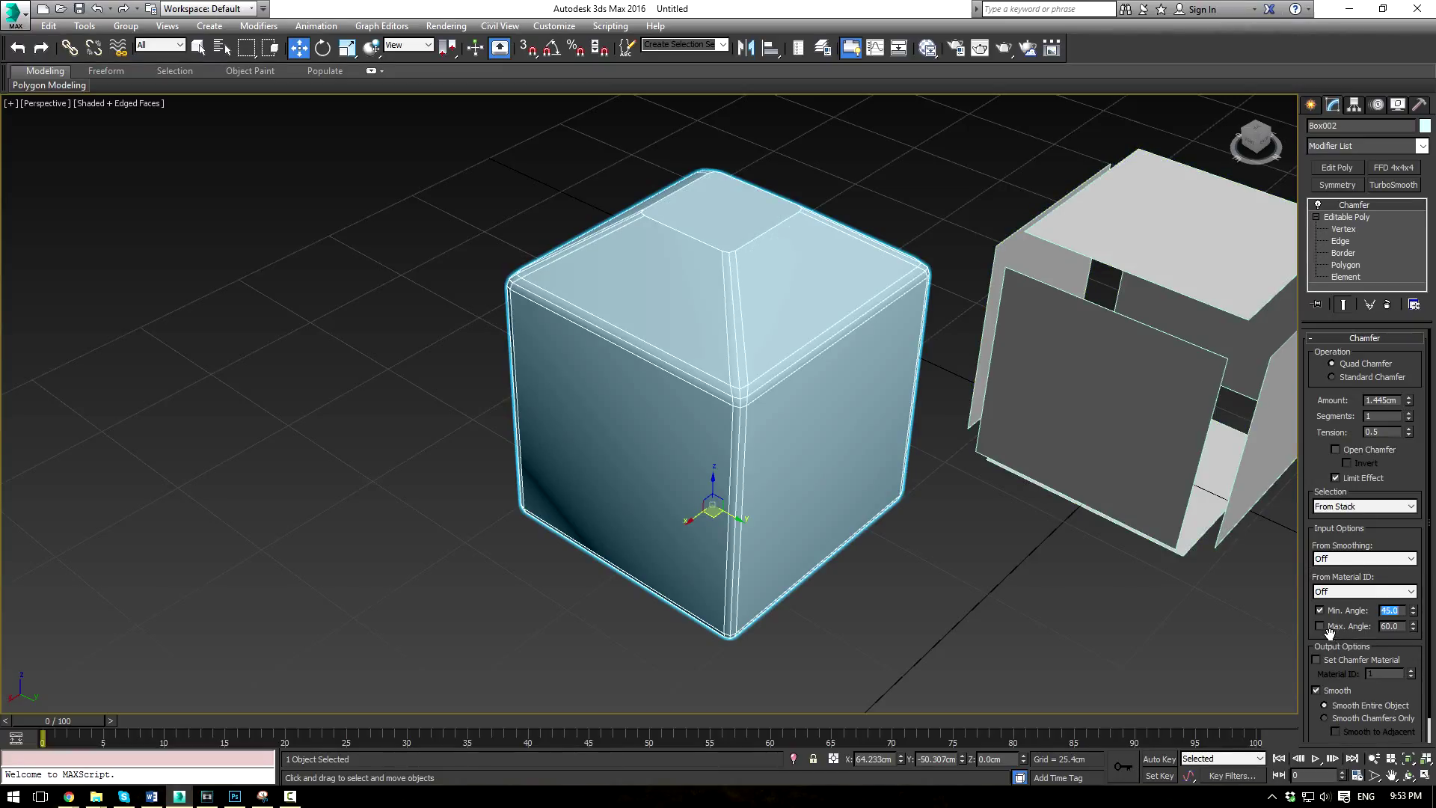
- Enable the Max. Angle limit, try 90, then set it to 60 and orbit the boxes
left_click(1321, 625)
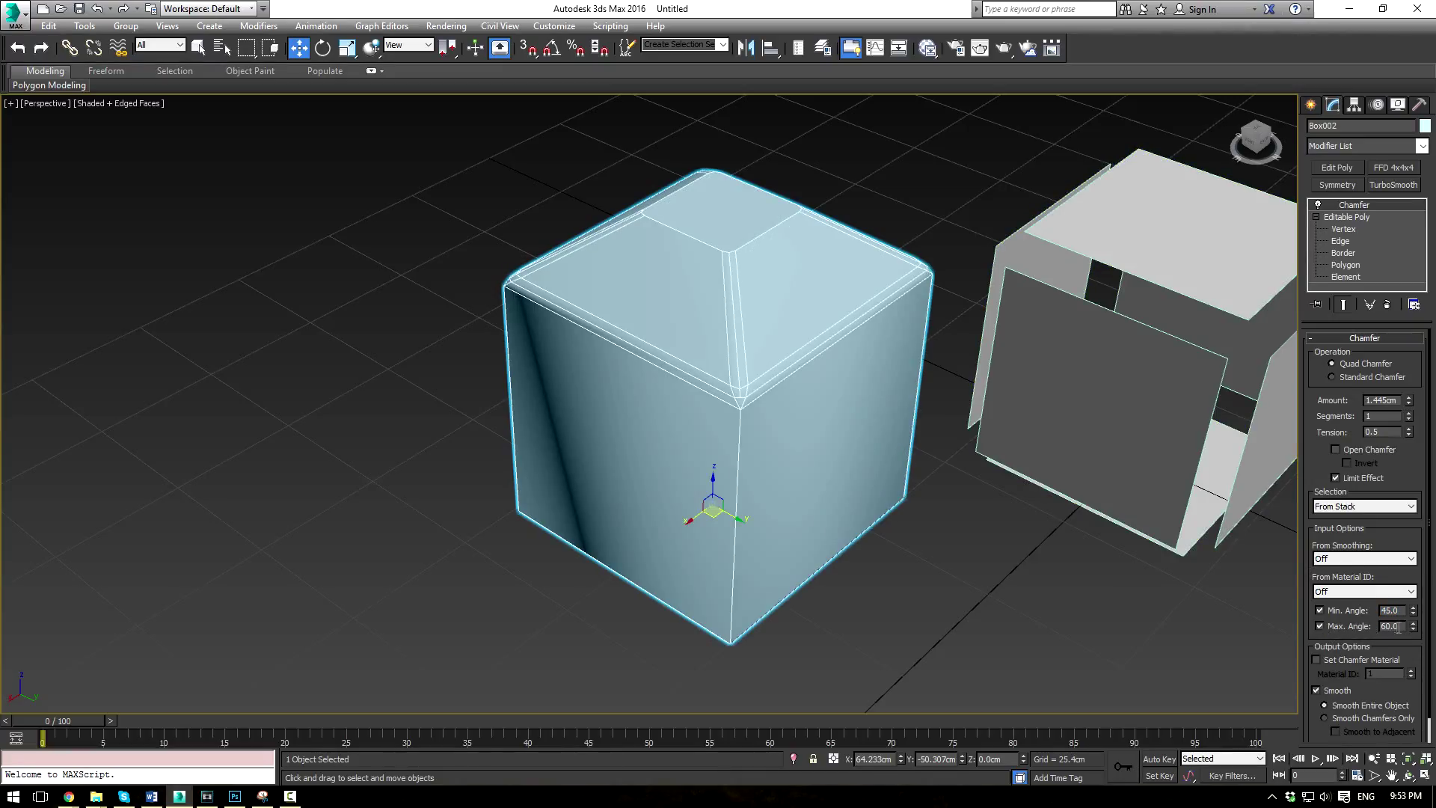
double_click(1390, 626)
type("90")
key("Return")
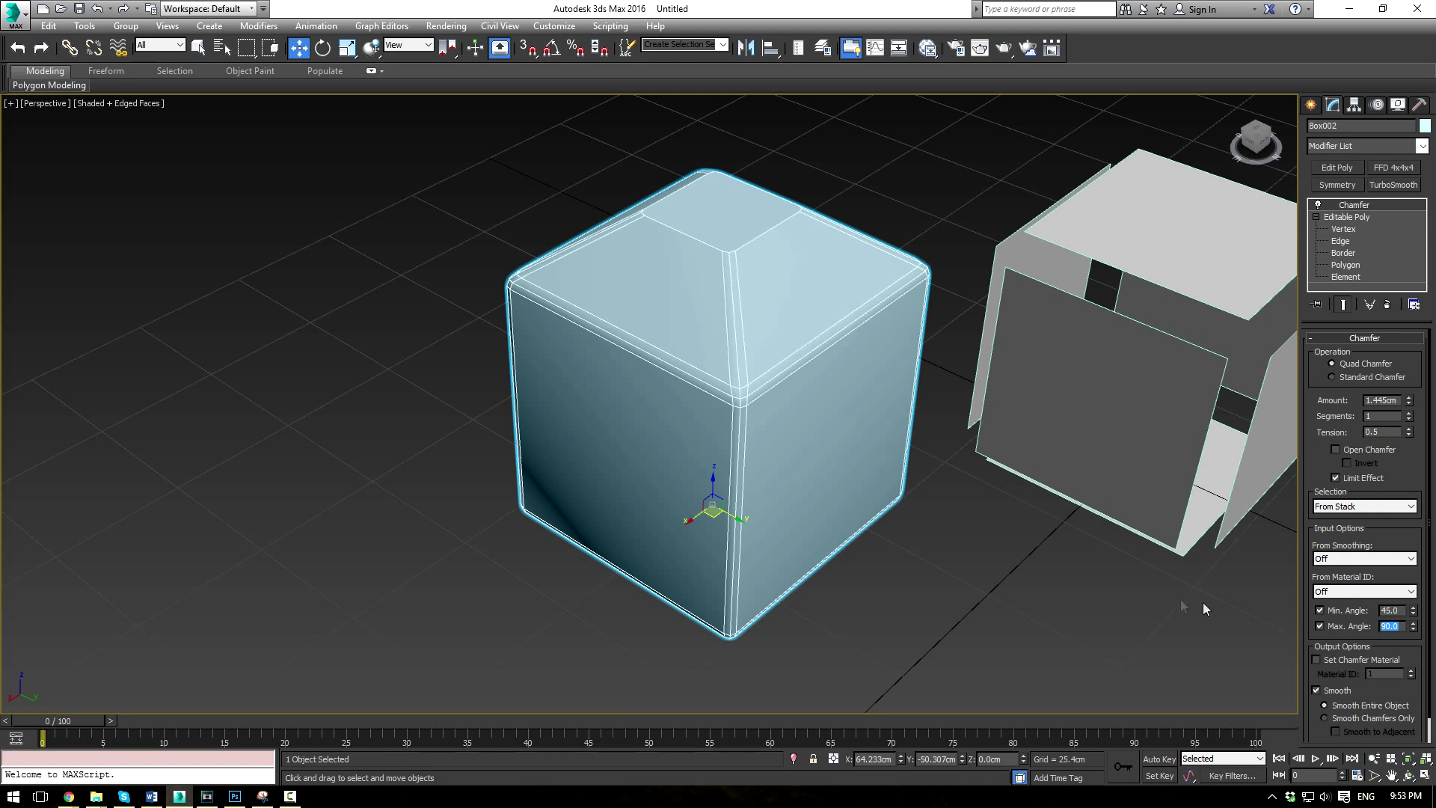
type("60")
key("Return")
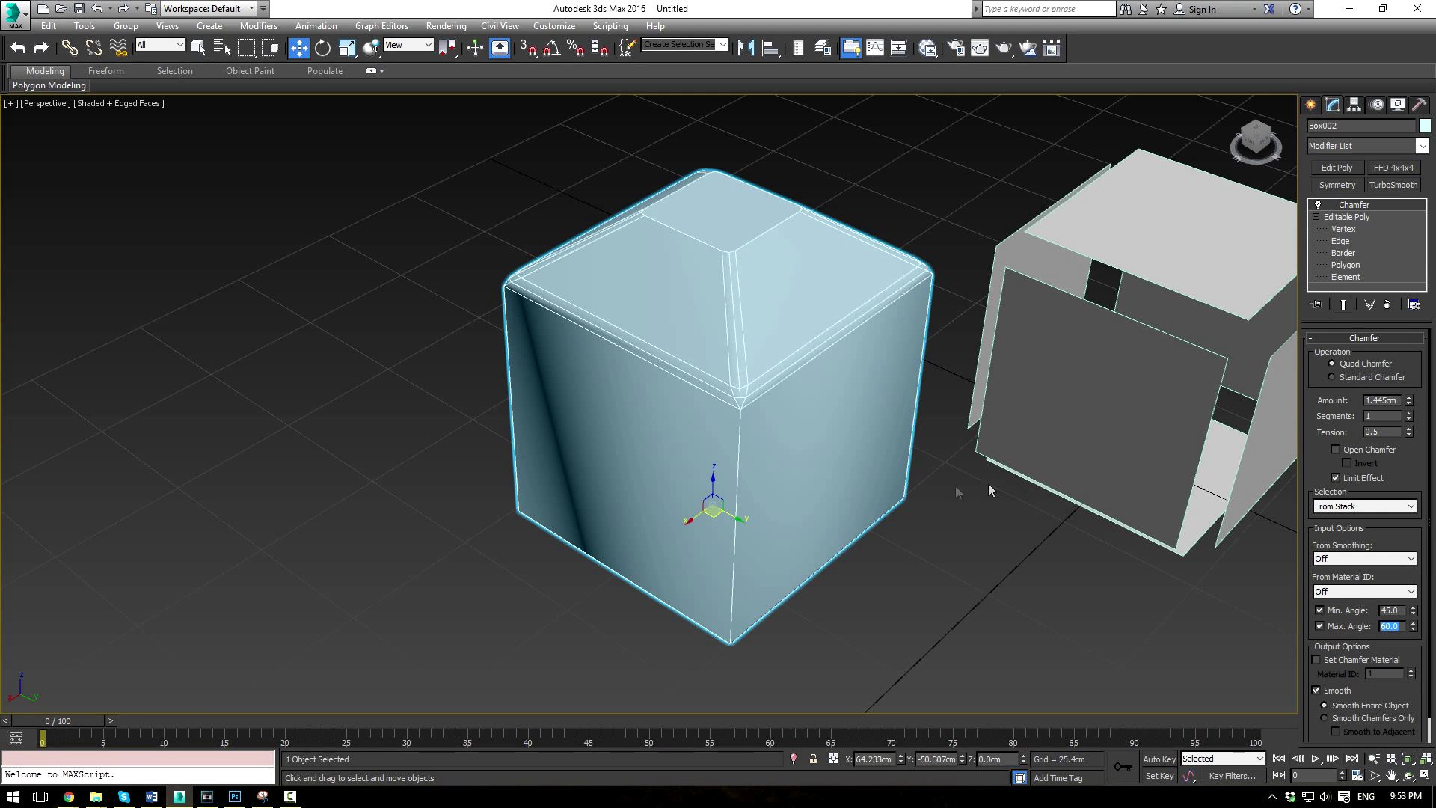
mouse_move(989, 483)
middle_mouse_down("alt")
mouse_move(965, 474)
mouse_move(1054, 416)
mouse_move(538, 382)
mouse_move(509, 346)
middle_mouse_up("alt")
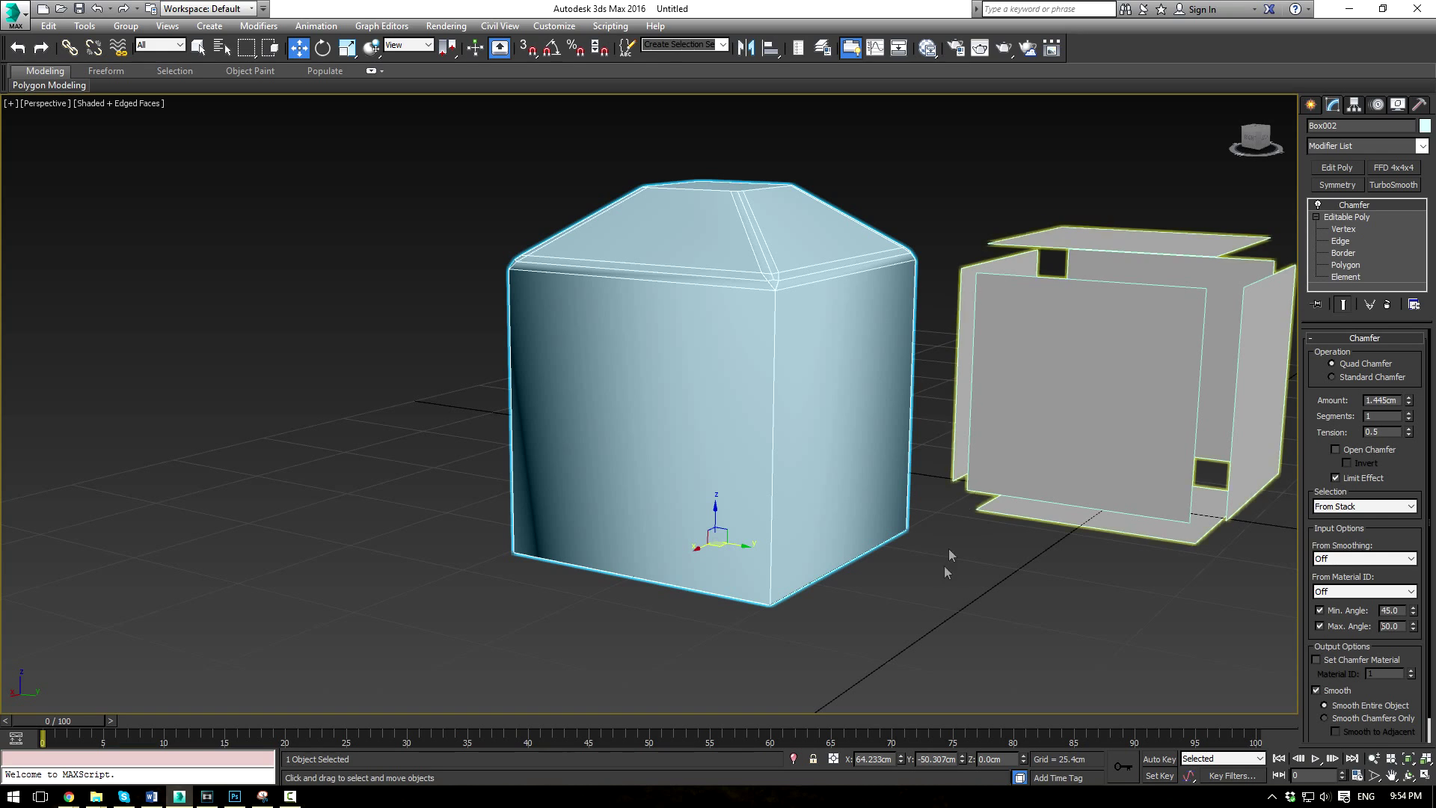
middle_click_drag(1045, 520, 1010, 554)
scroll(1376, 628, "down", 1)
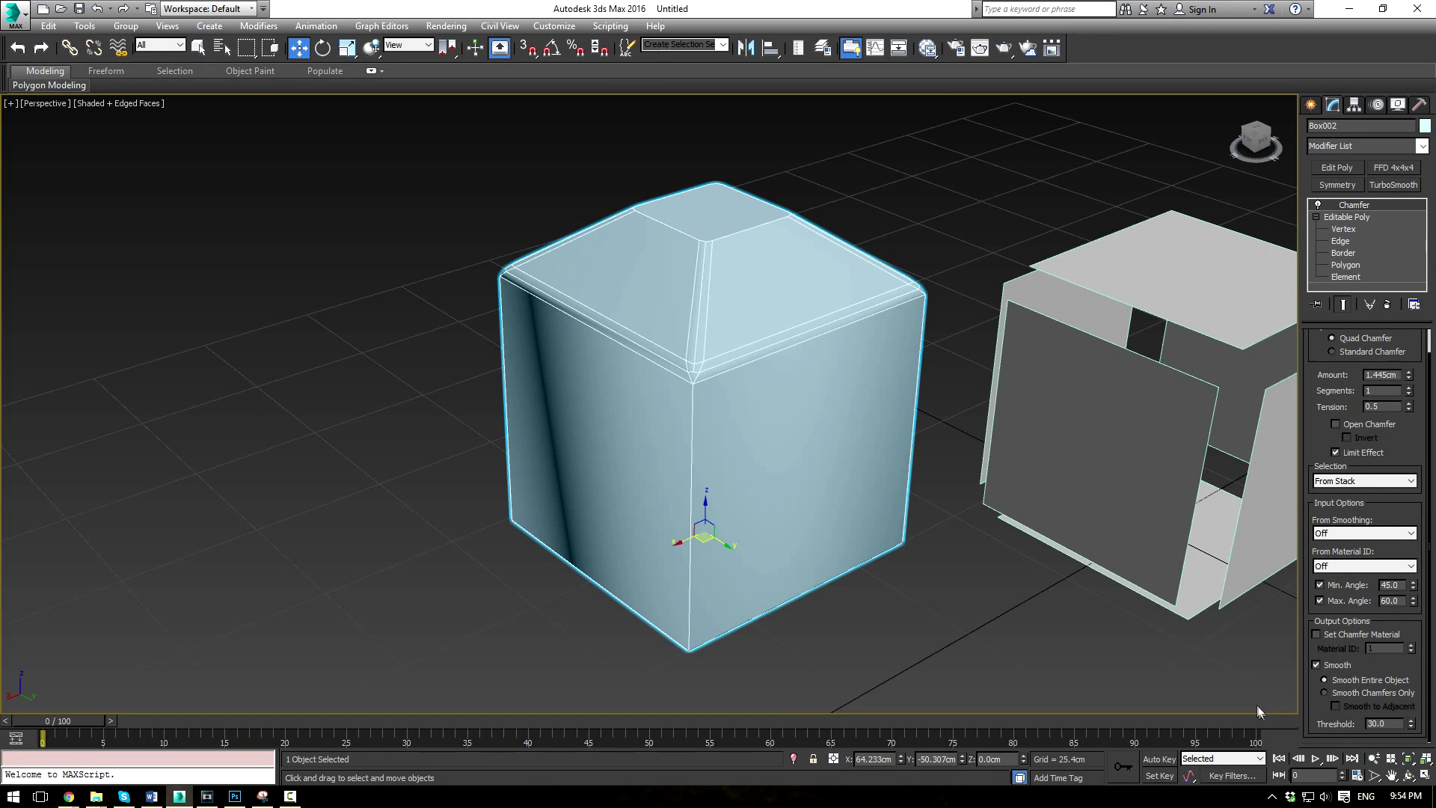
- Give the chamfer faces Material ID 3 and compare Smooth off versus on
left_click(1316, 633)
middle_click_drag(683, 247, 715, 299, "alt")
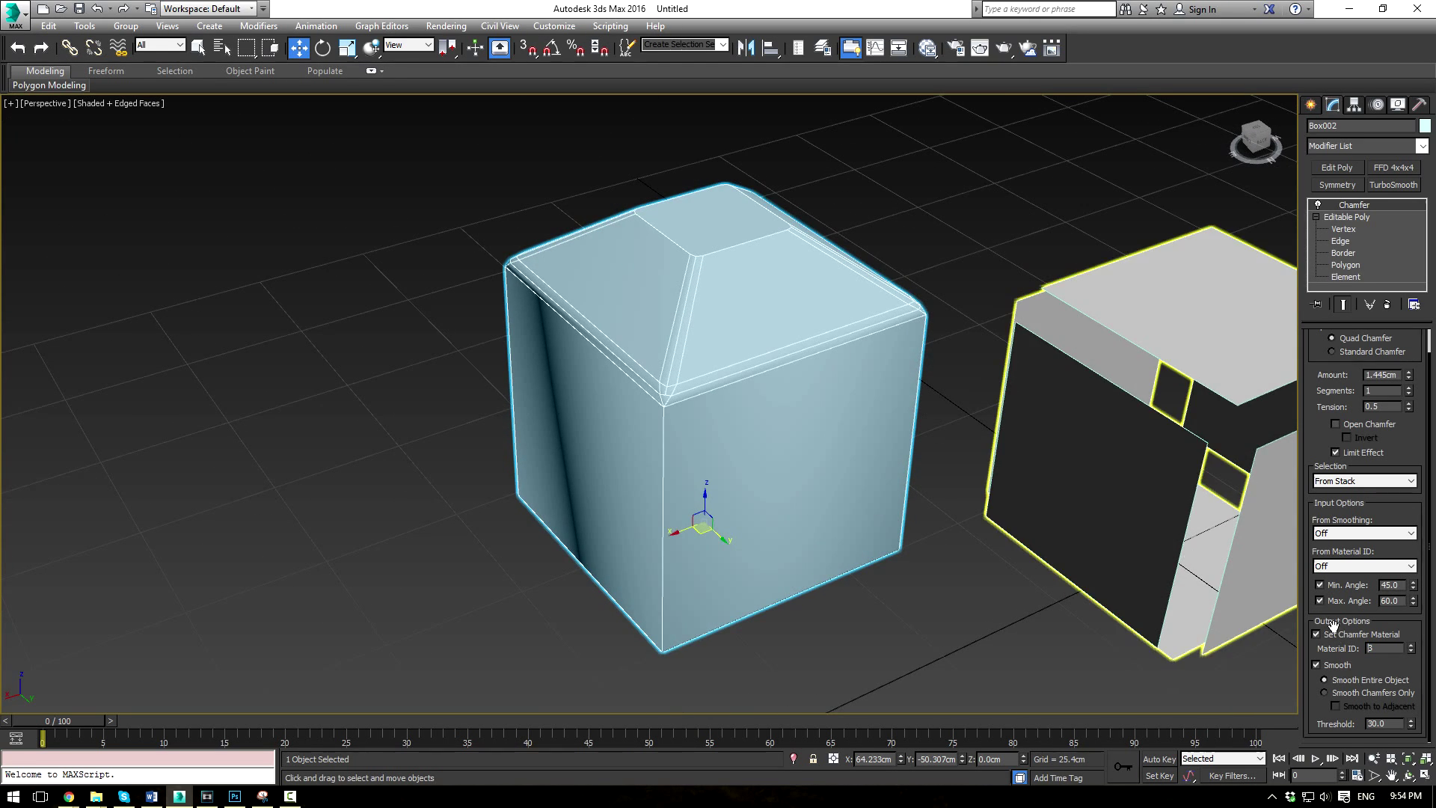
left_click(1318, 663)
left_click(1317, 661)
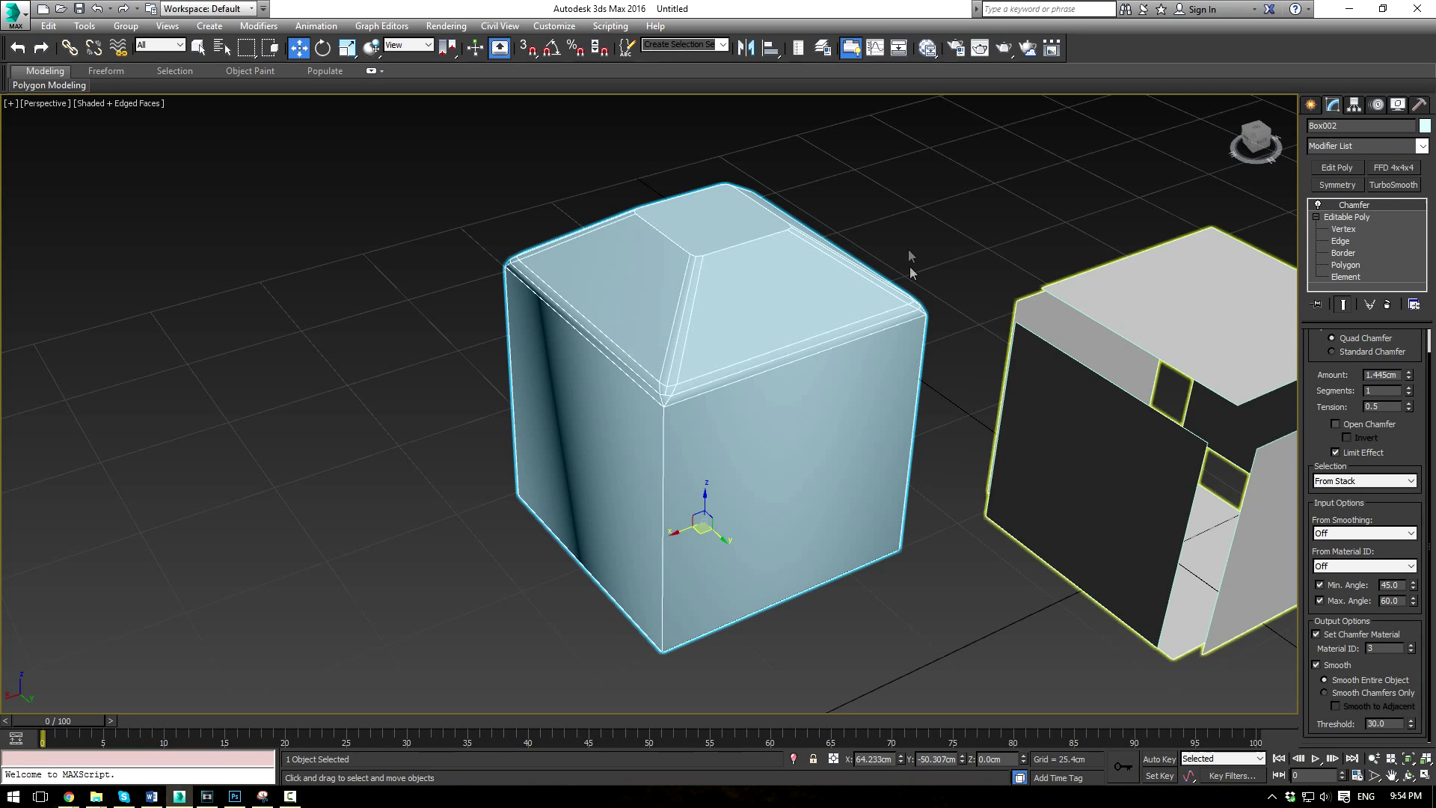
- Render the scene, switch to Smooth Chamfers Only, re-render, and minimize the render window
left_click(1005, 50)
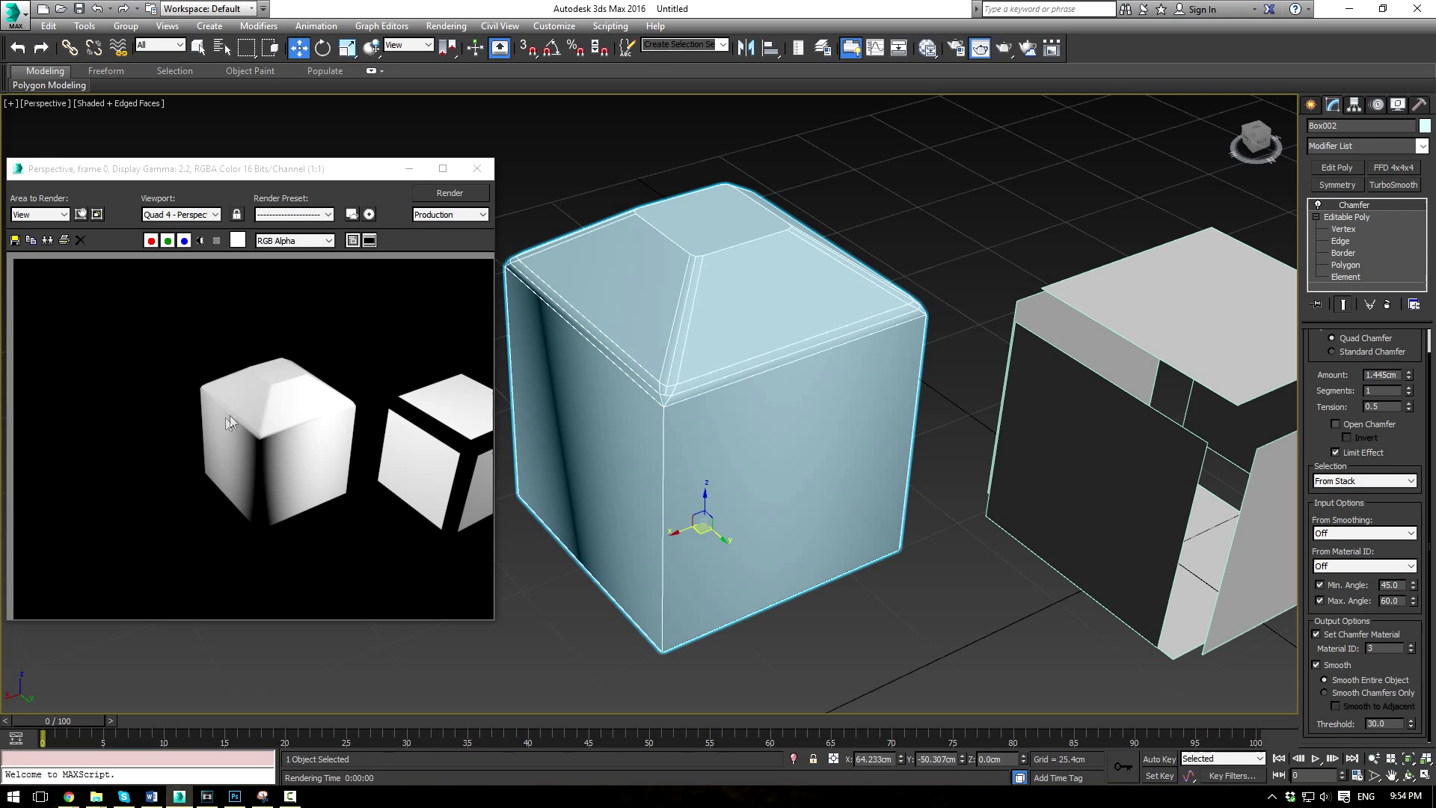
left_click(1325, 692)
left_click(472, 196)
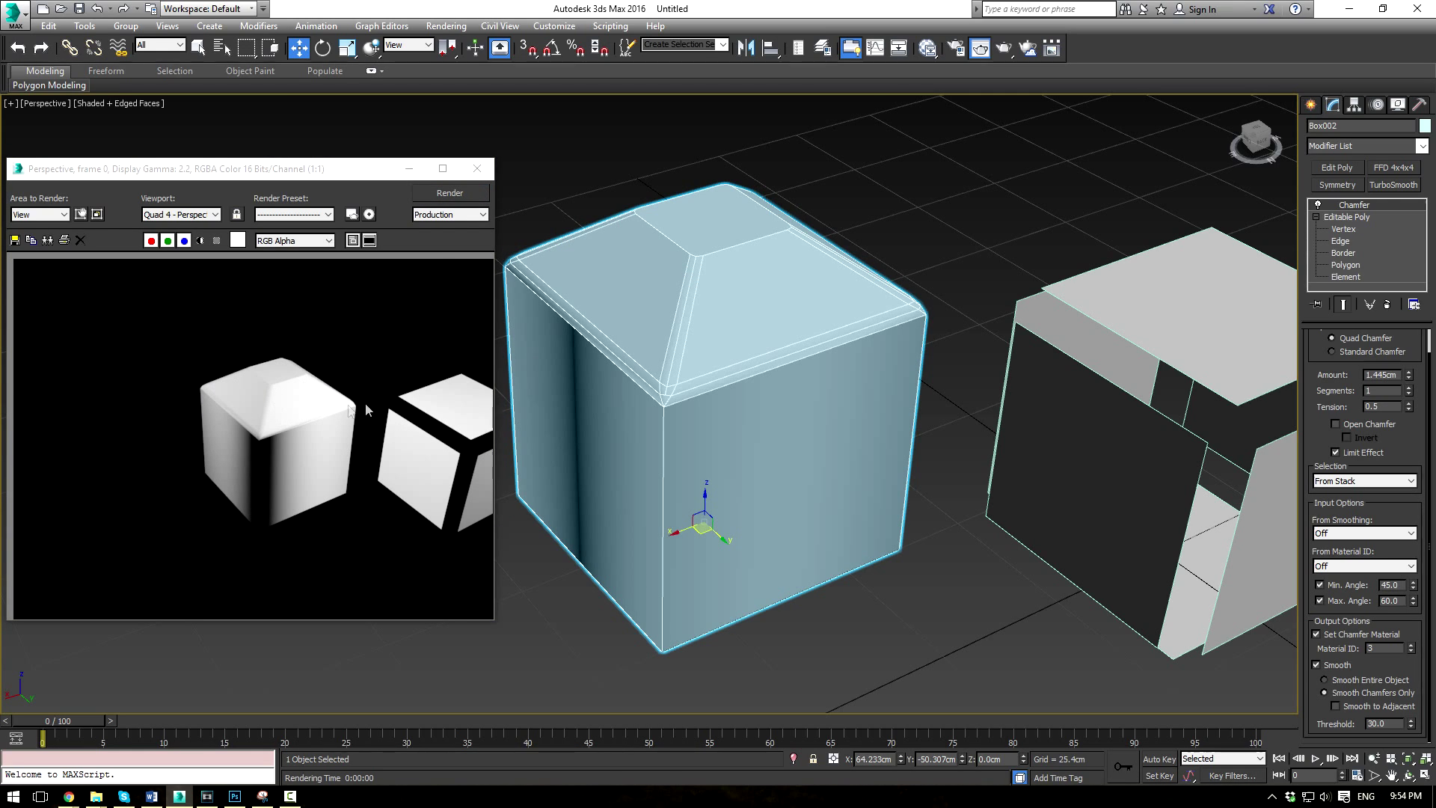
left_click(409, 169)
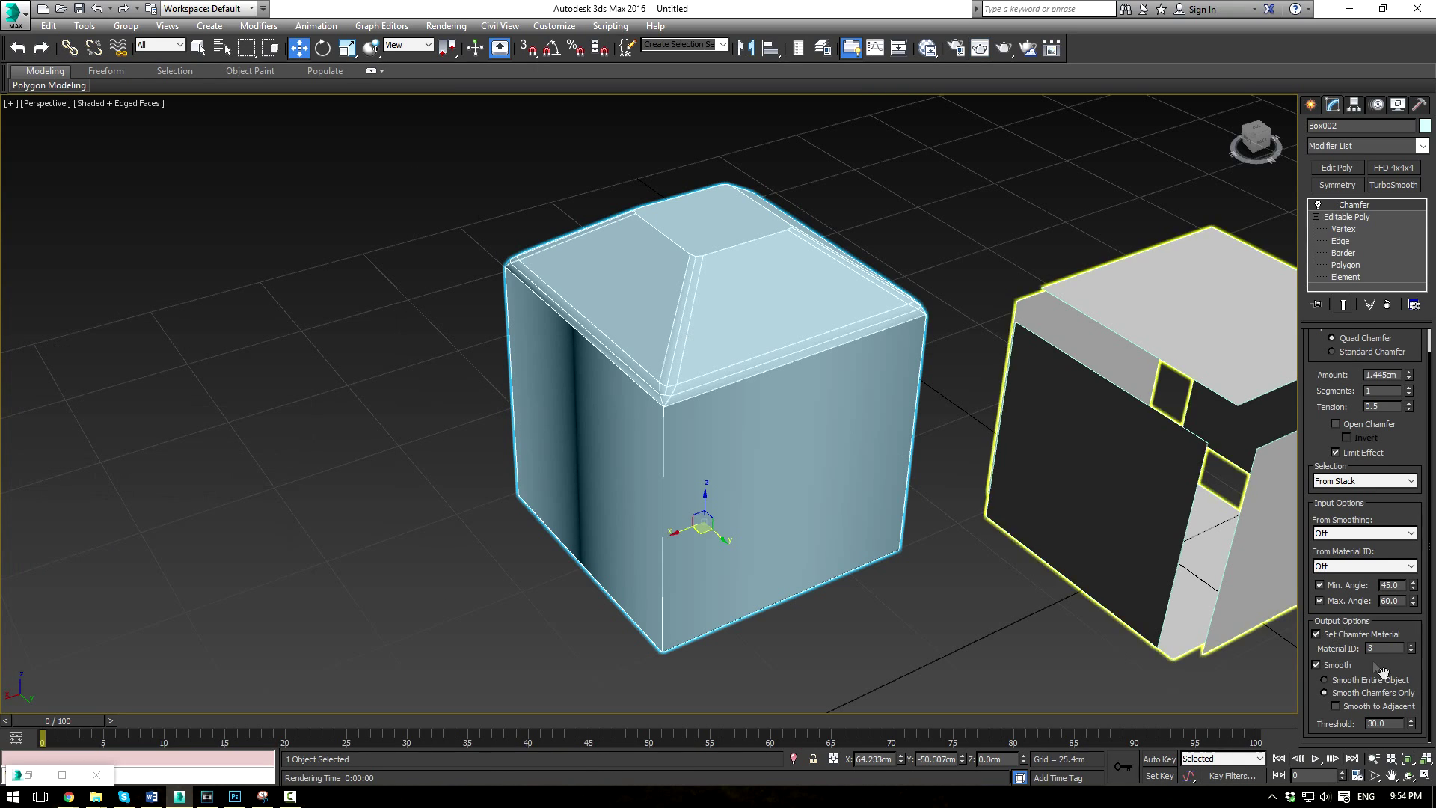
- Enable Smooth to Adjacent and bring the smoothing Threshold to 2.7
left_click(1336, 704)
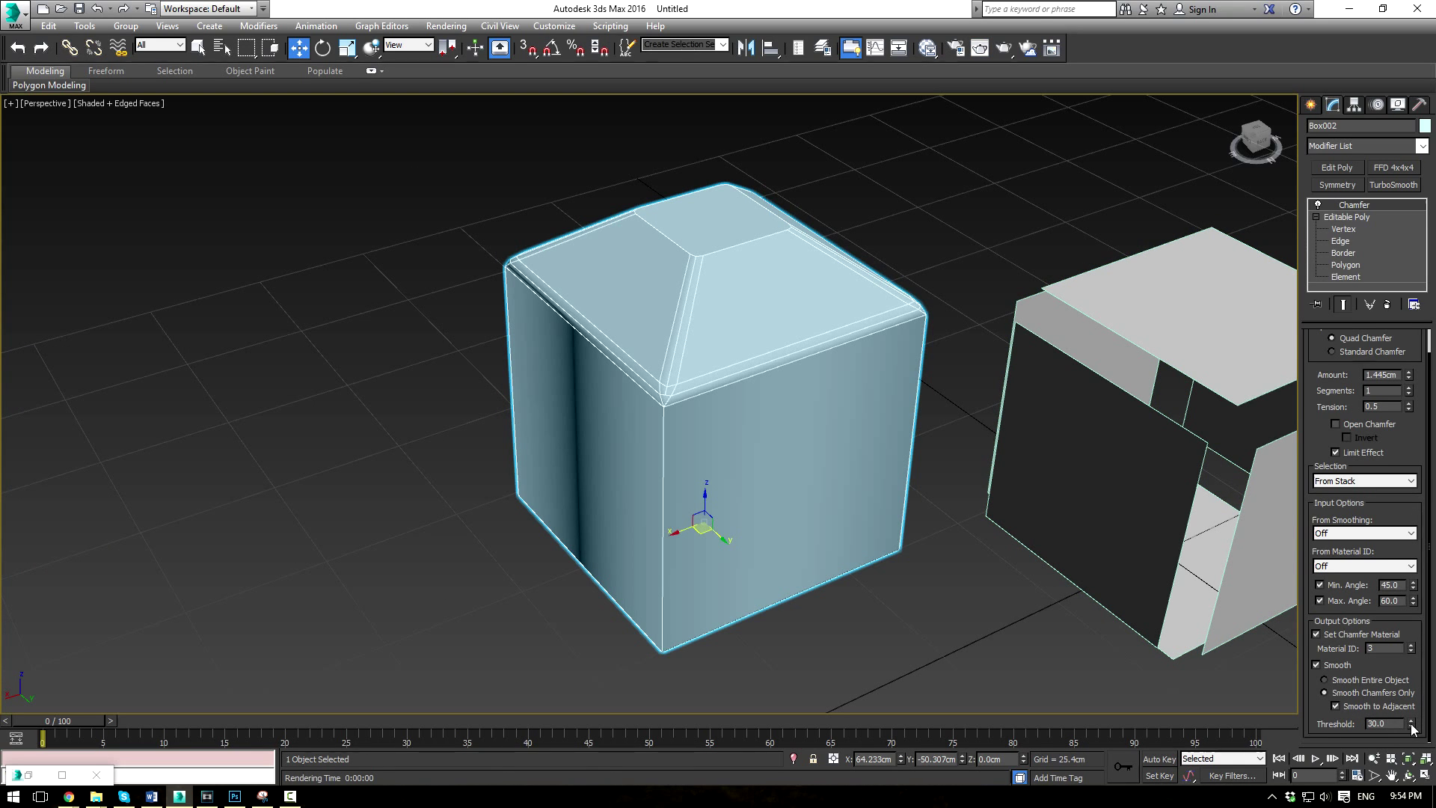
left_click_drag(1412, 728, 1426, 674)
left_click_drag(1409, 596, 1406, 755)
left_click_drag(1403, 13, 617, 19)
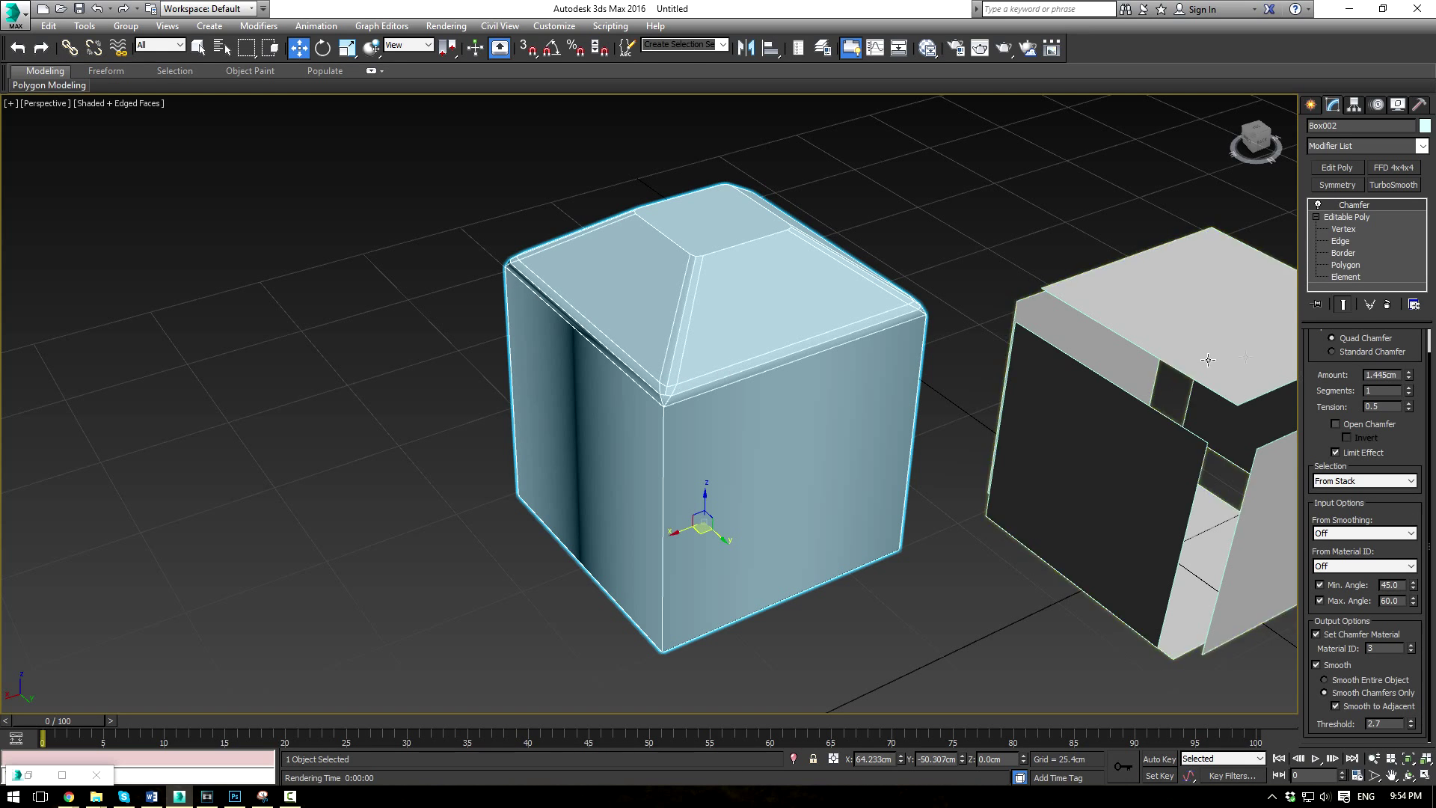
scroll(1391, 311, "up", 2)
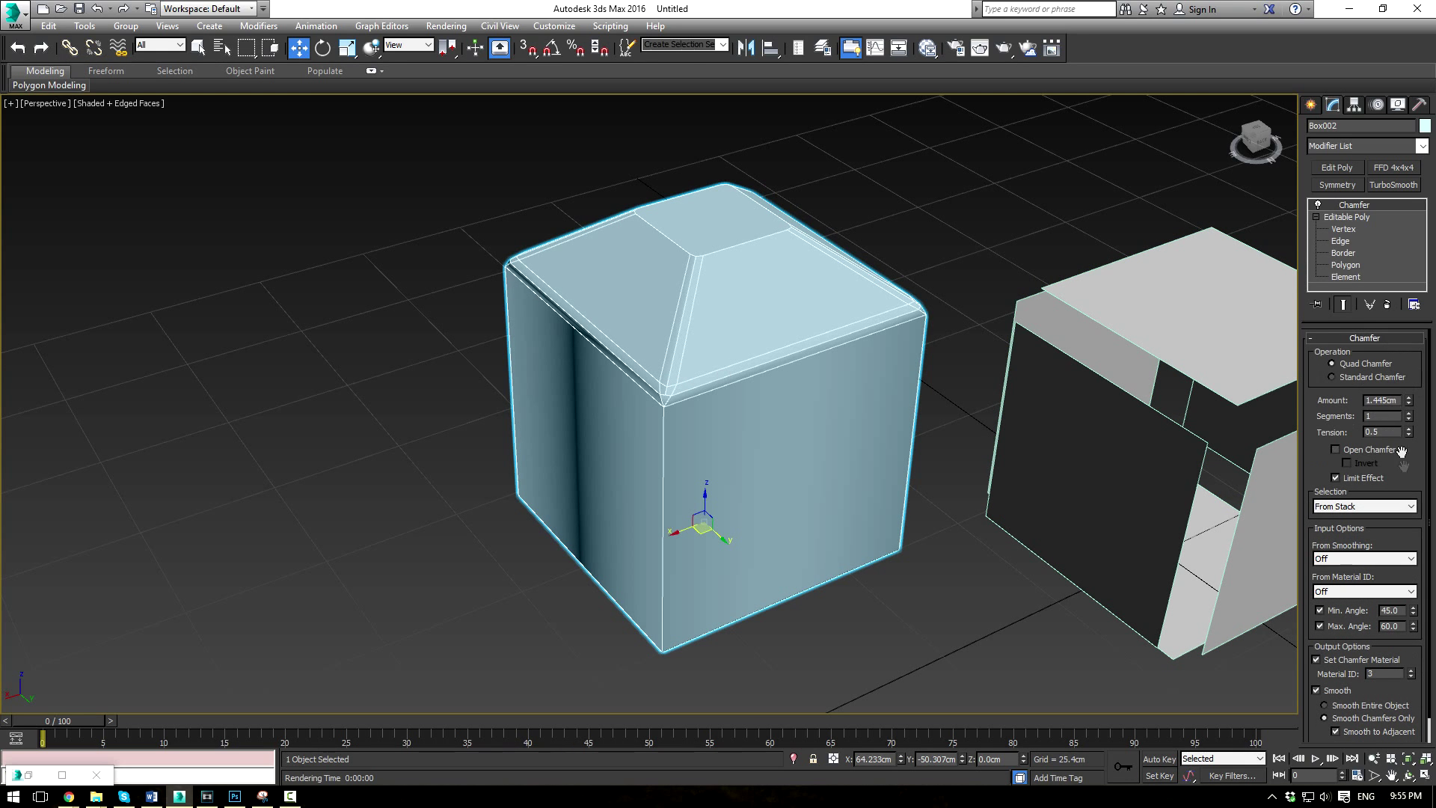
middle_click_drag(995, 410, 734, 503)
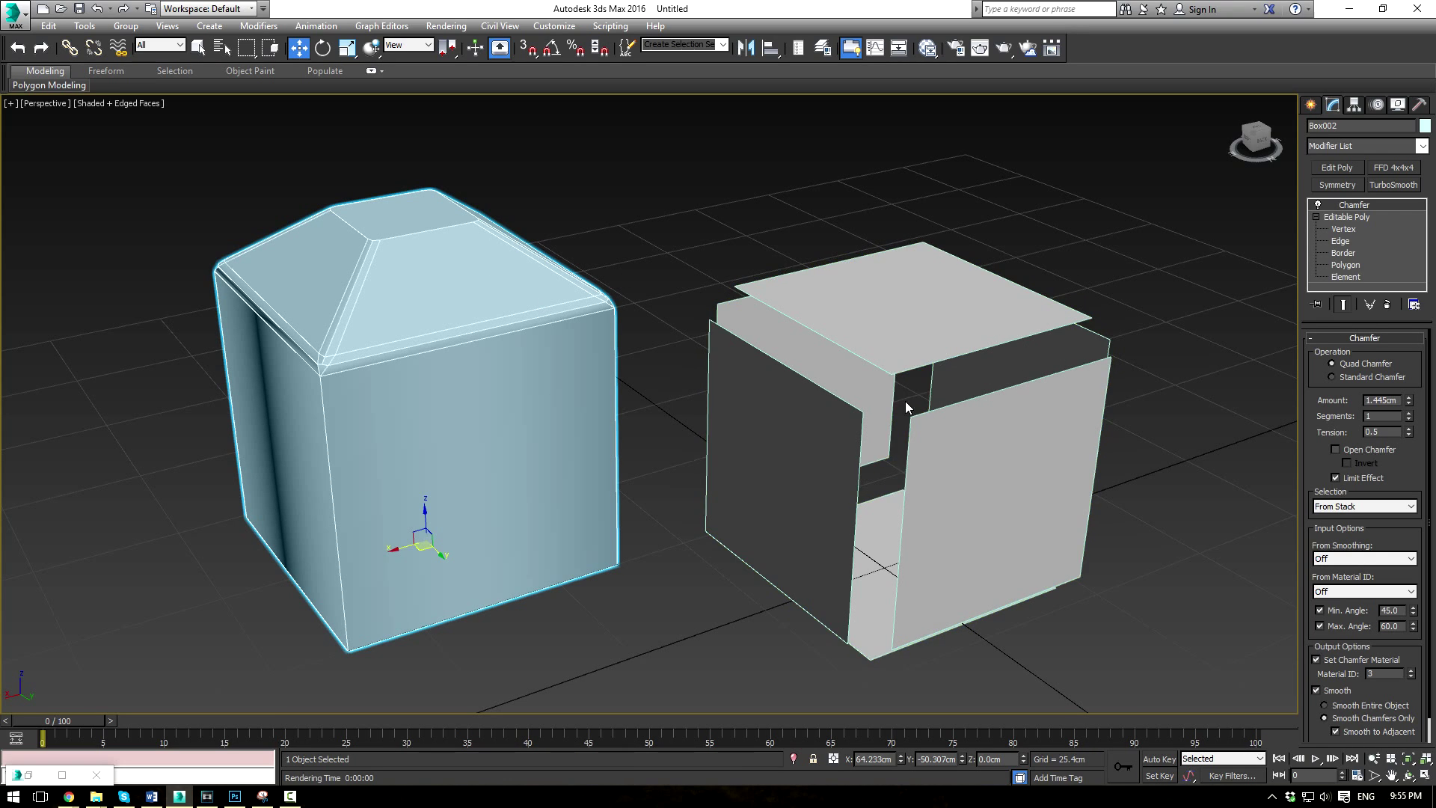
middle_click_drag(876, 408, 739, 137, "alt")
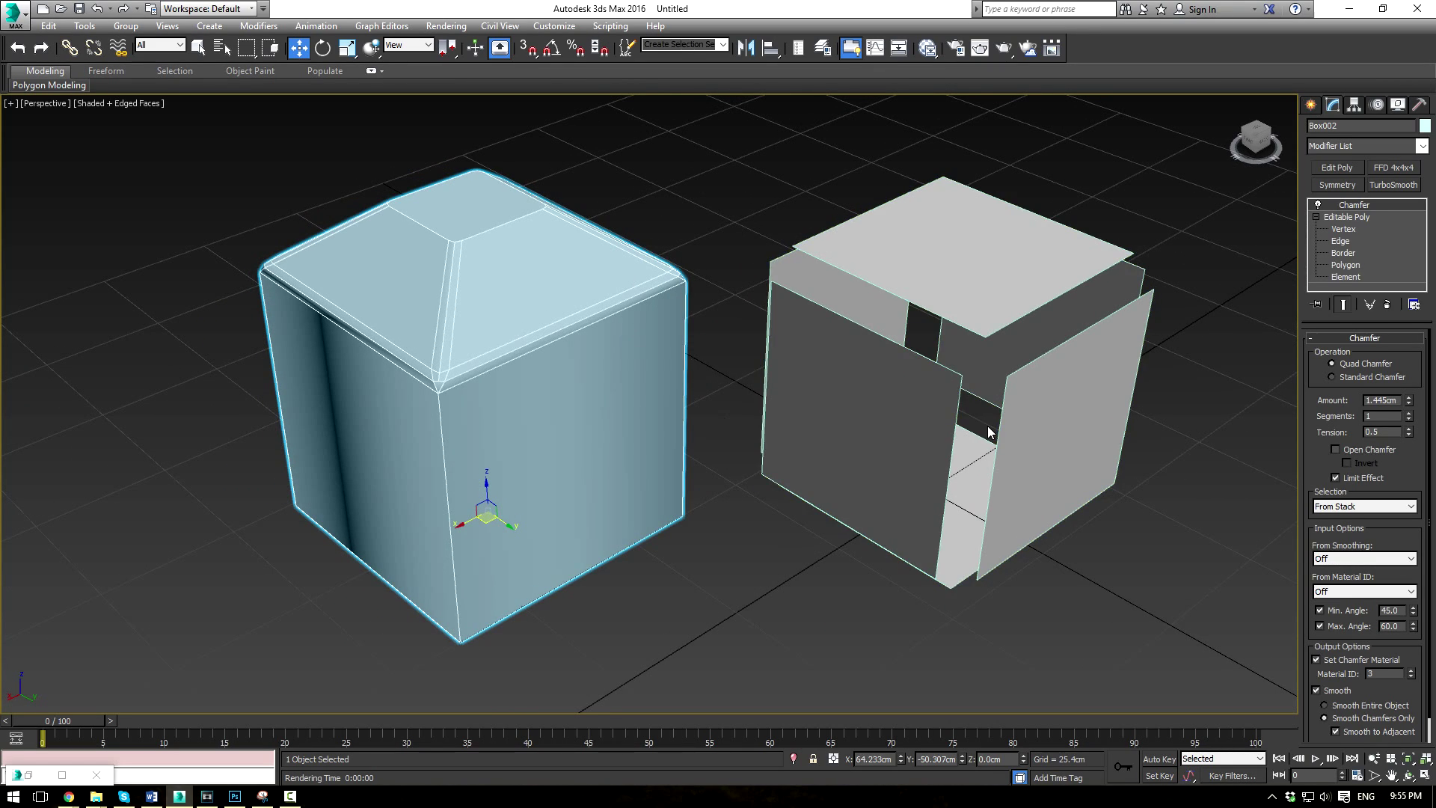